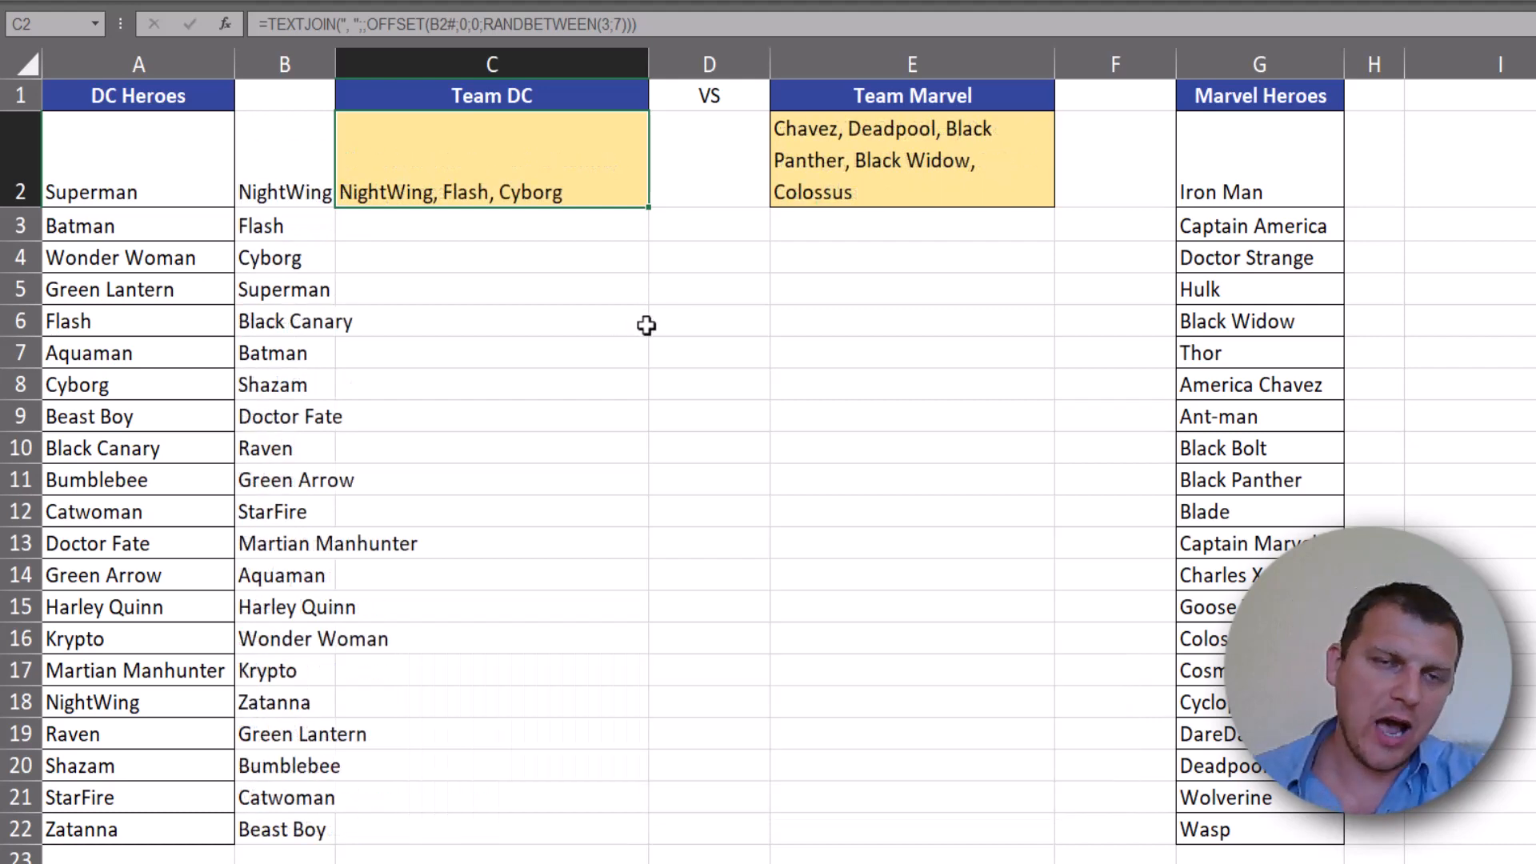
- Recalculate the sheet several times to preview the random line-ups for Team DC and Team Marvel
click(896, 102)
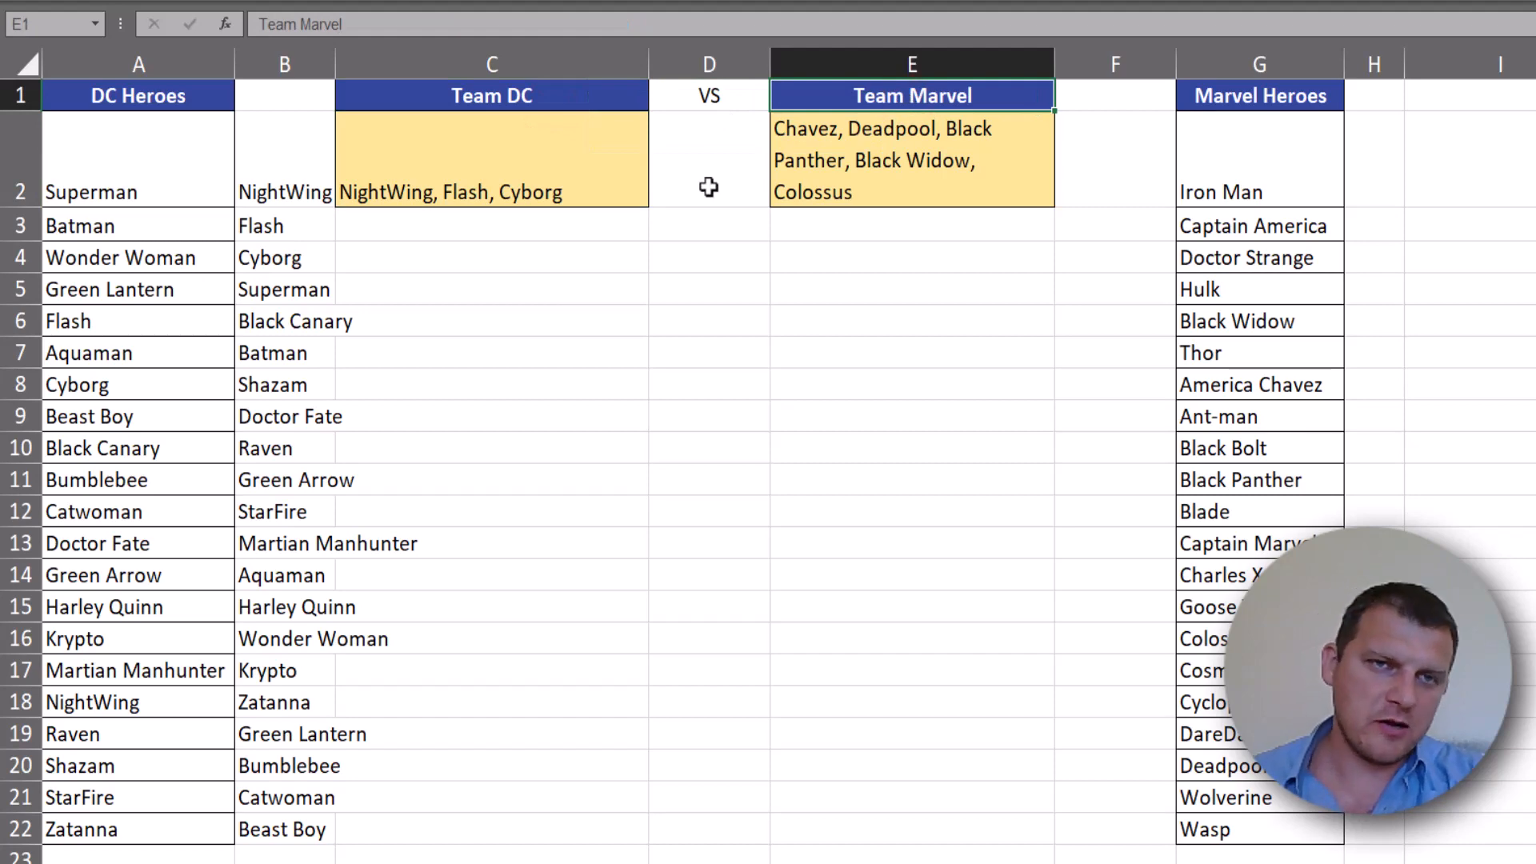
key(F9)
key(F9)
key(F9)
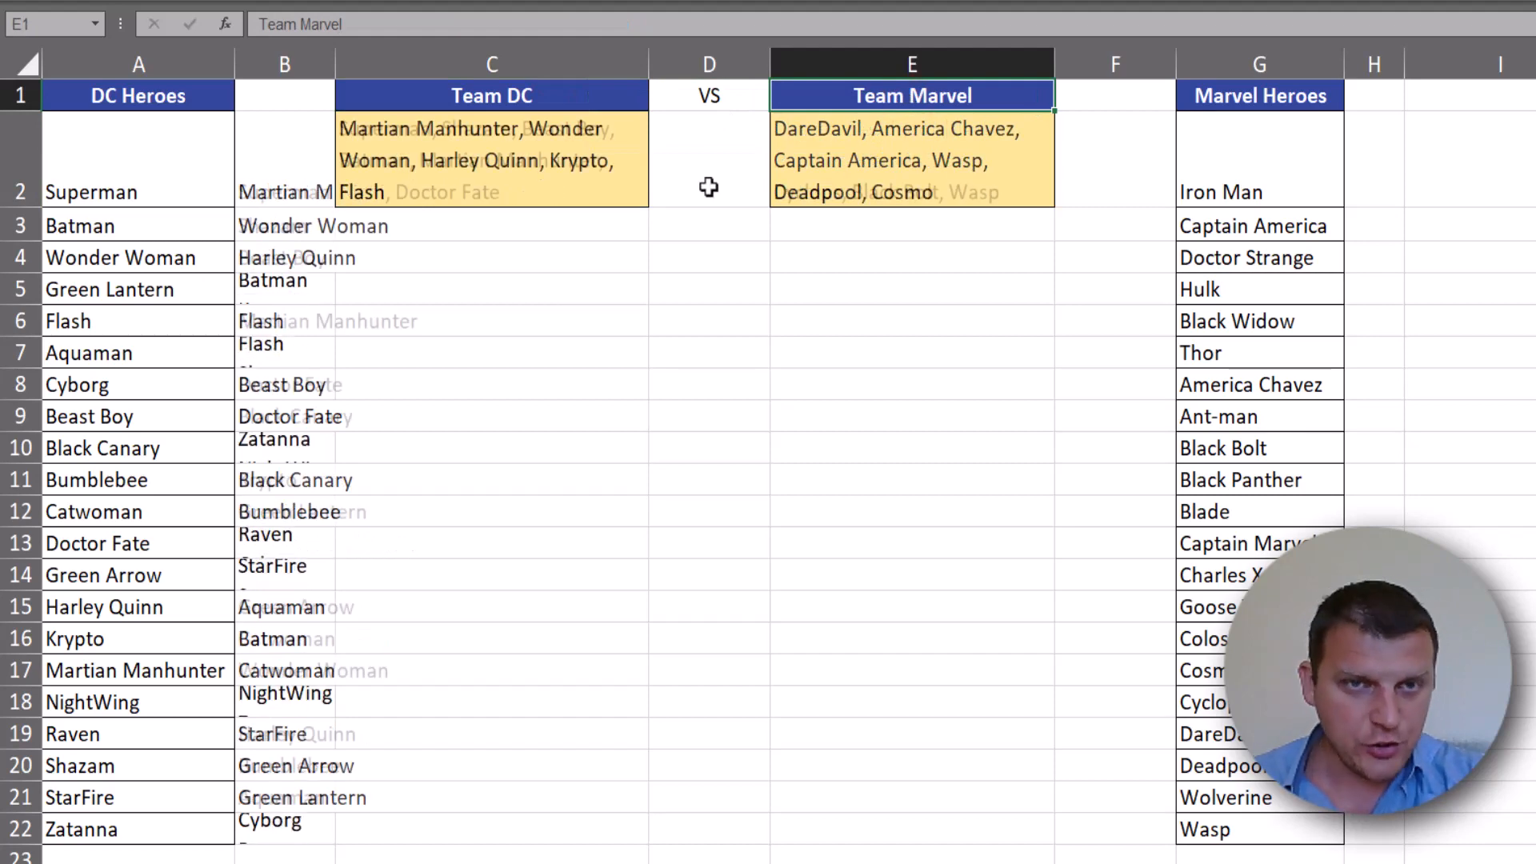
drag(308, 175, 425, 166)
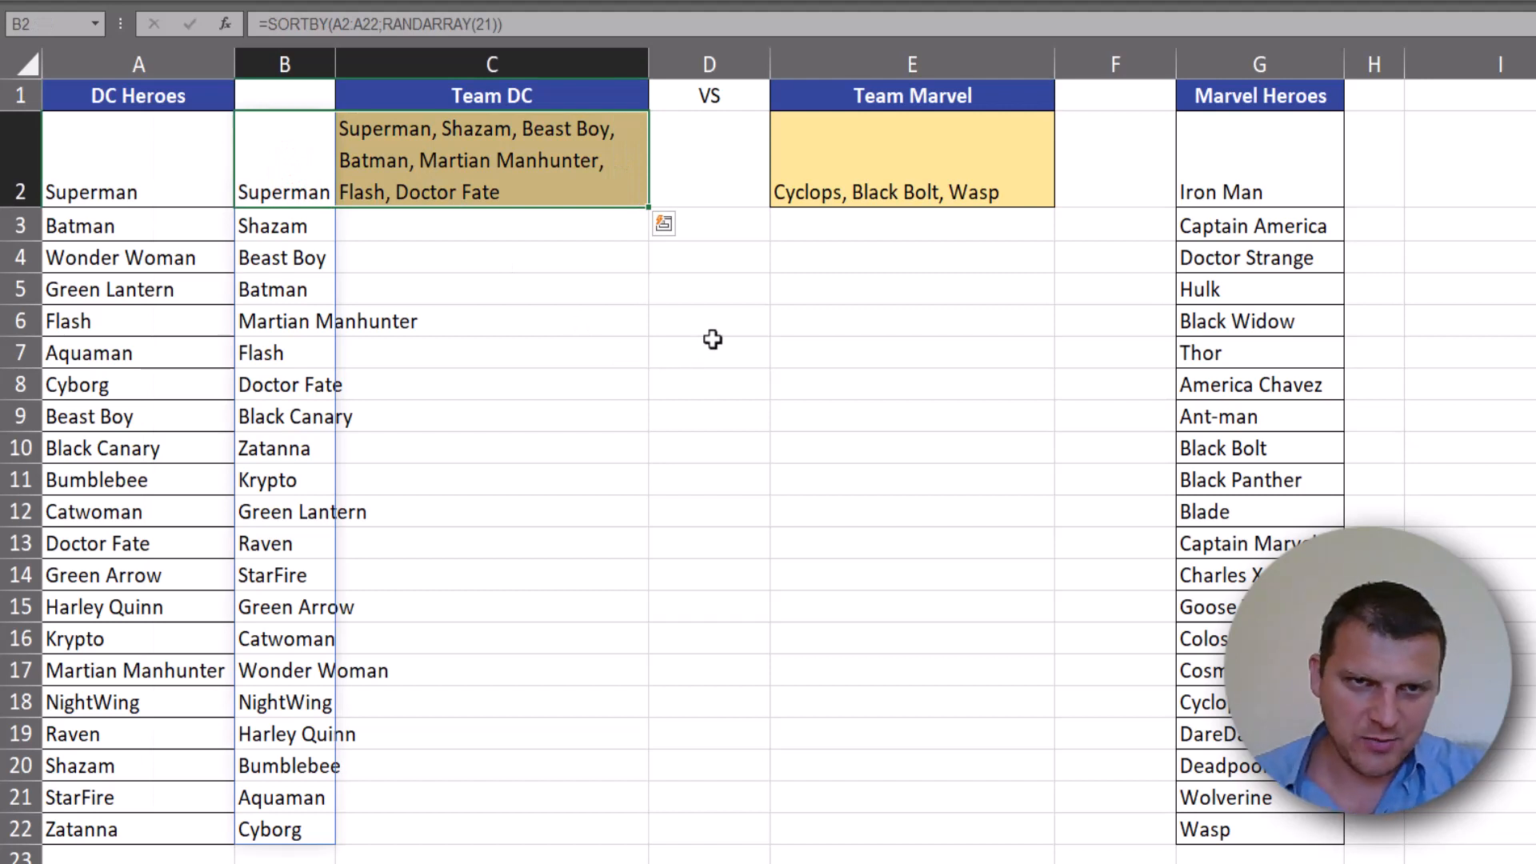
click(826, 191)
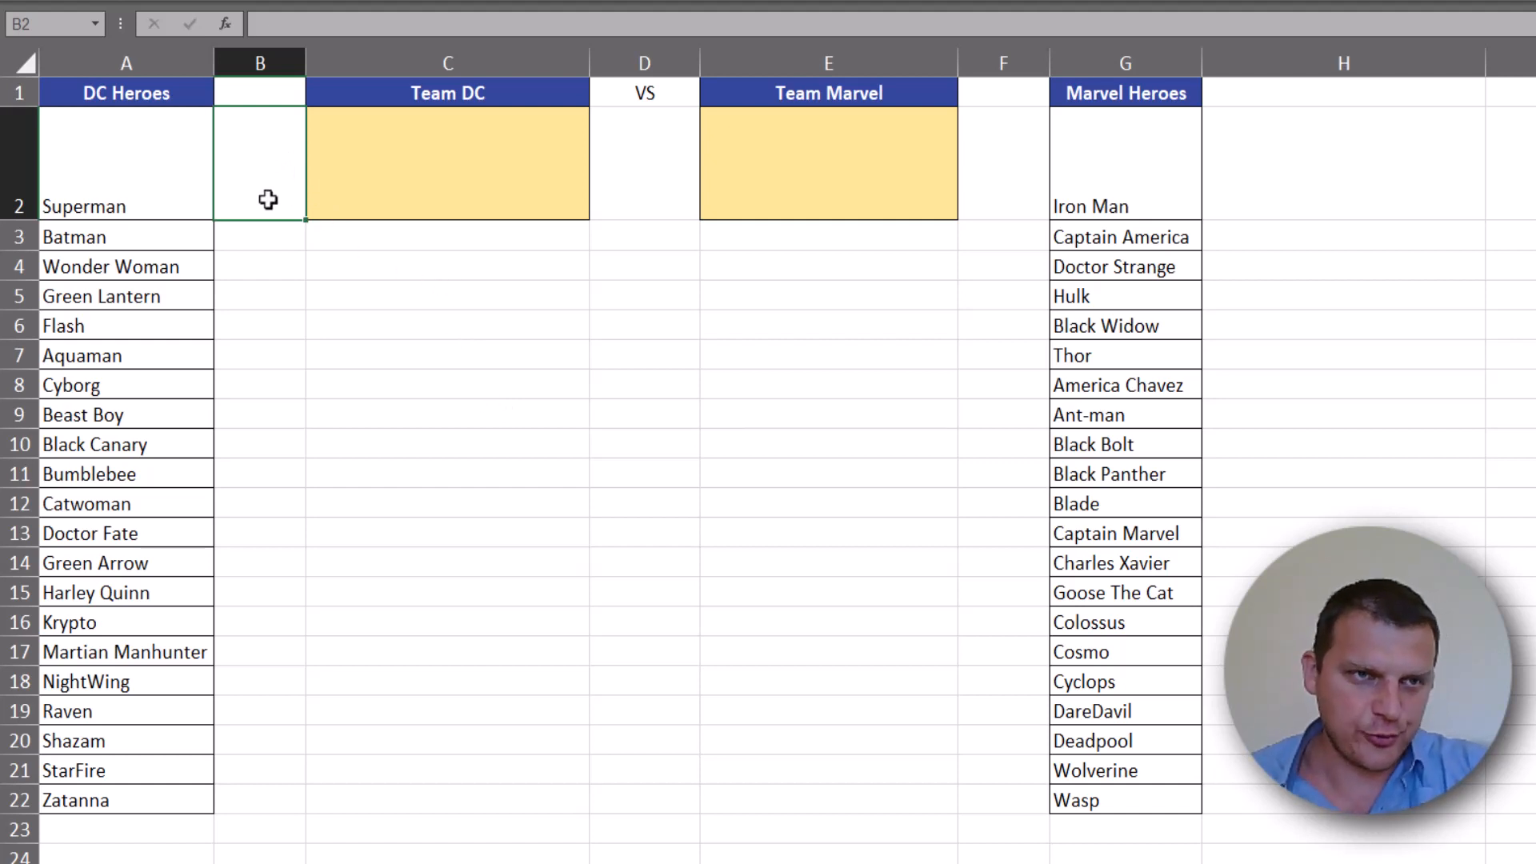
- Begin a SORTBY formula in B2 with the DC heroes range A2:A22 as the array to sort
drag(164, 160, 128, 800)
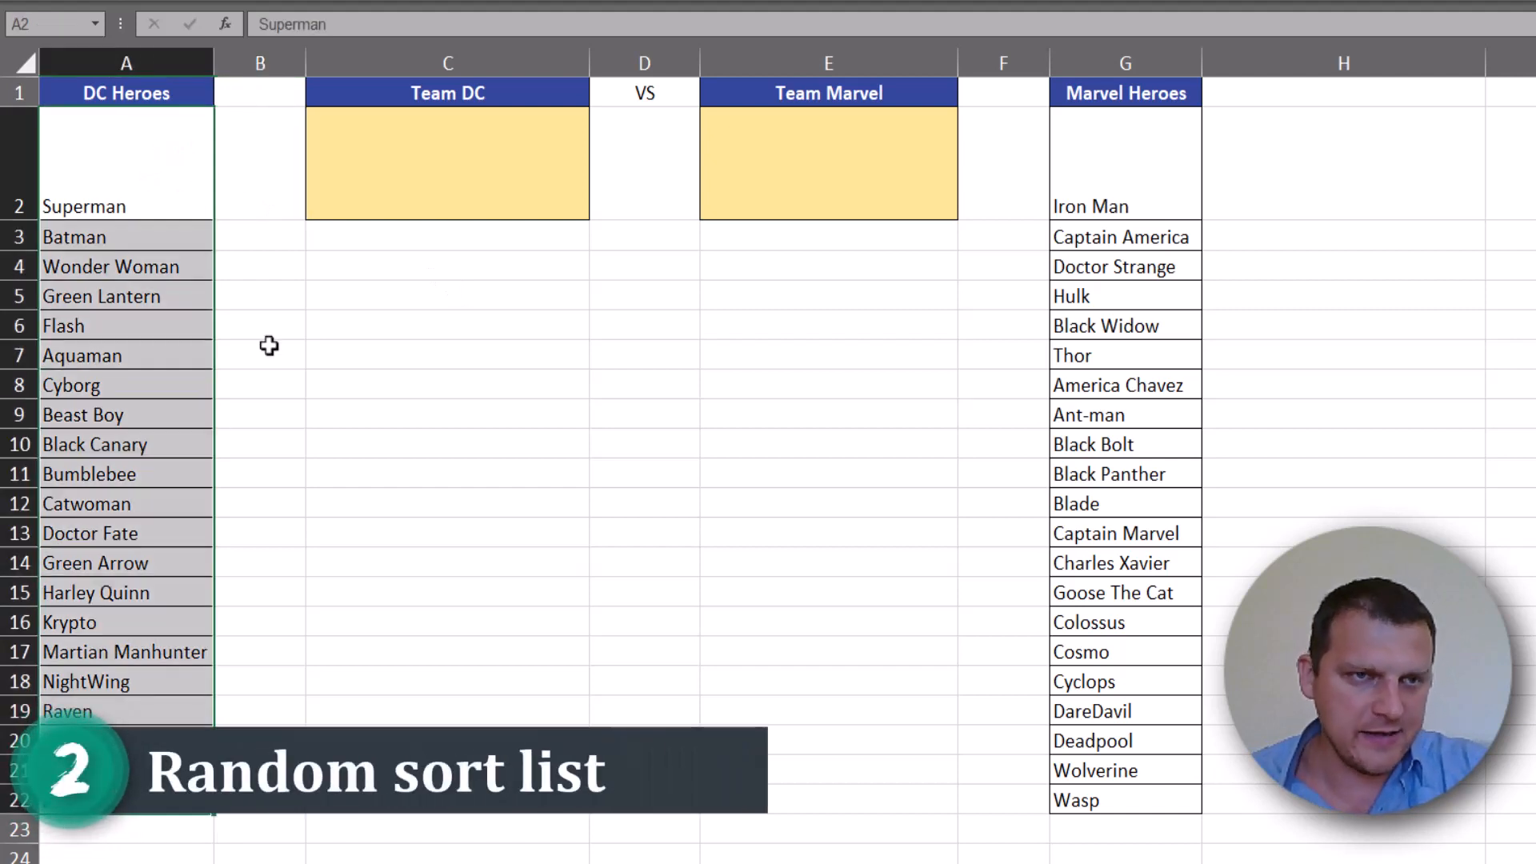
click(275, 195)
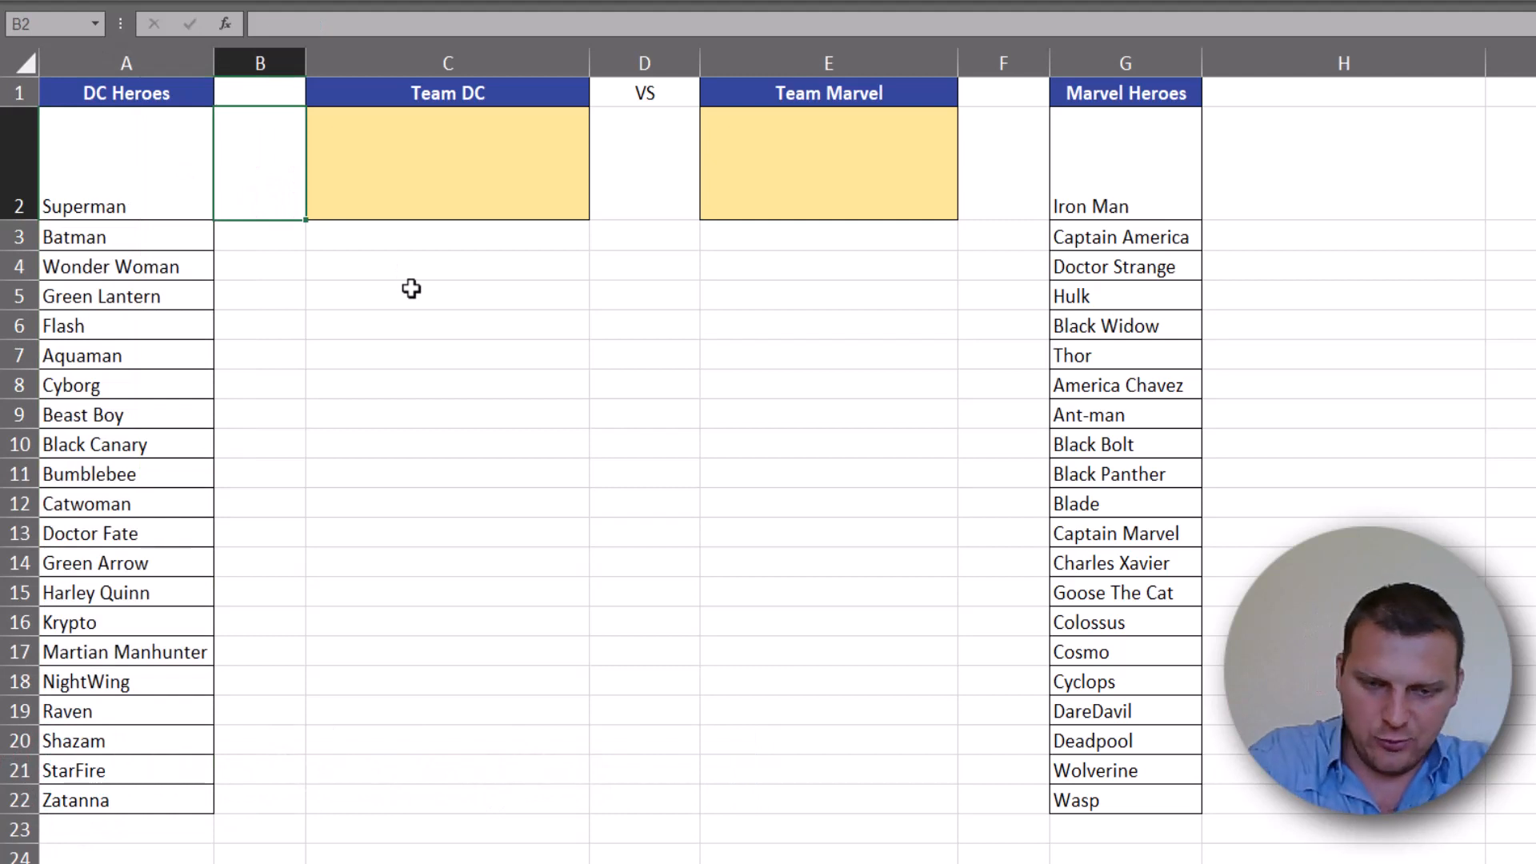
text(=sor)
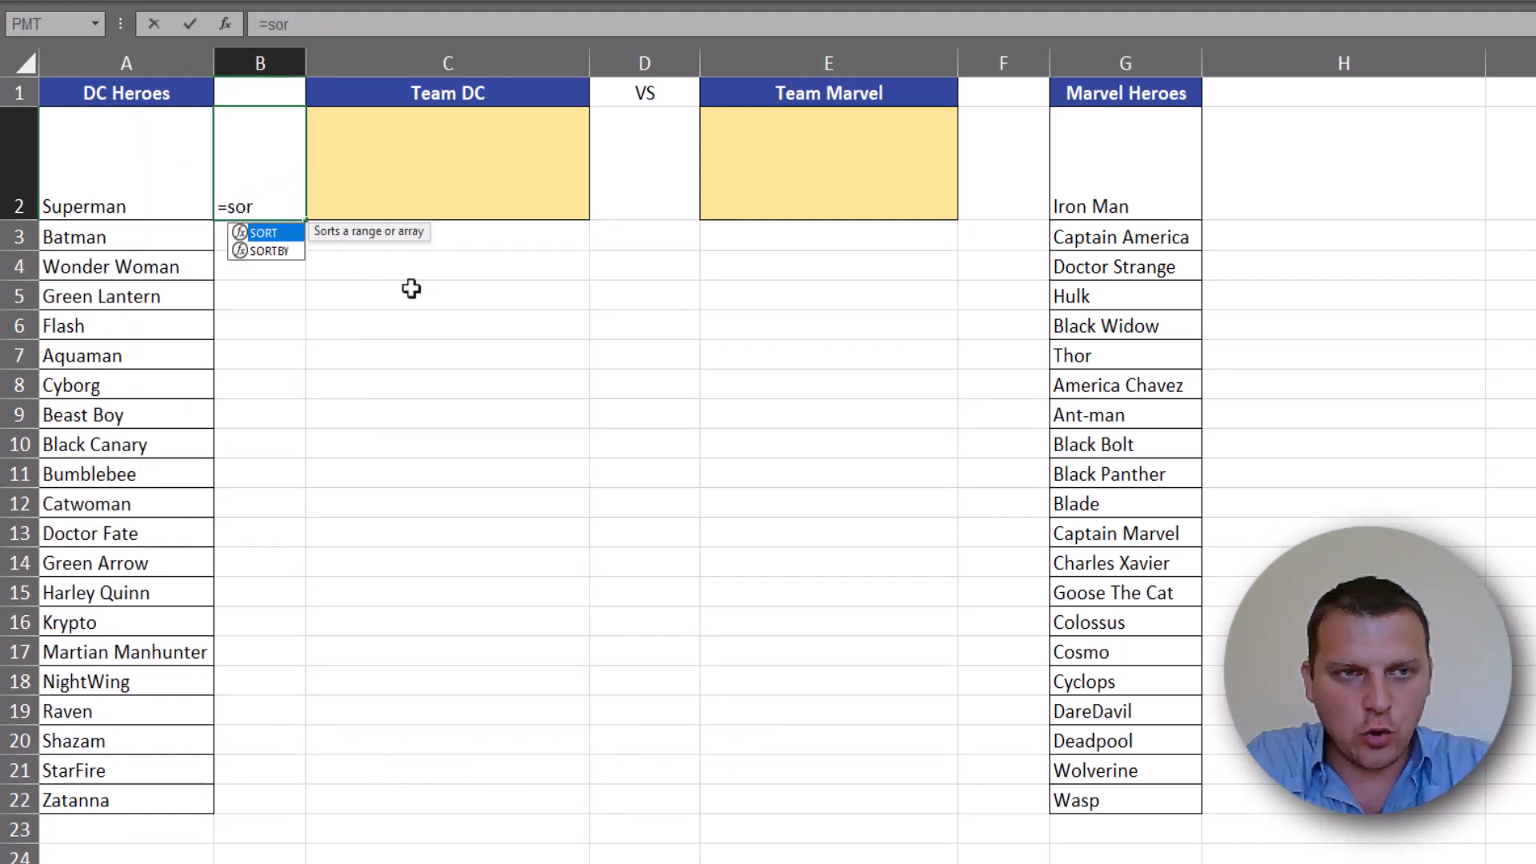
text(t)
key(Down)
key(Tab)
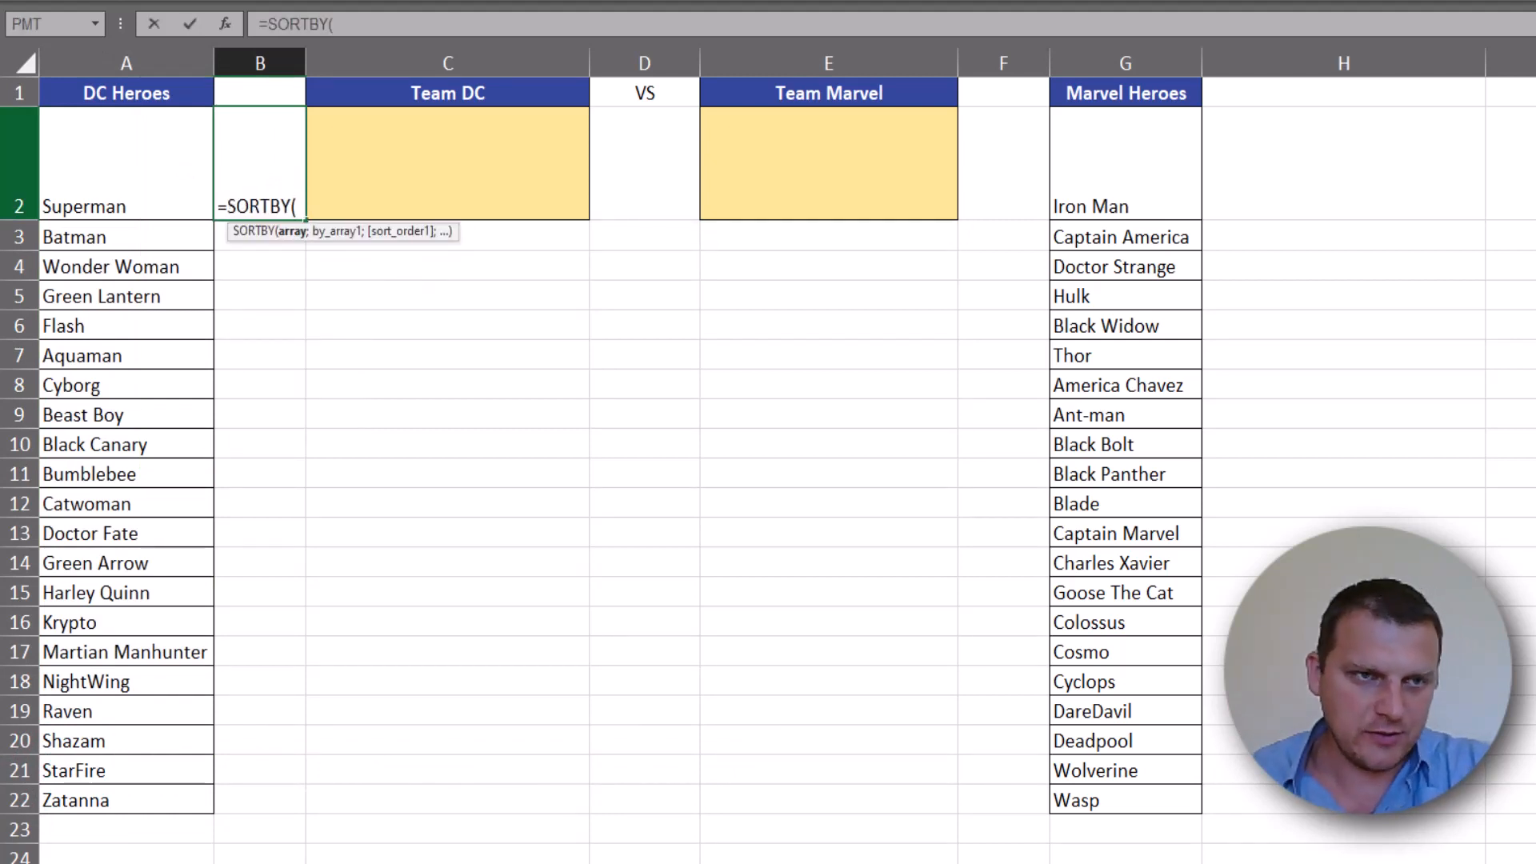
drag(160, 169, 171, 791)
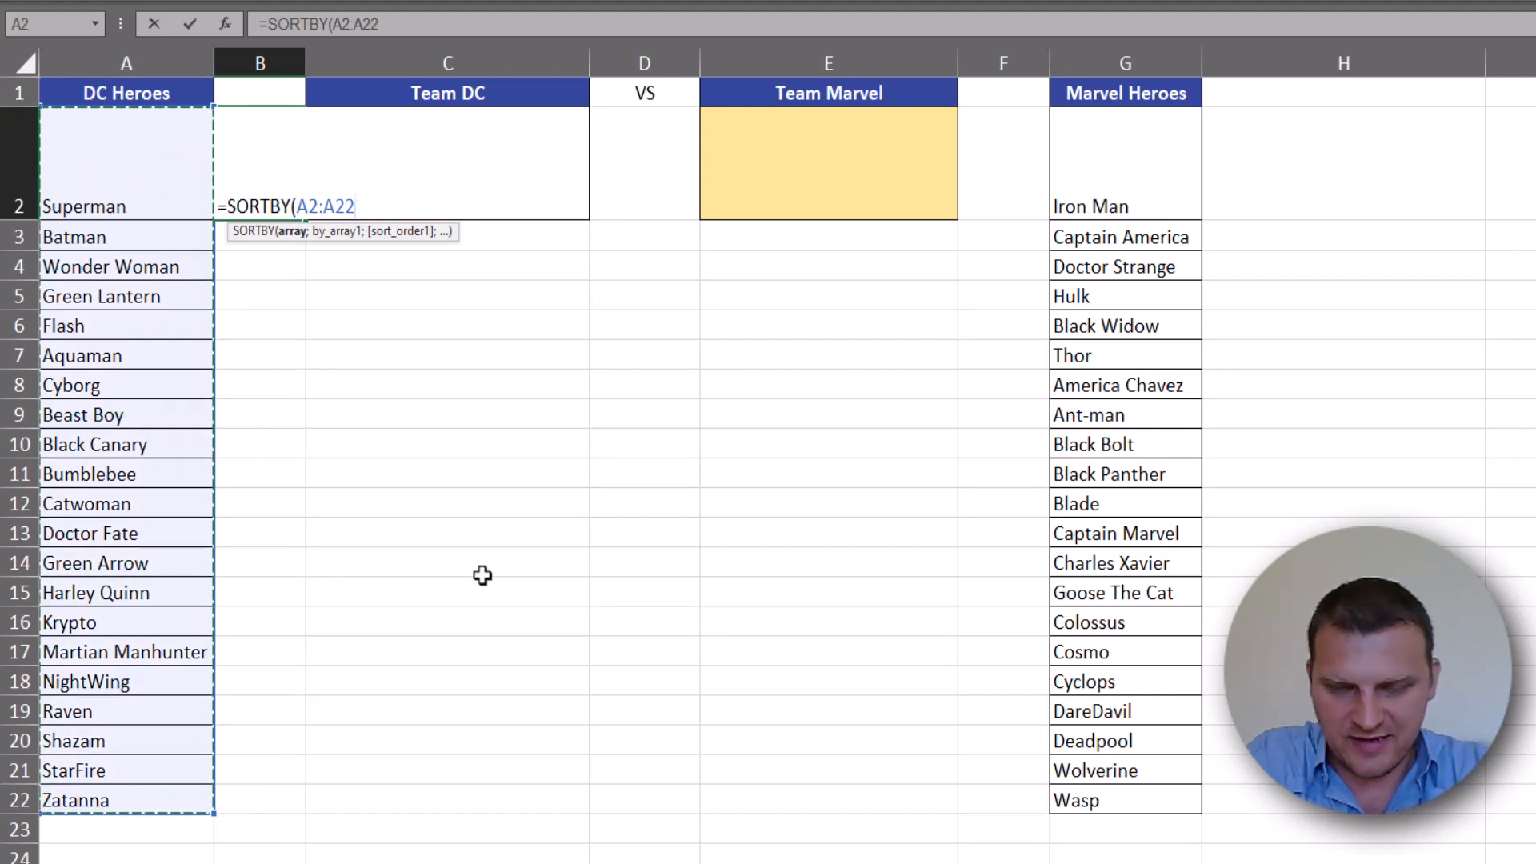
text(;)
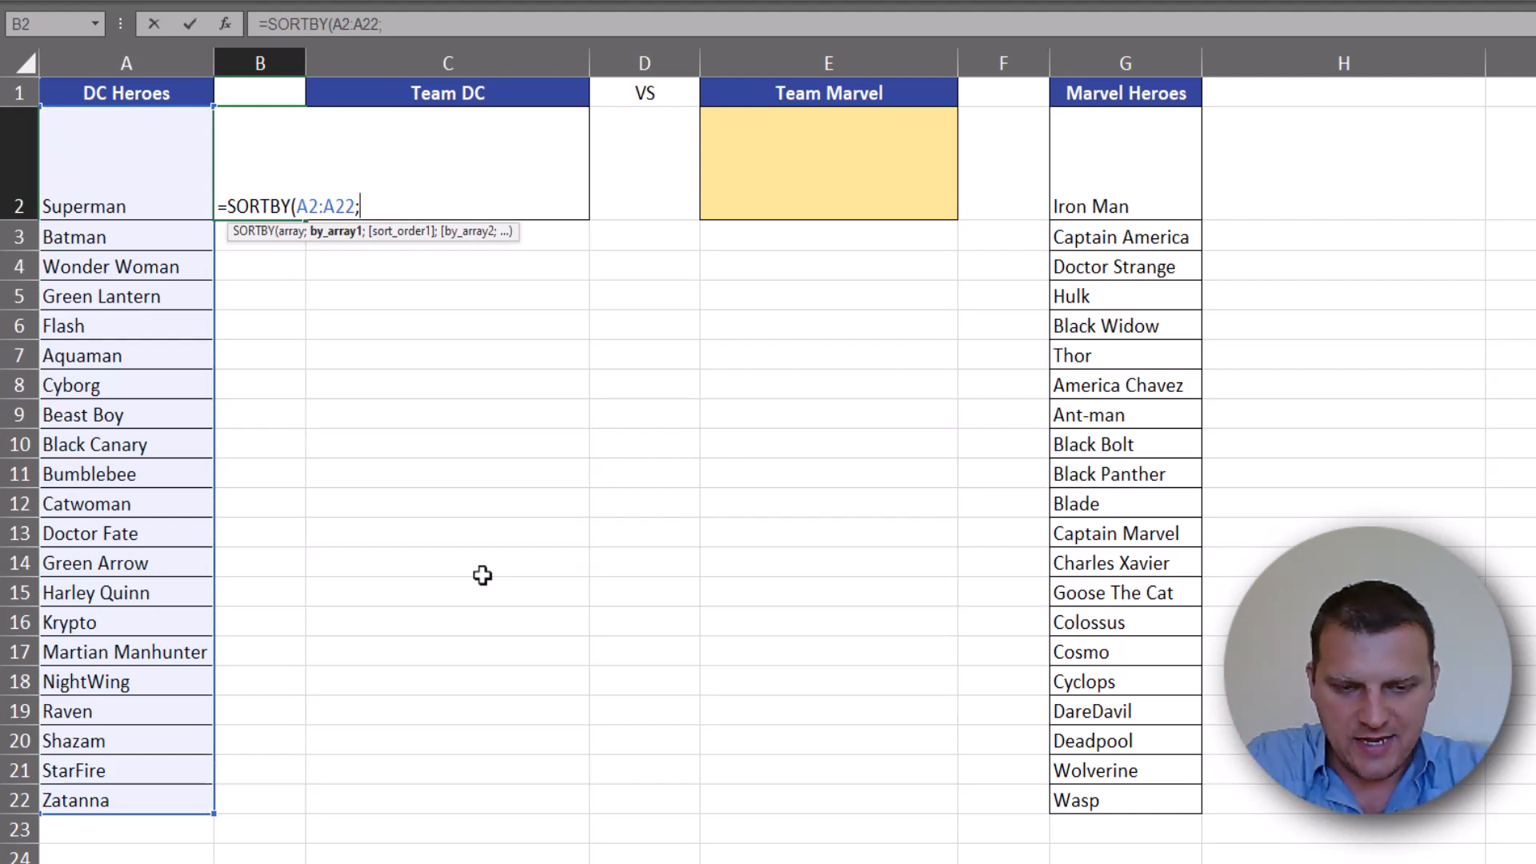
text(rand)
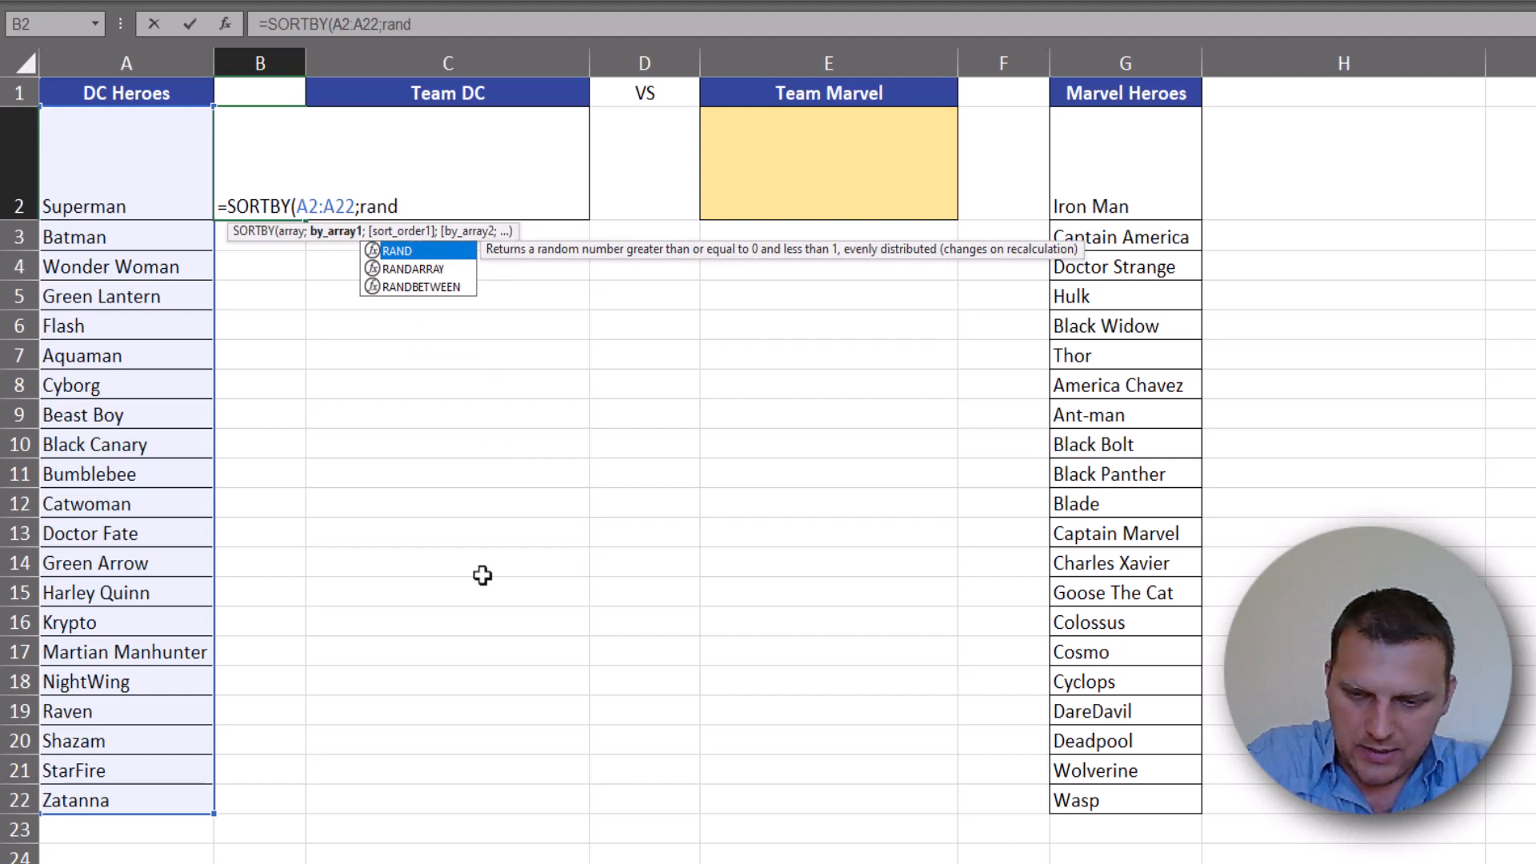
- Complete the B2 formula with RANDARRAY(21) as the sort-by array, giving =SORTBY(A2:A22;RANDARRAY(21))
key(Down)
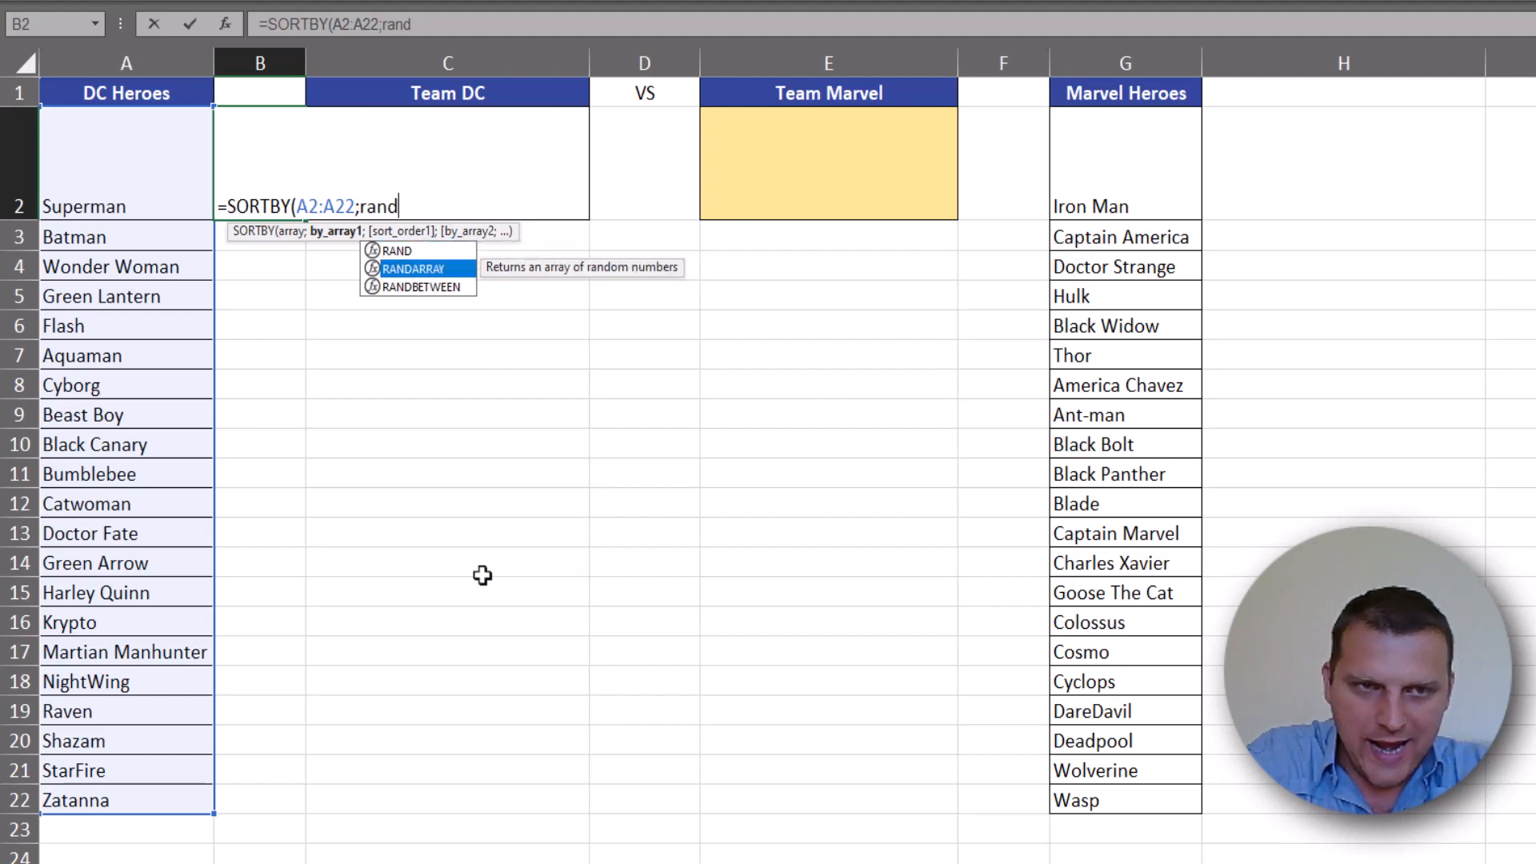
key(Tab)
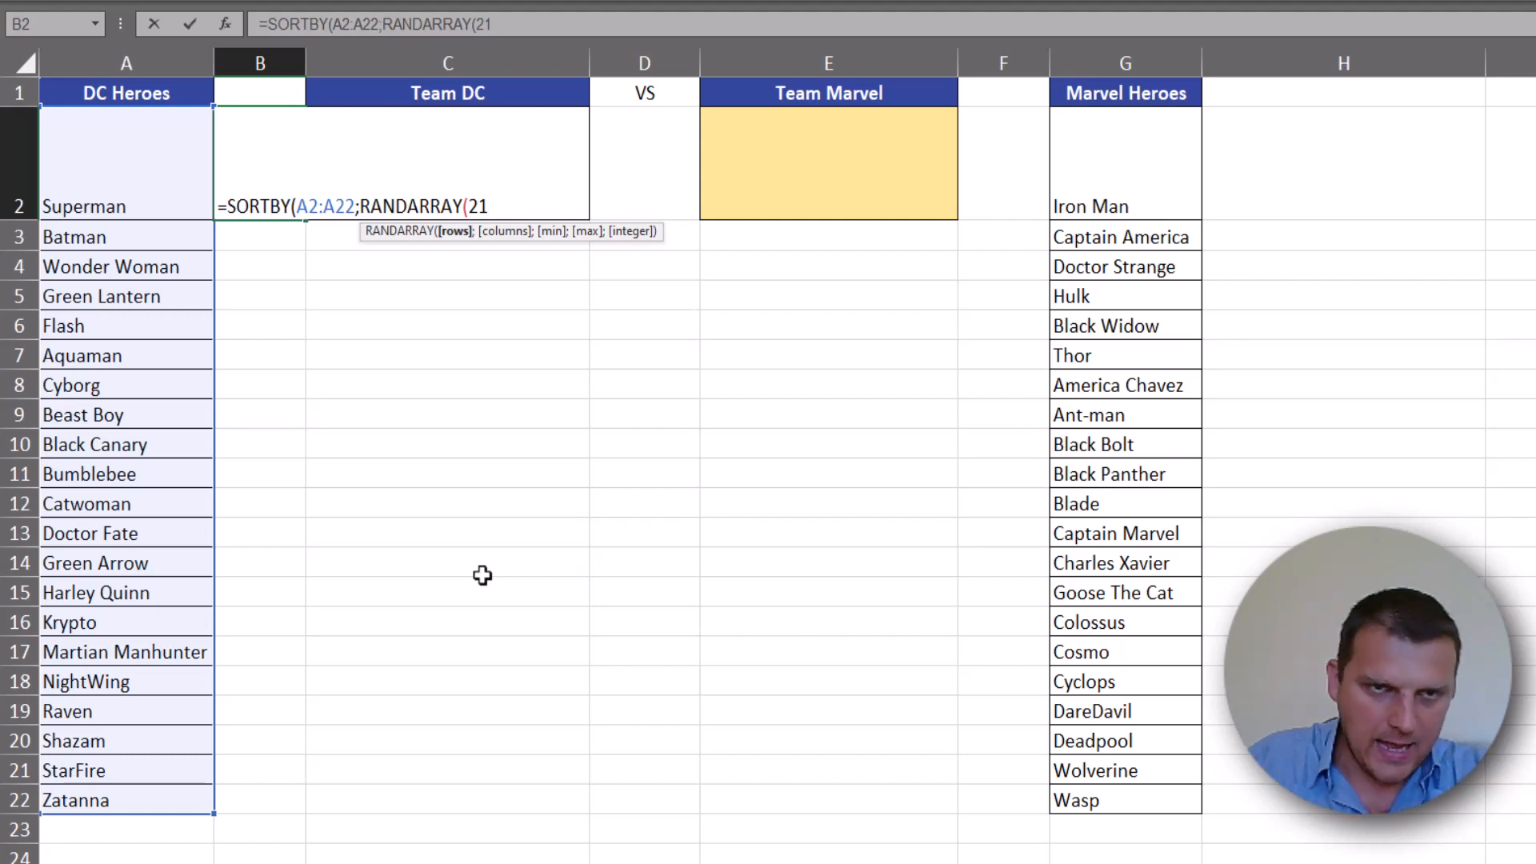
text(21)))
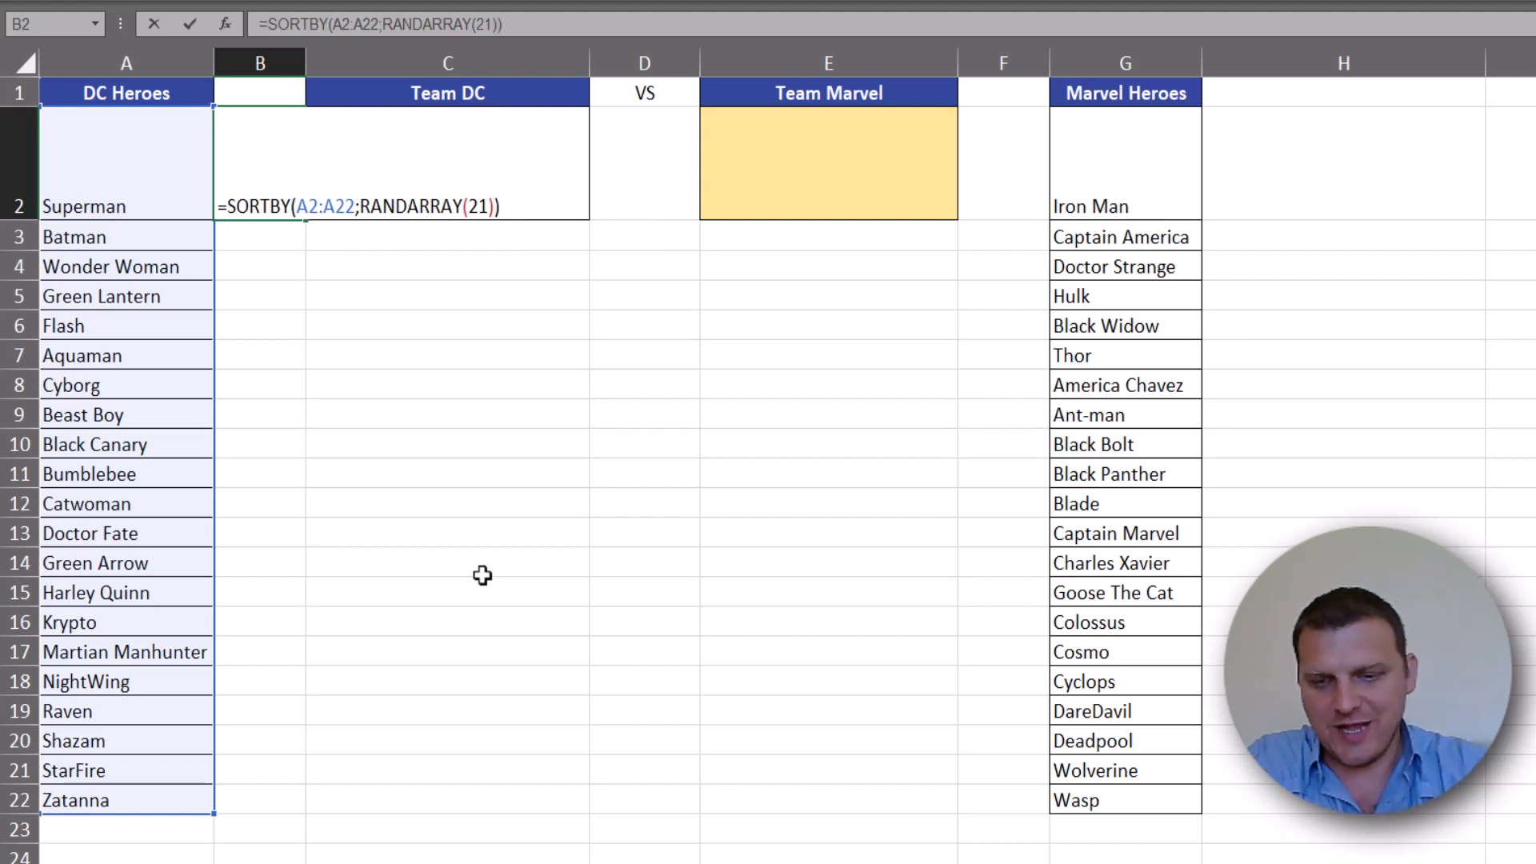
key(ctrl+Return)
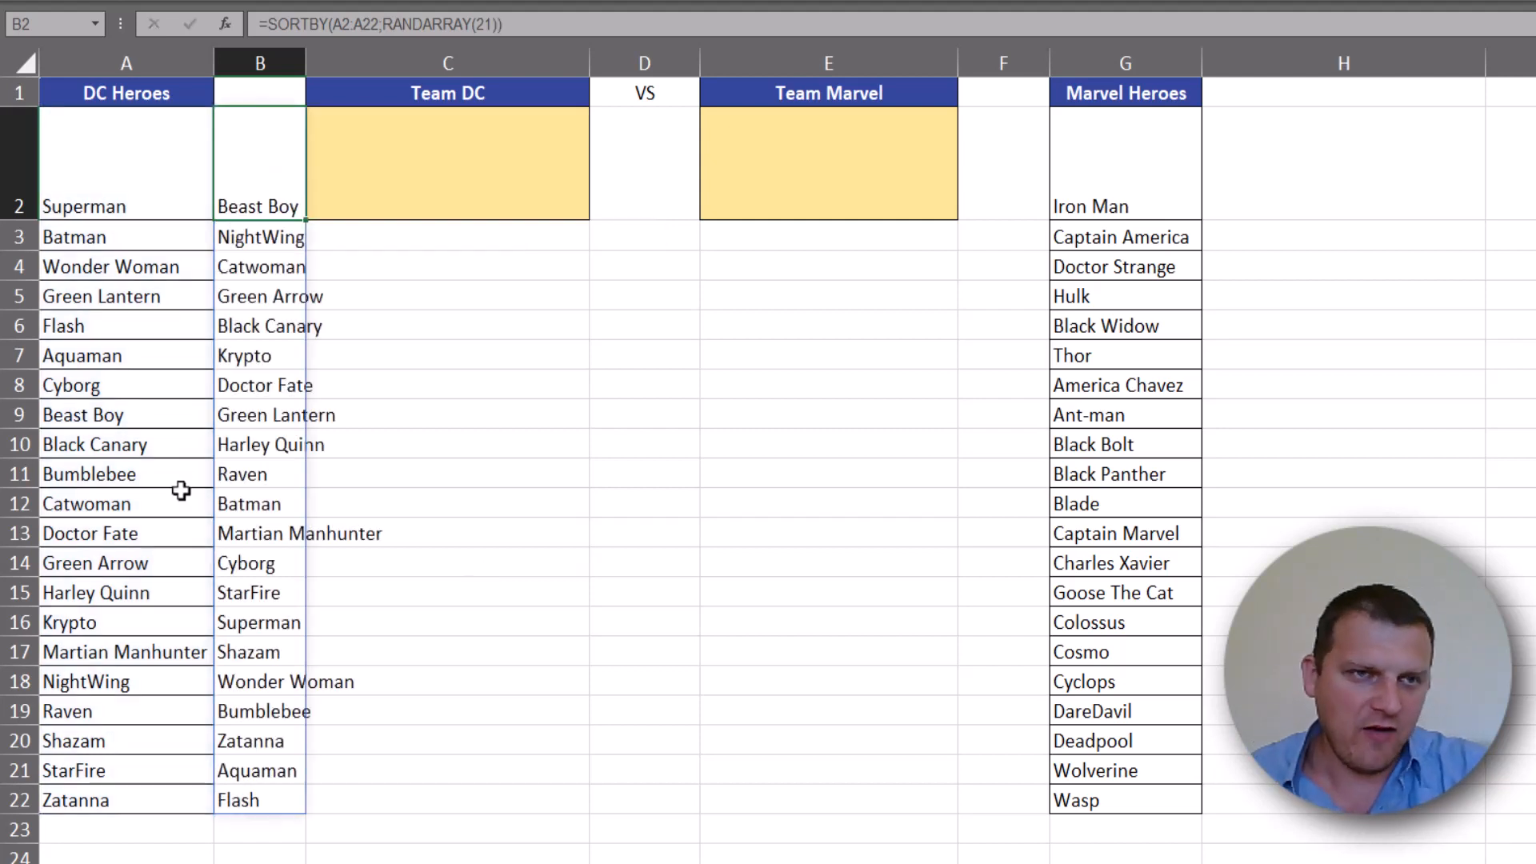
- Recalculate the sheet repeatedly to check the random order of the DC heroes in column B
click(152, 173)
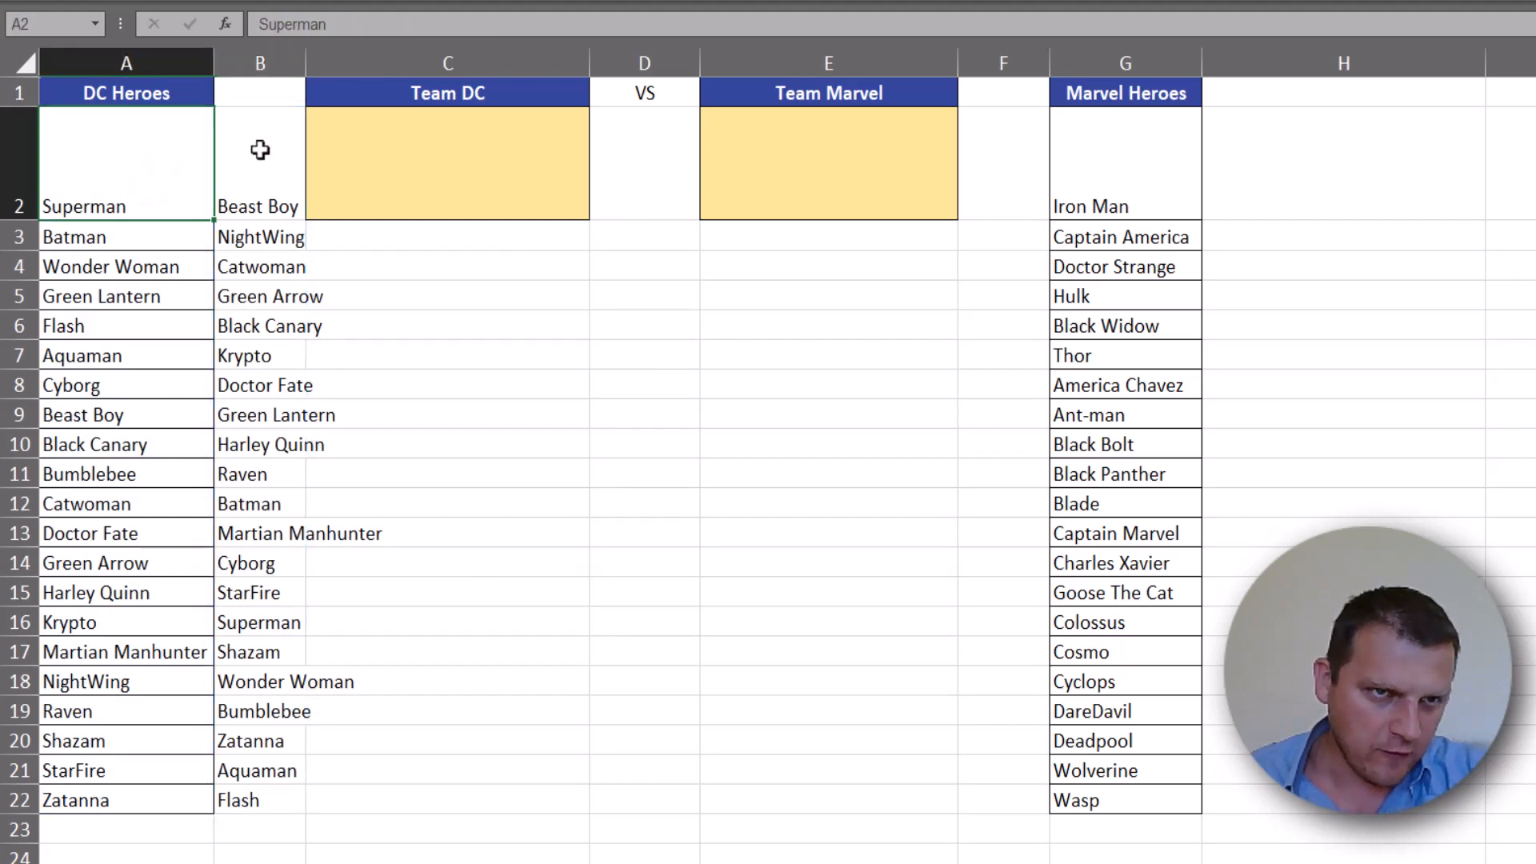
click(266, 176)
key(F9)
key(F9)
key(F9)
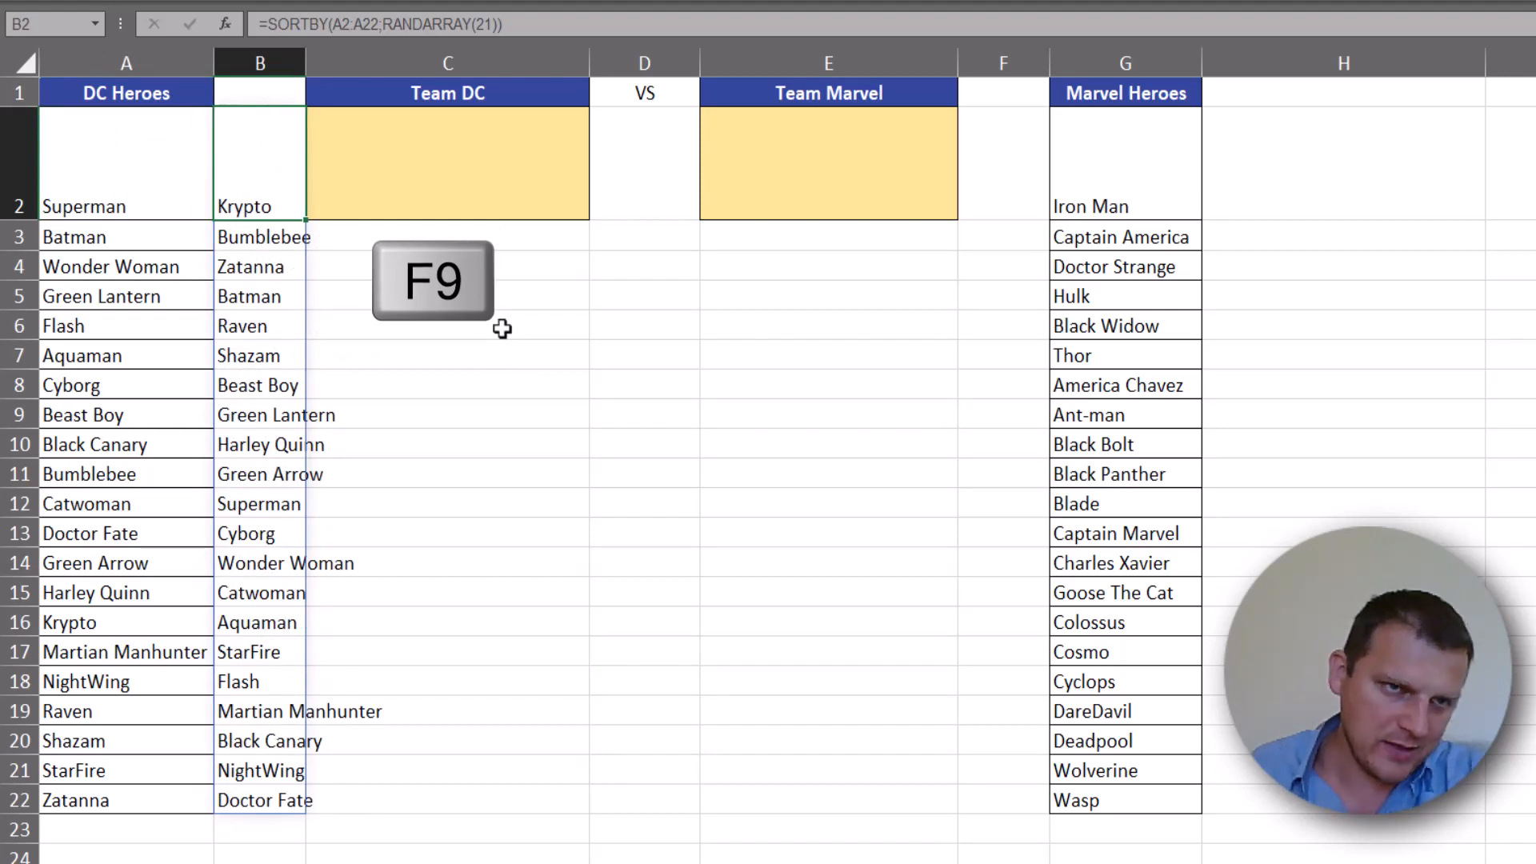
key(F9)
key(F9)
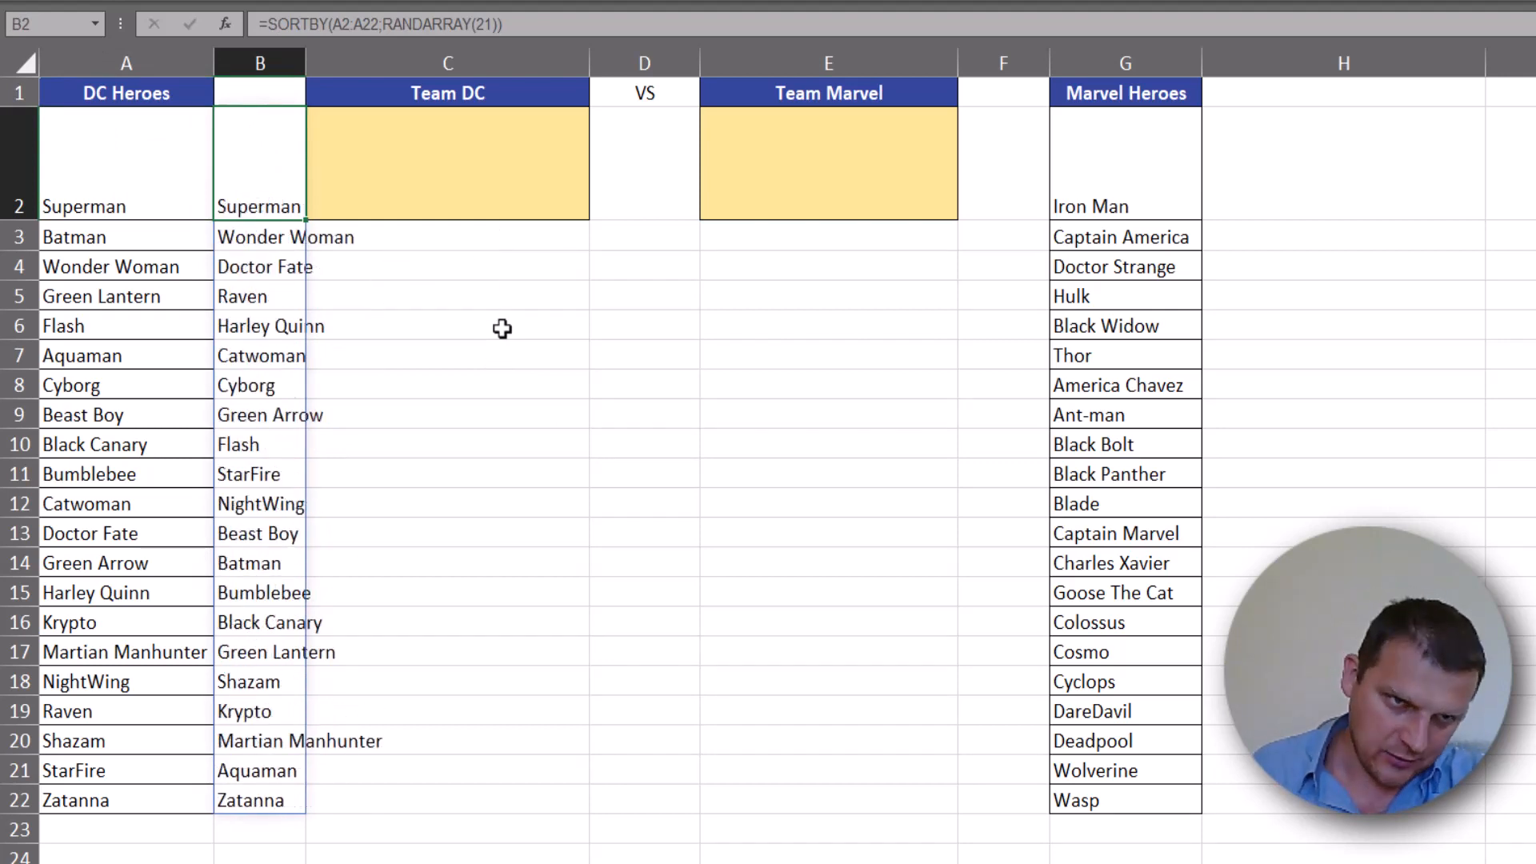
key(F9)
key(F9)
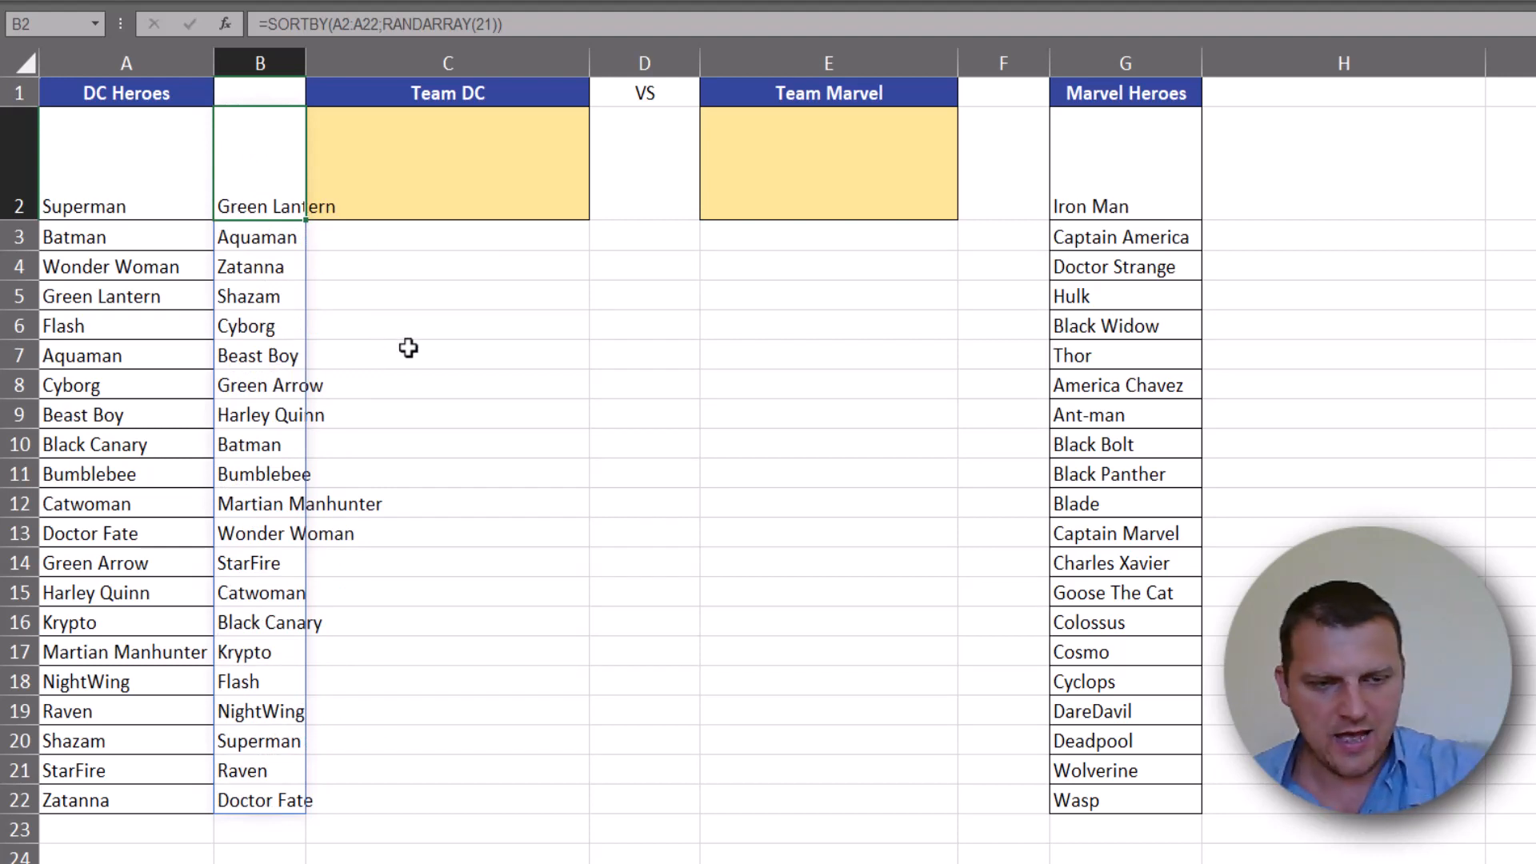
- Evaluate the RANDARRAY(21) argument inside the B2 formula, restore the formula, and compare the original and shuffled hero lists
key(F2)
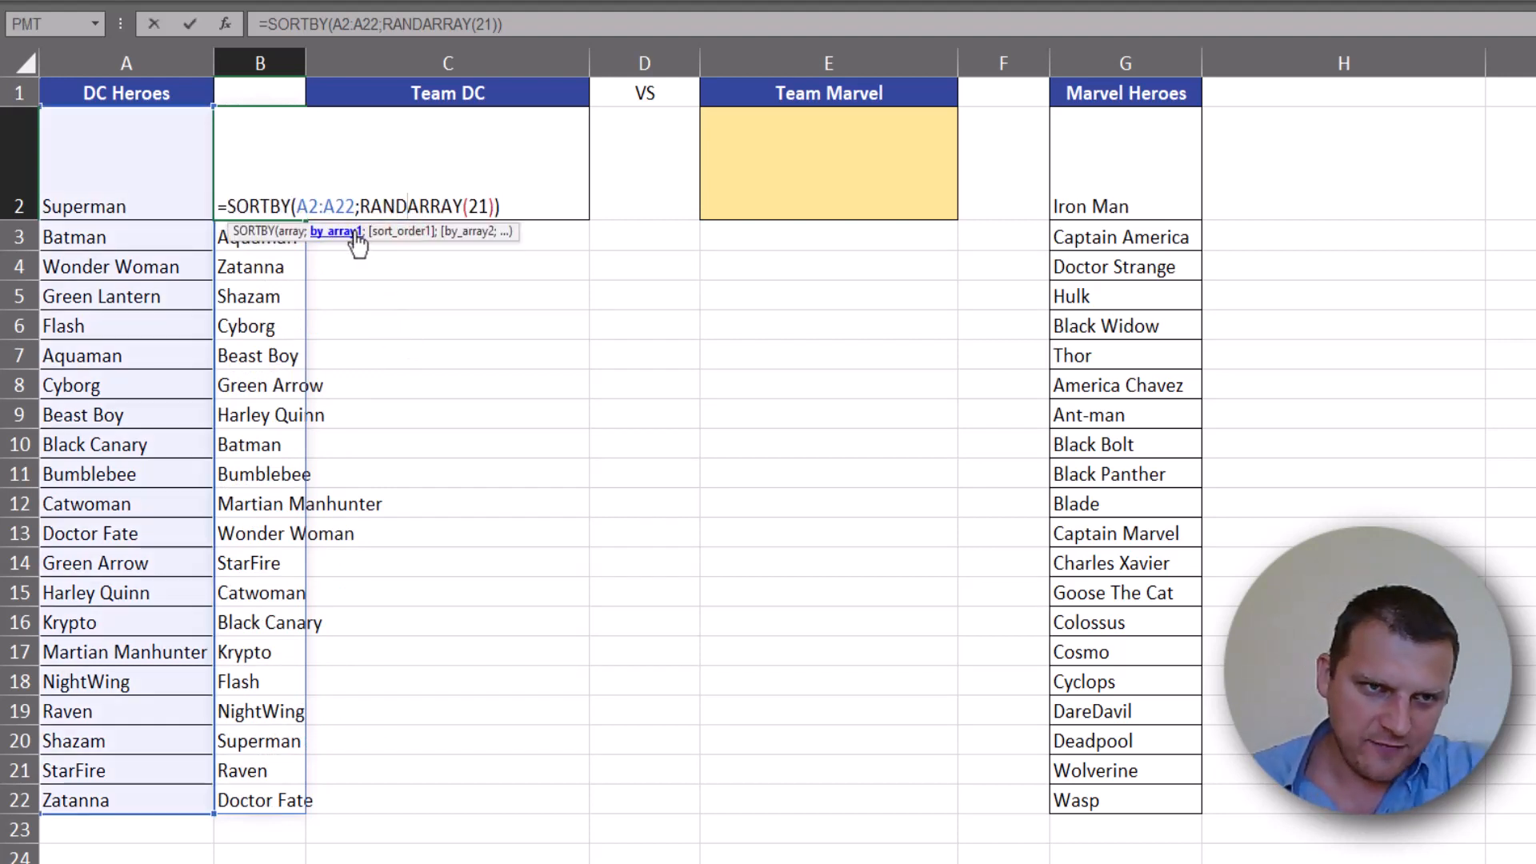
click(344, 233)
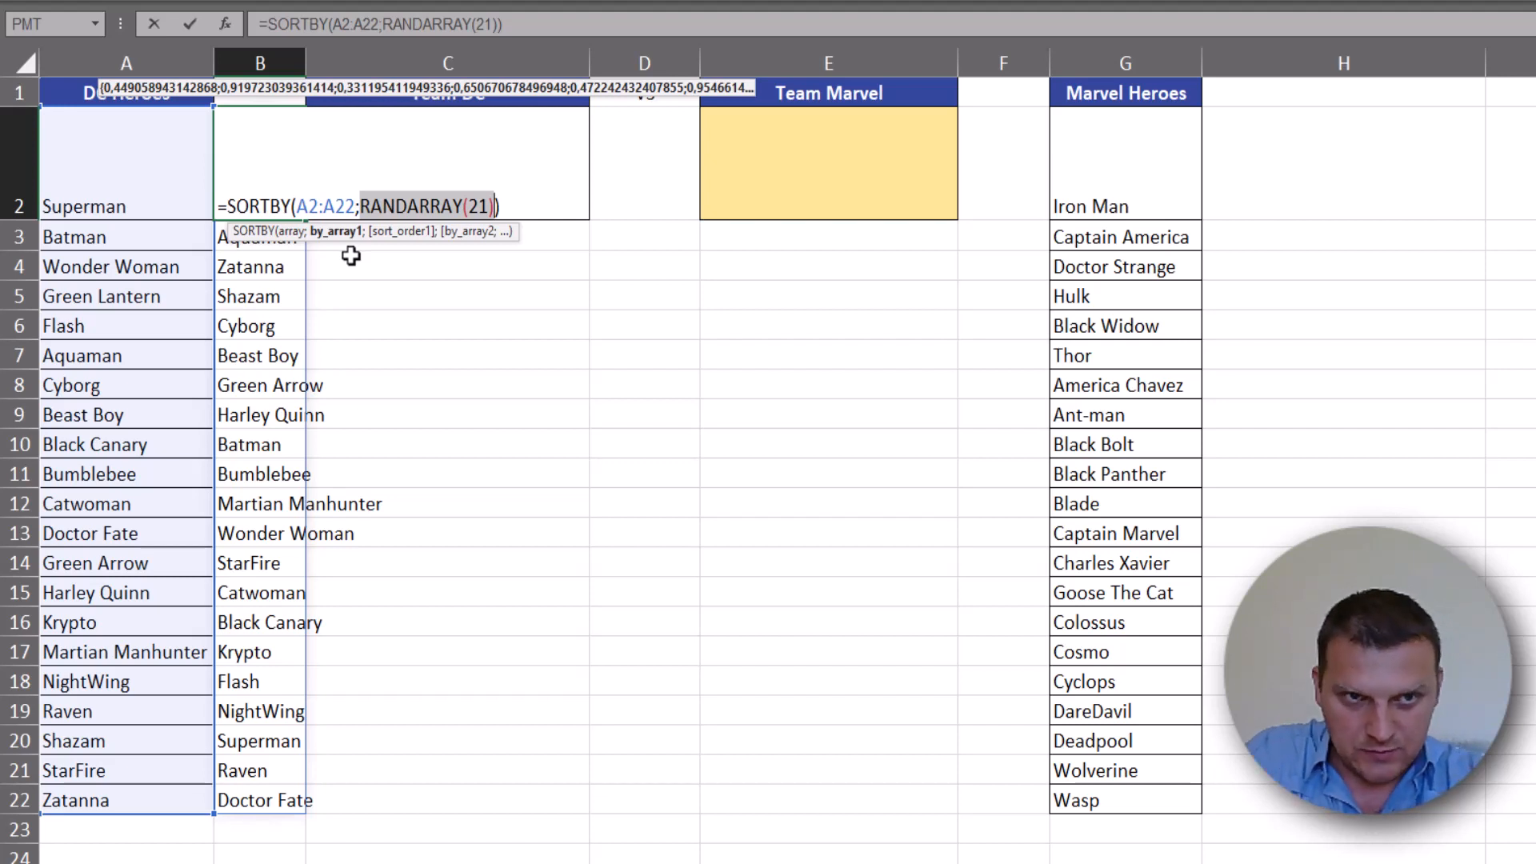
key(F9)
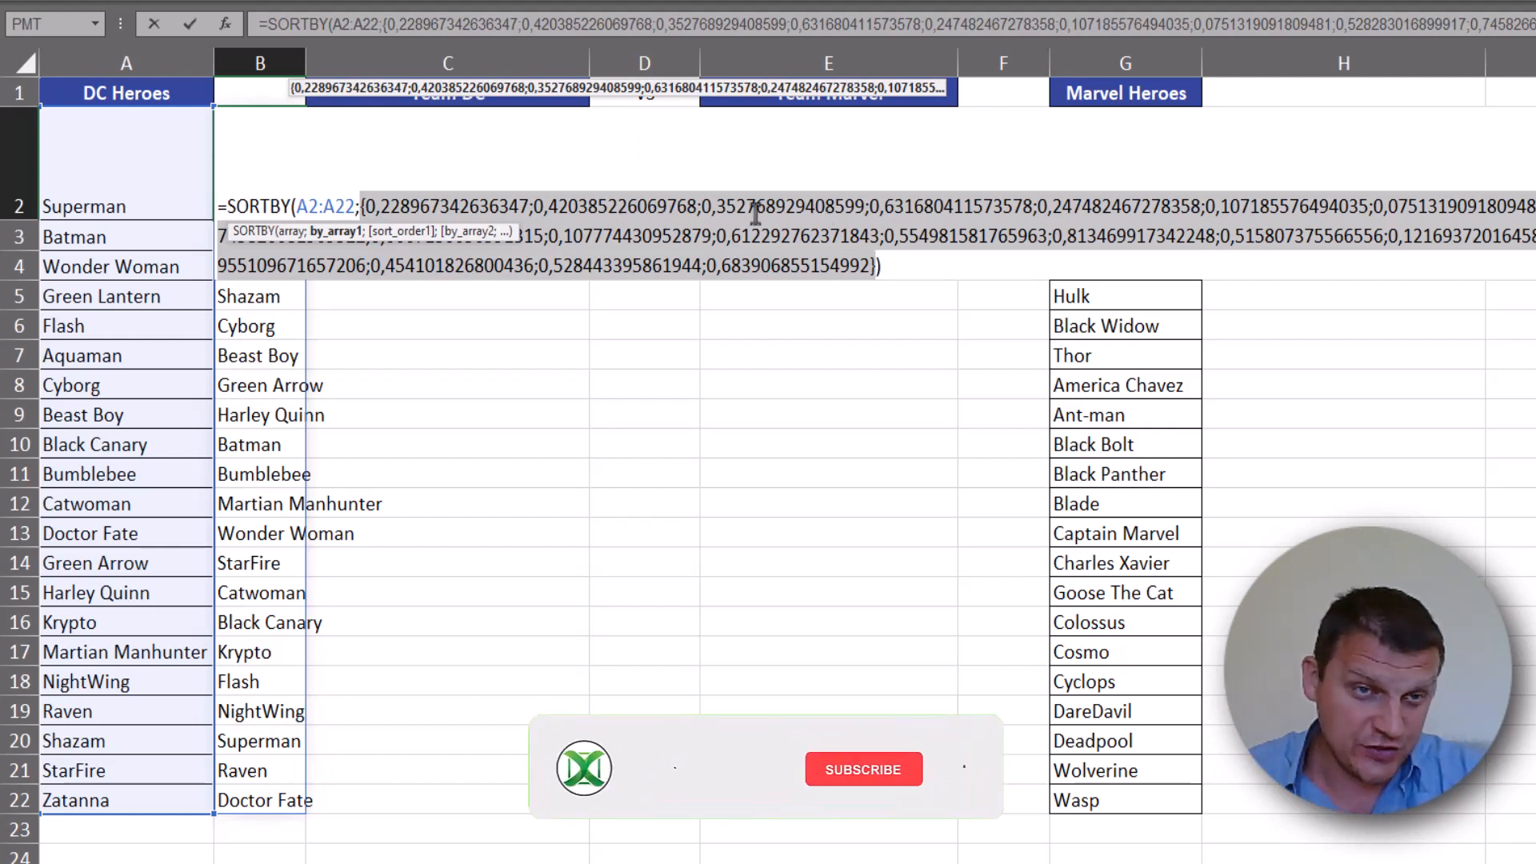
key(ctrl+z)
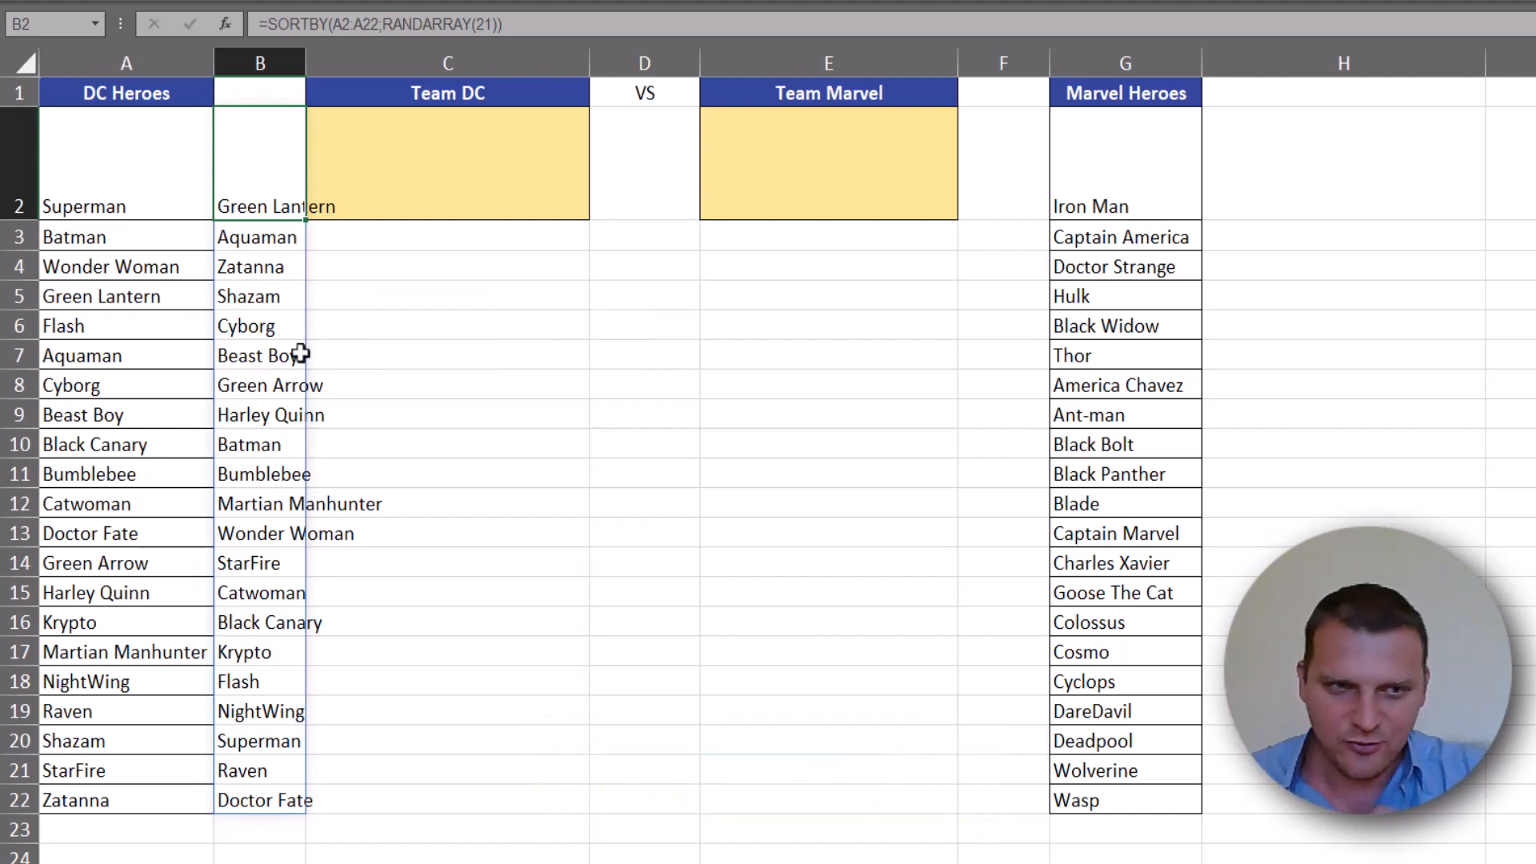
drag(139, 147, 157, 798)
drag(278, 184, 280, 798)
- Begin an OFFSET formula in C2 that references the spilled list B2# with row and column offsets of 0
click(454, 161)
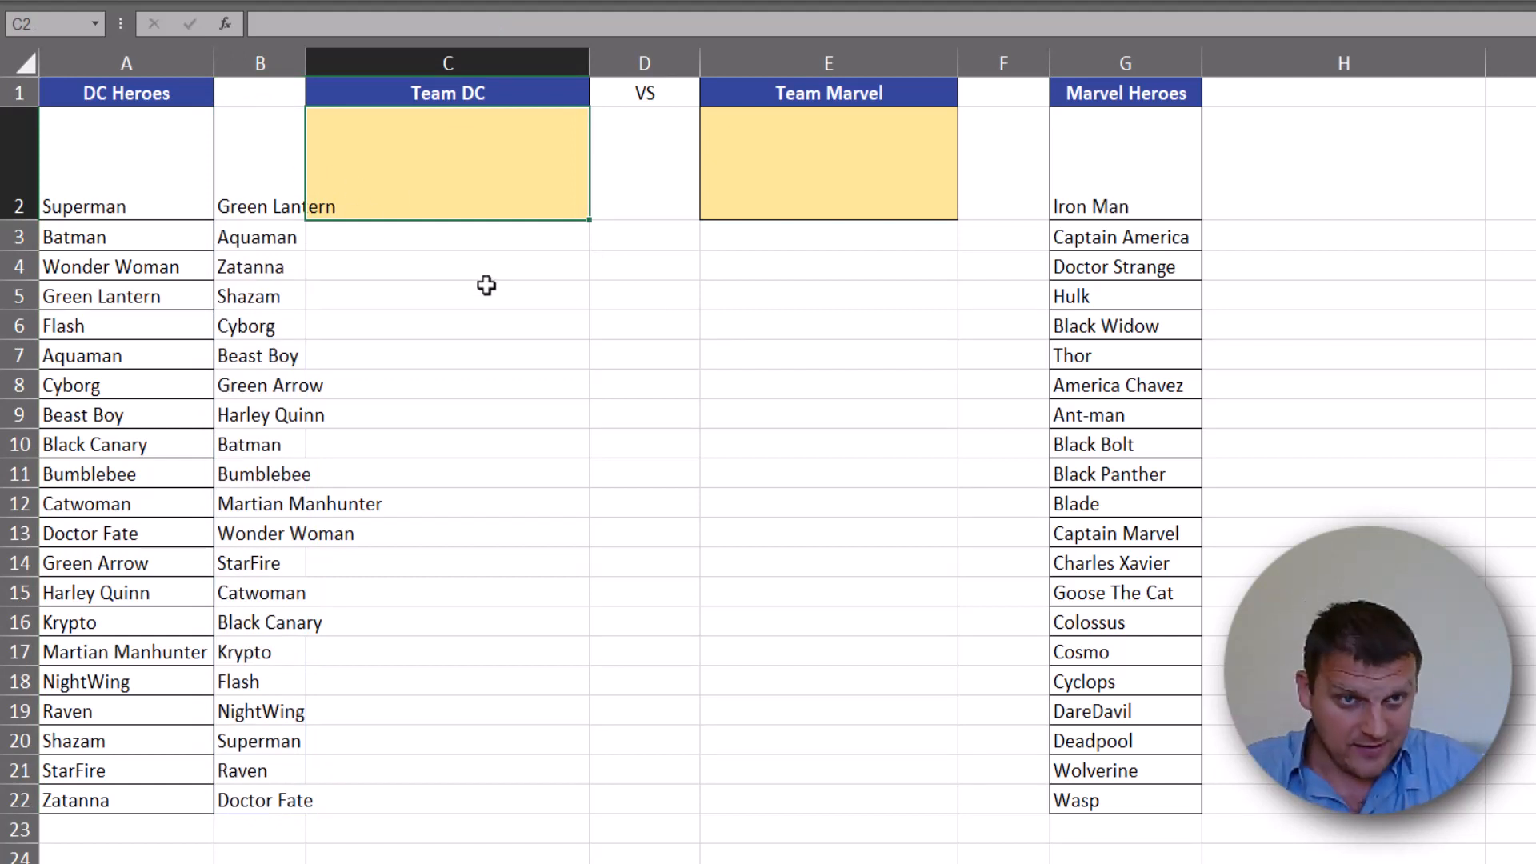
text(=o)
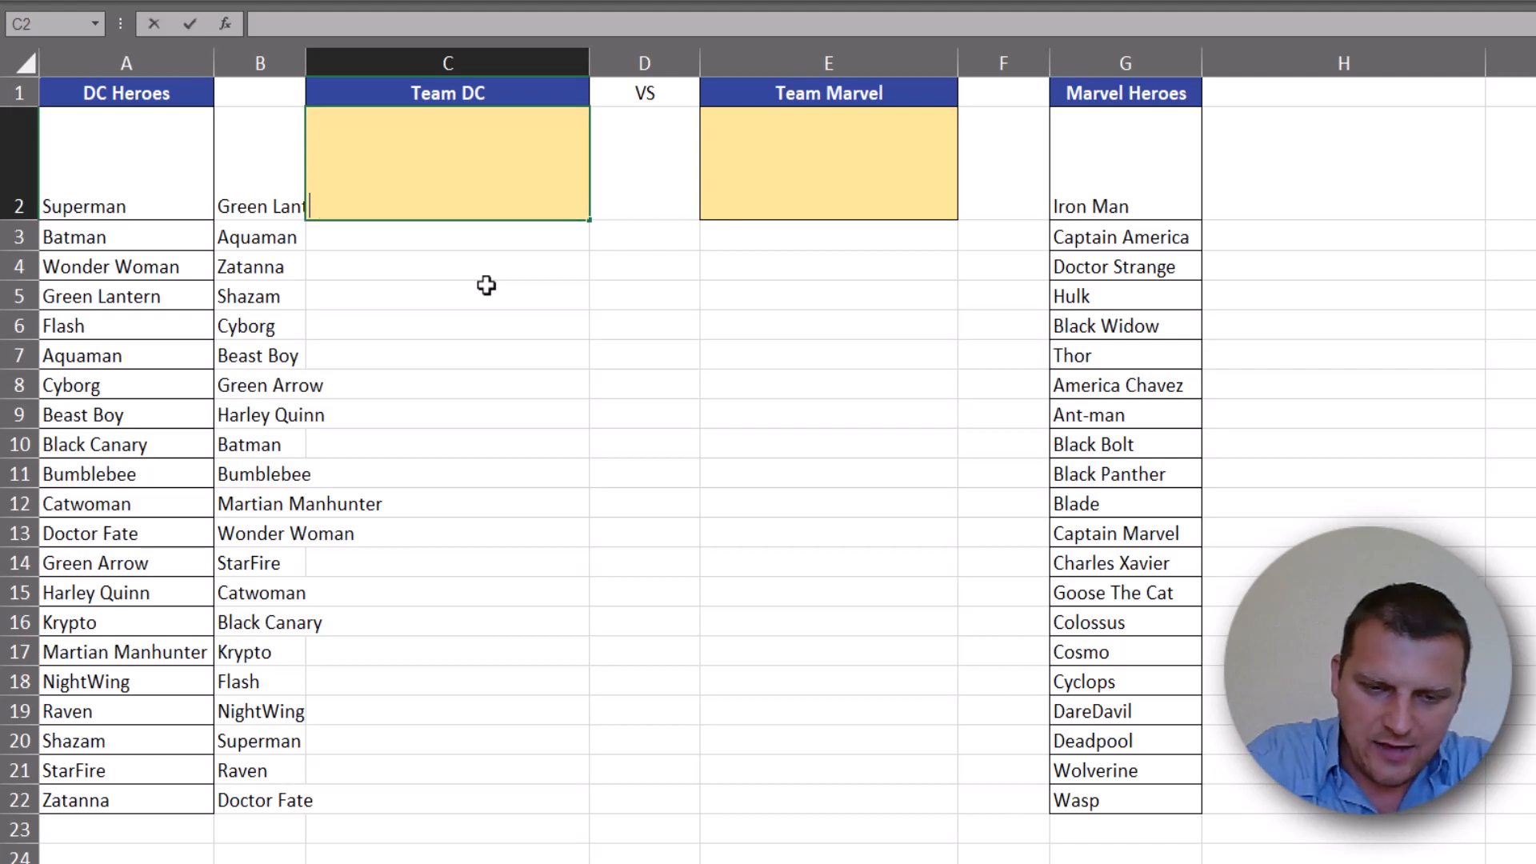
text(ff)
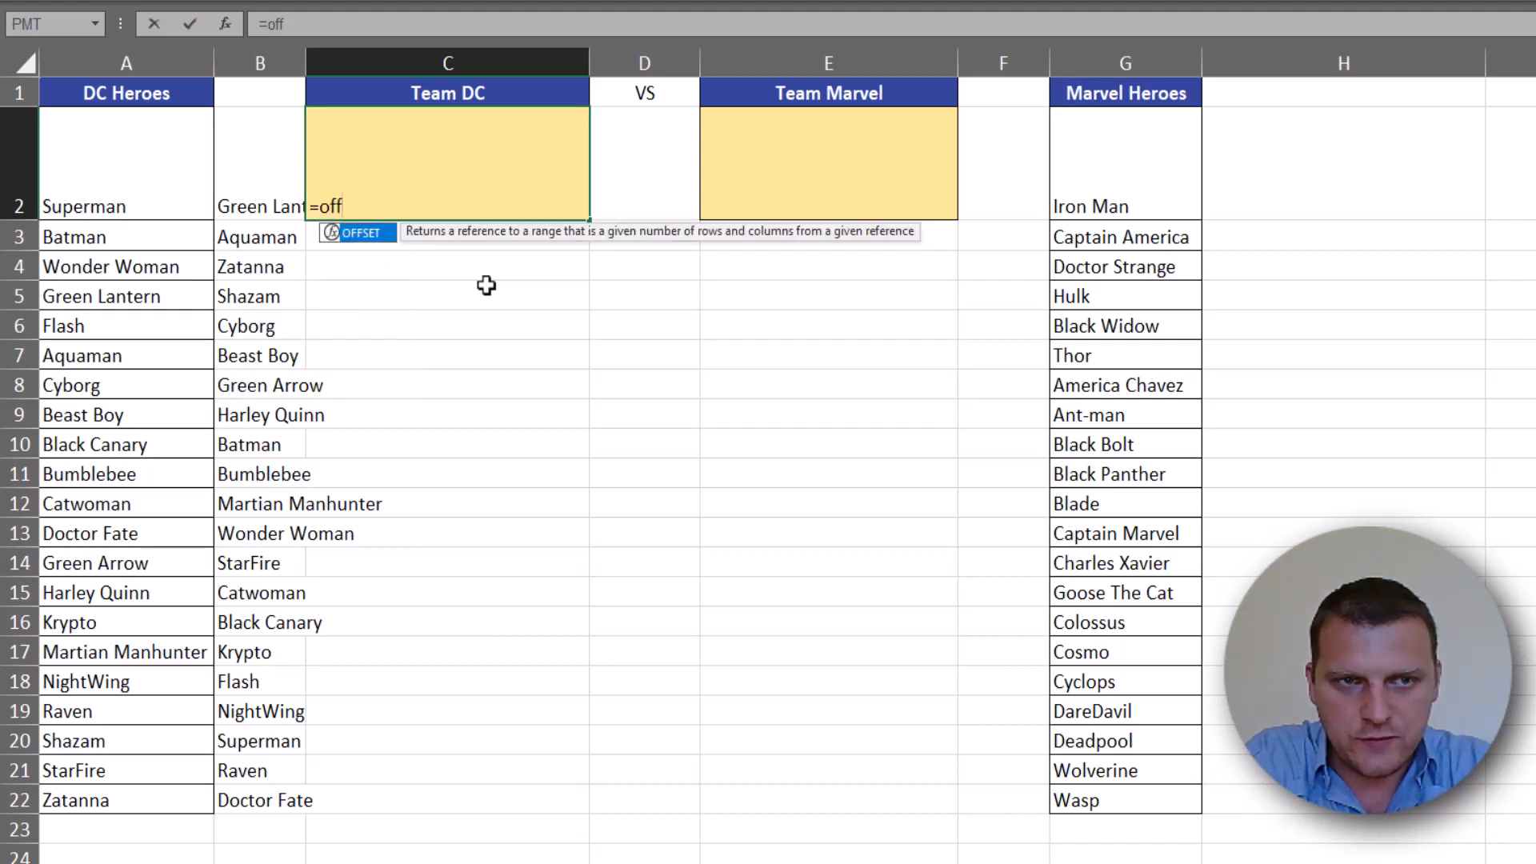
key(Tab)
drag(279, 168, 272, 800)
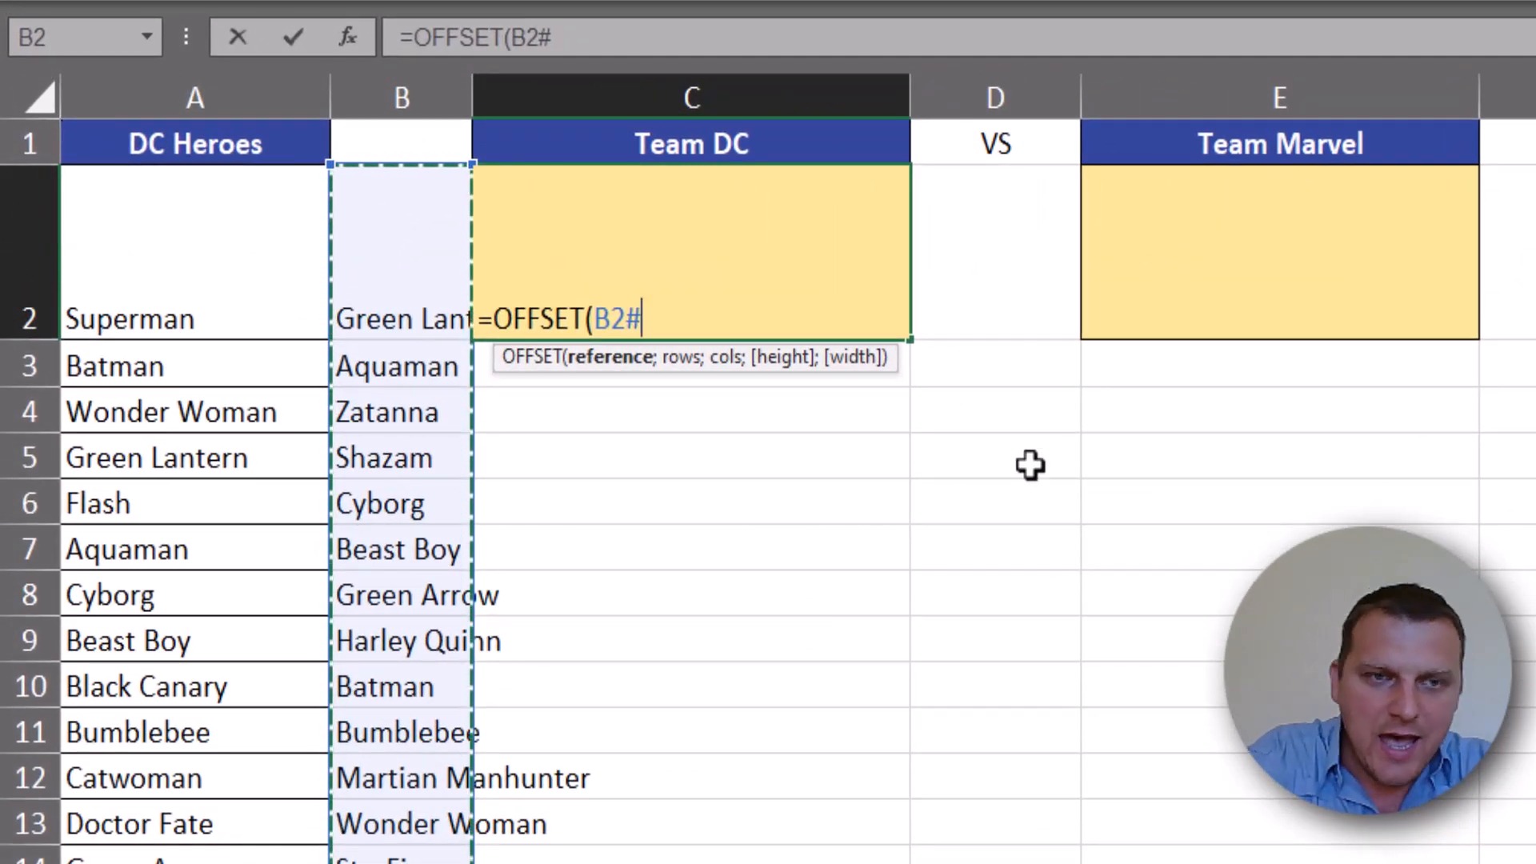
text(;0;0;)
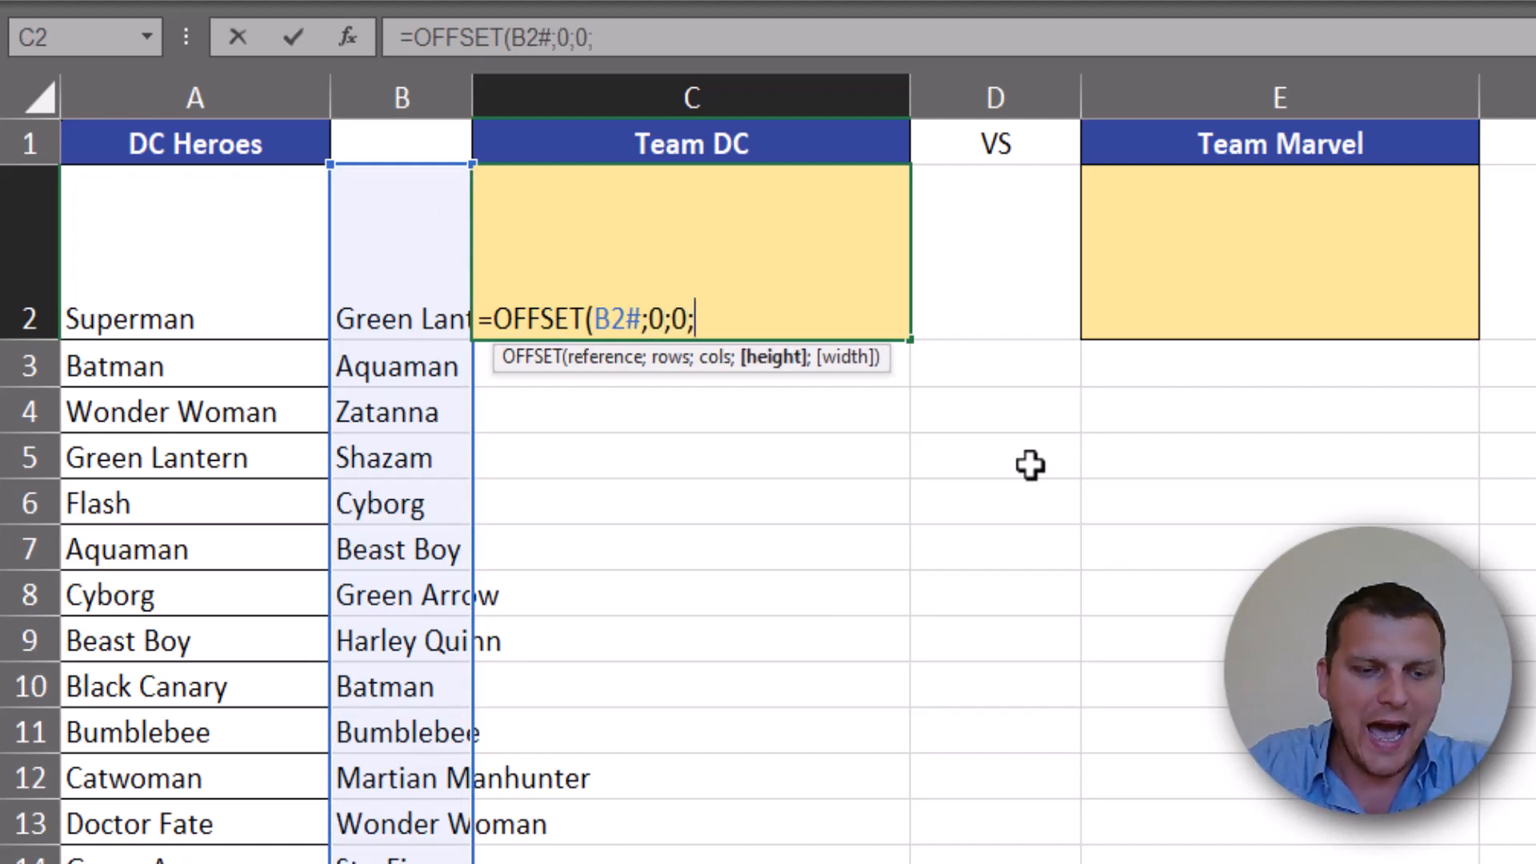
text(rand)
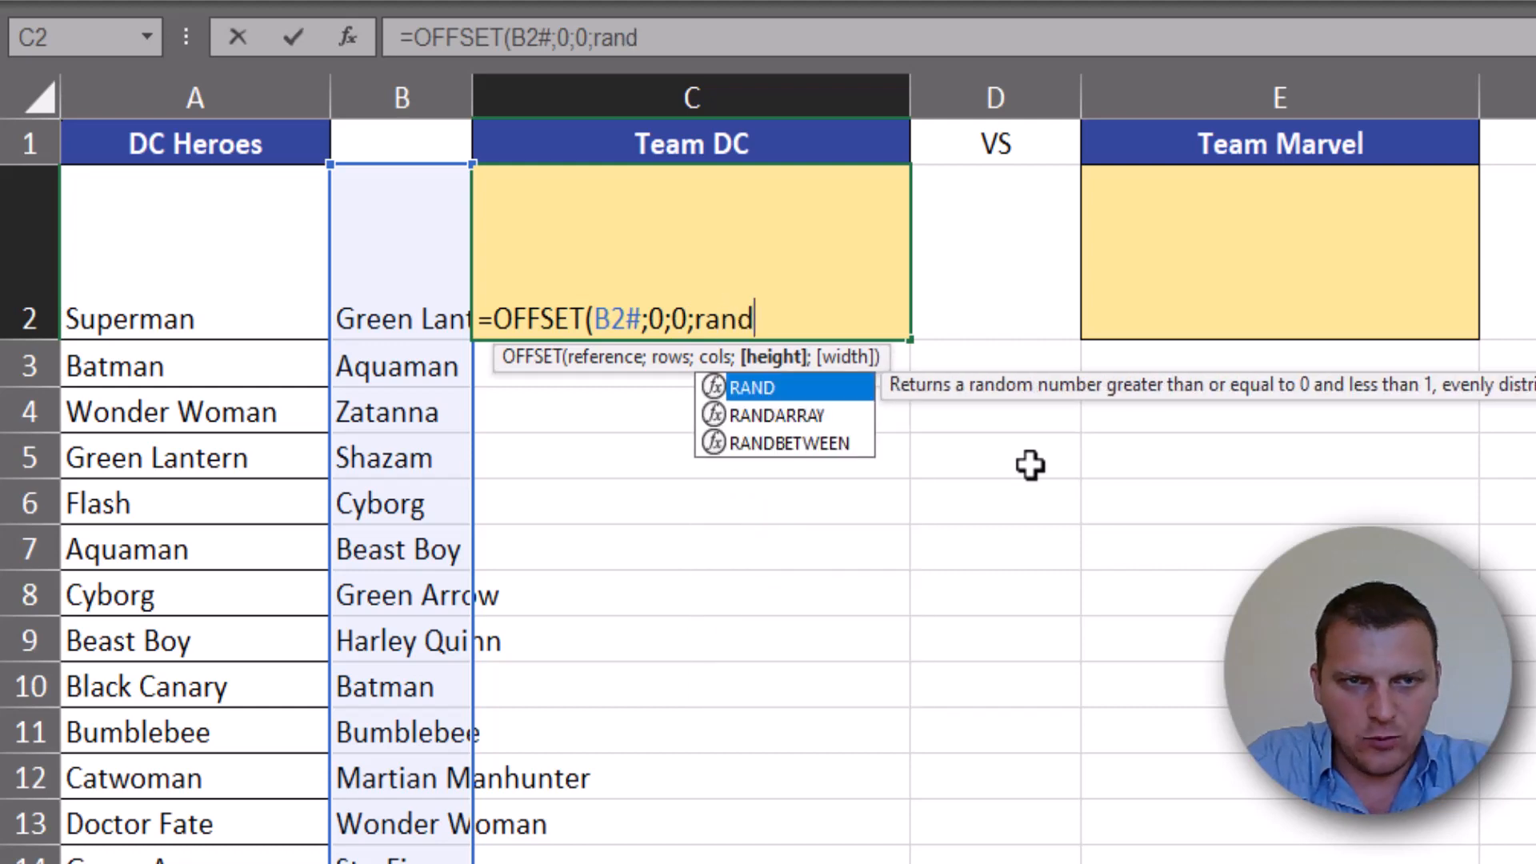
- Complete the C2 formula with RANDBETWEEN(3;7) as the height, giving =OFFSET(B2#;0;0;RANDBETWEEN(3;7)), and recalculate the sheet
key(Down)
key(Down)
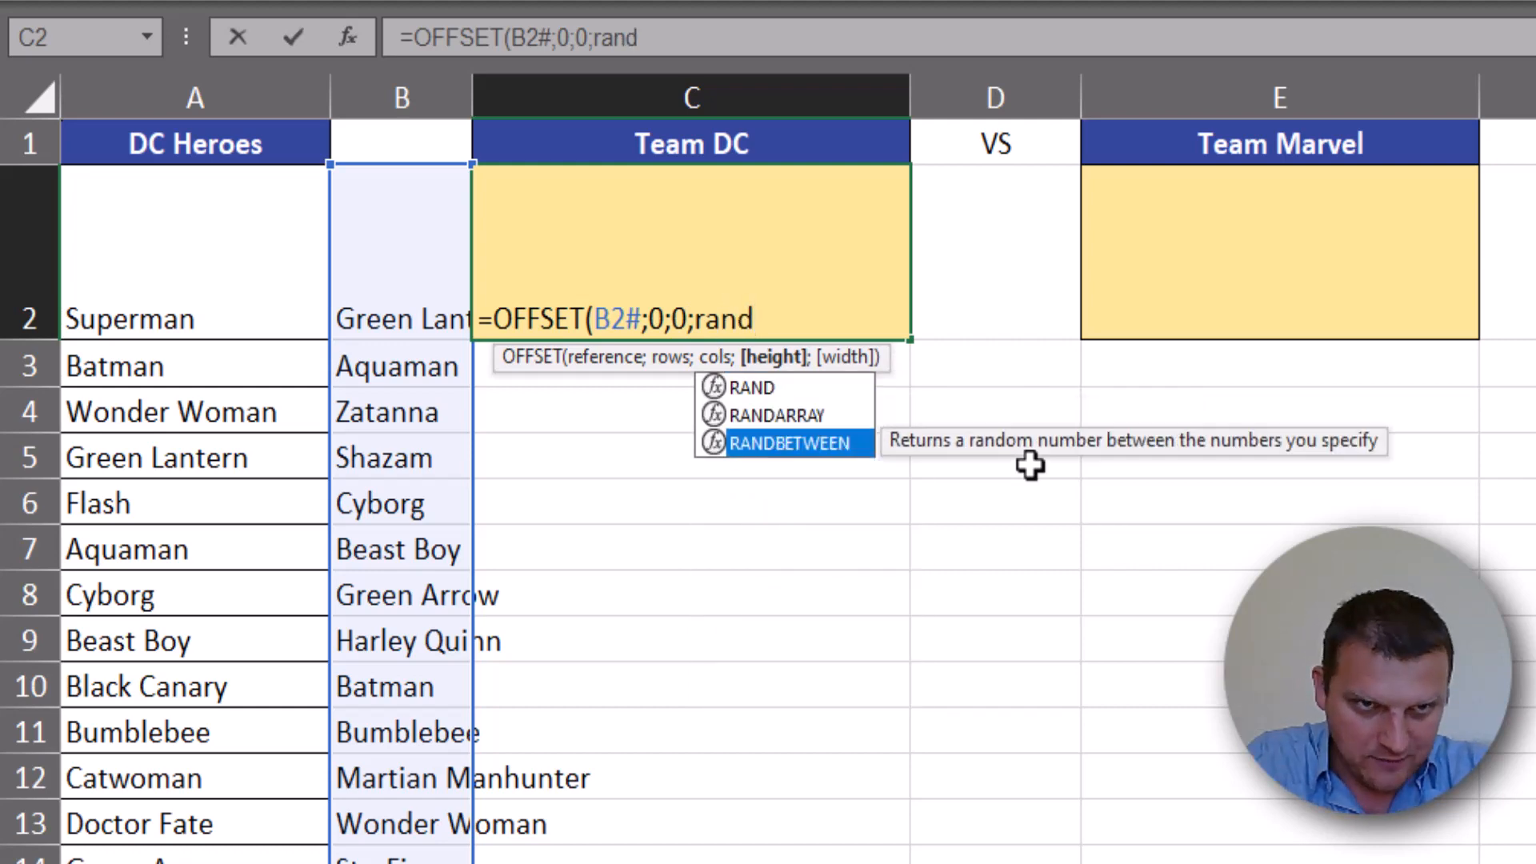
key(Tab)
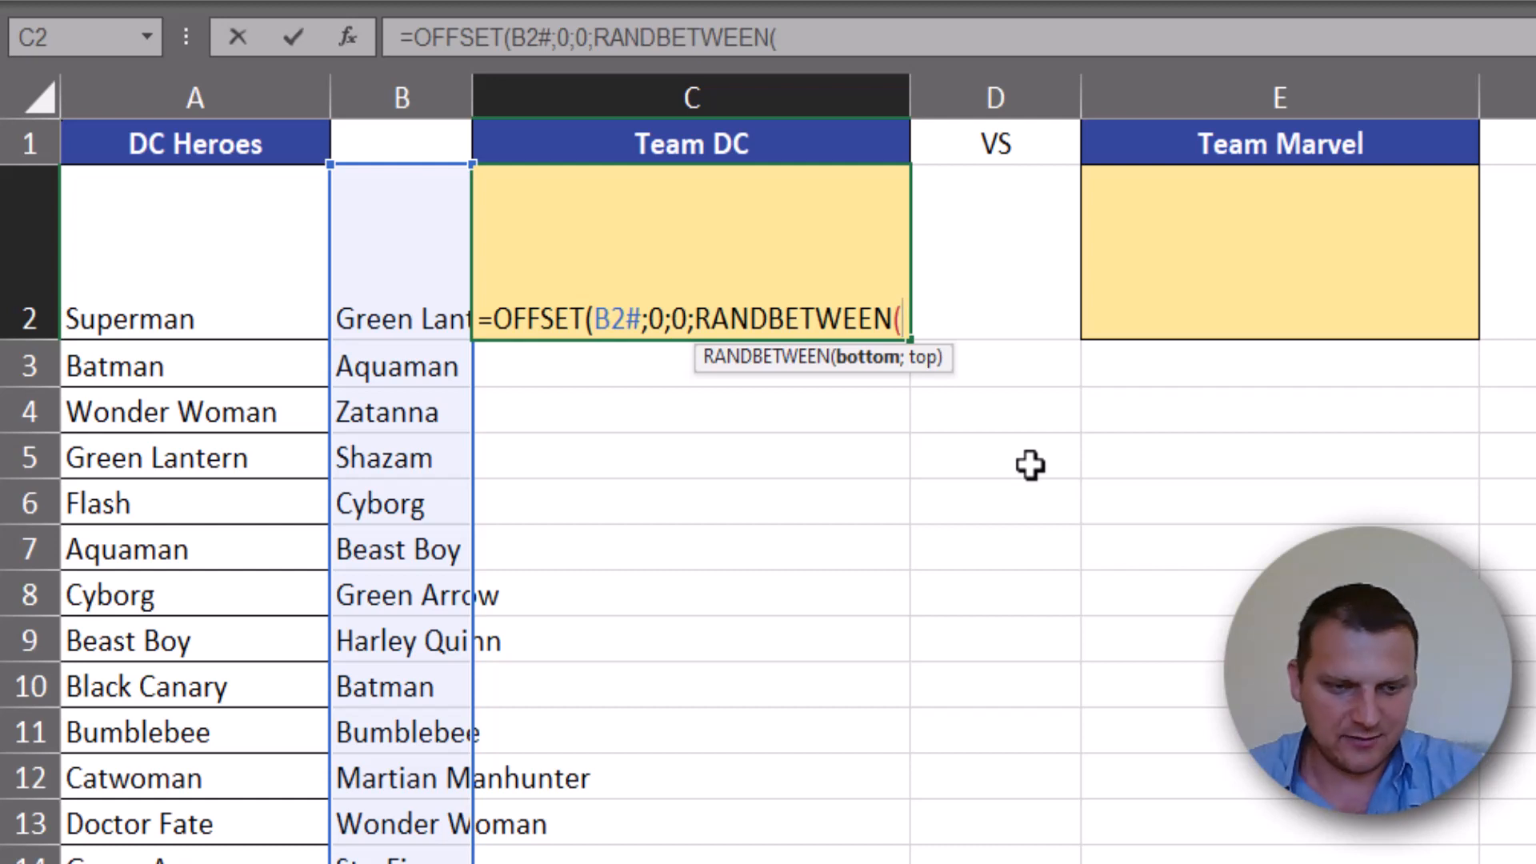
text(3;)
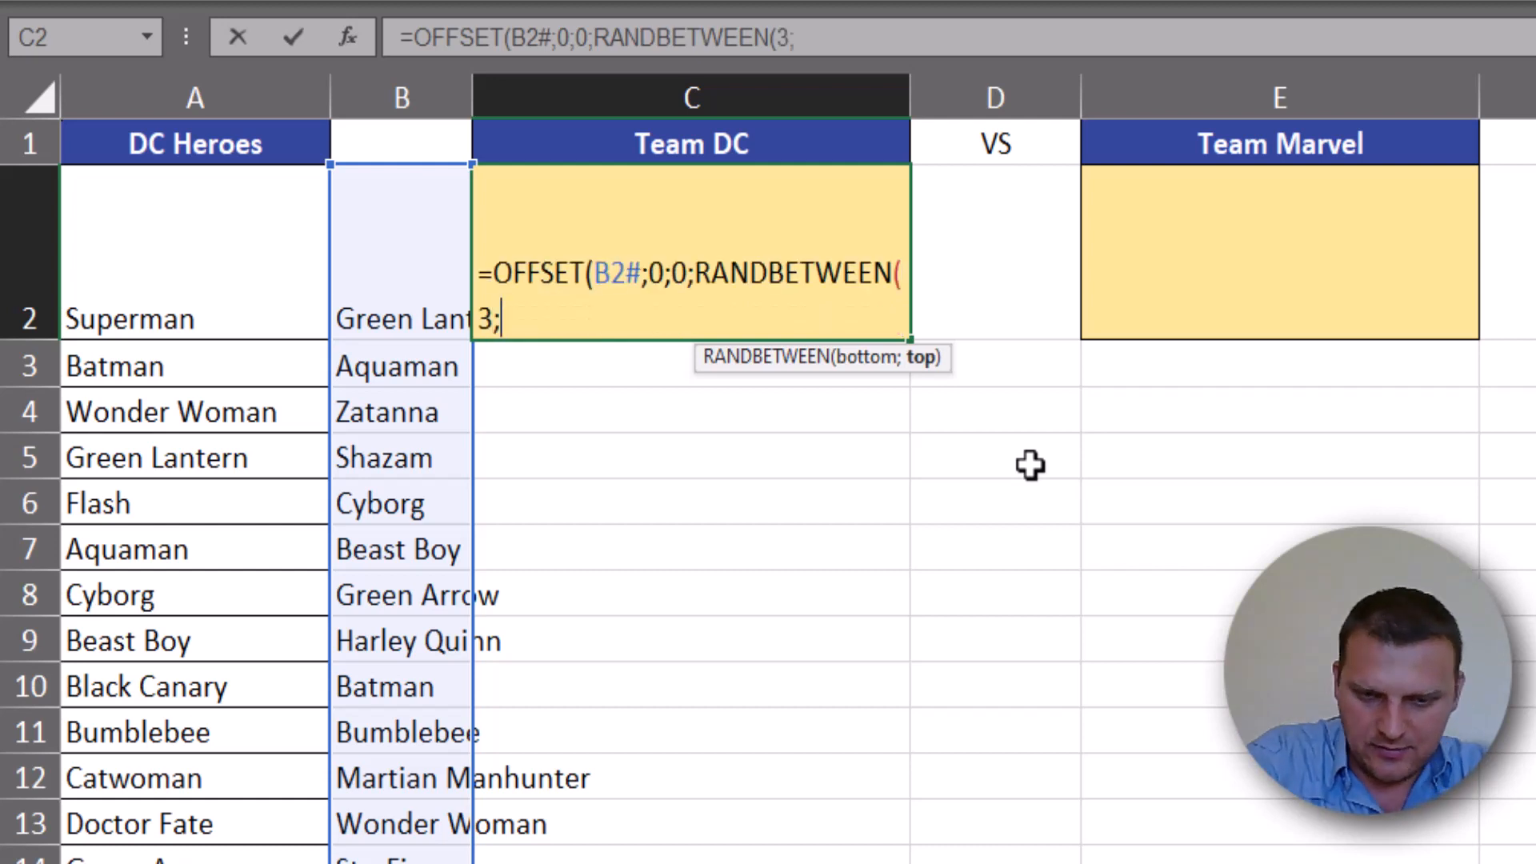
text(7)))
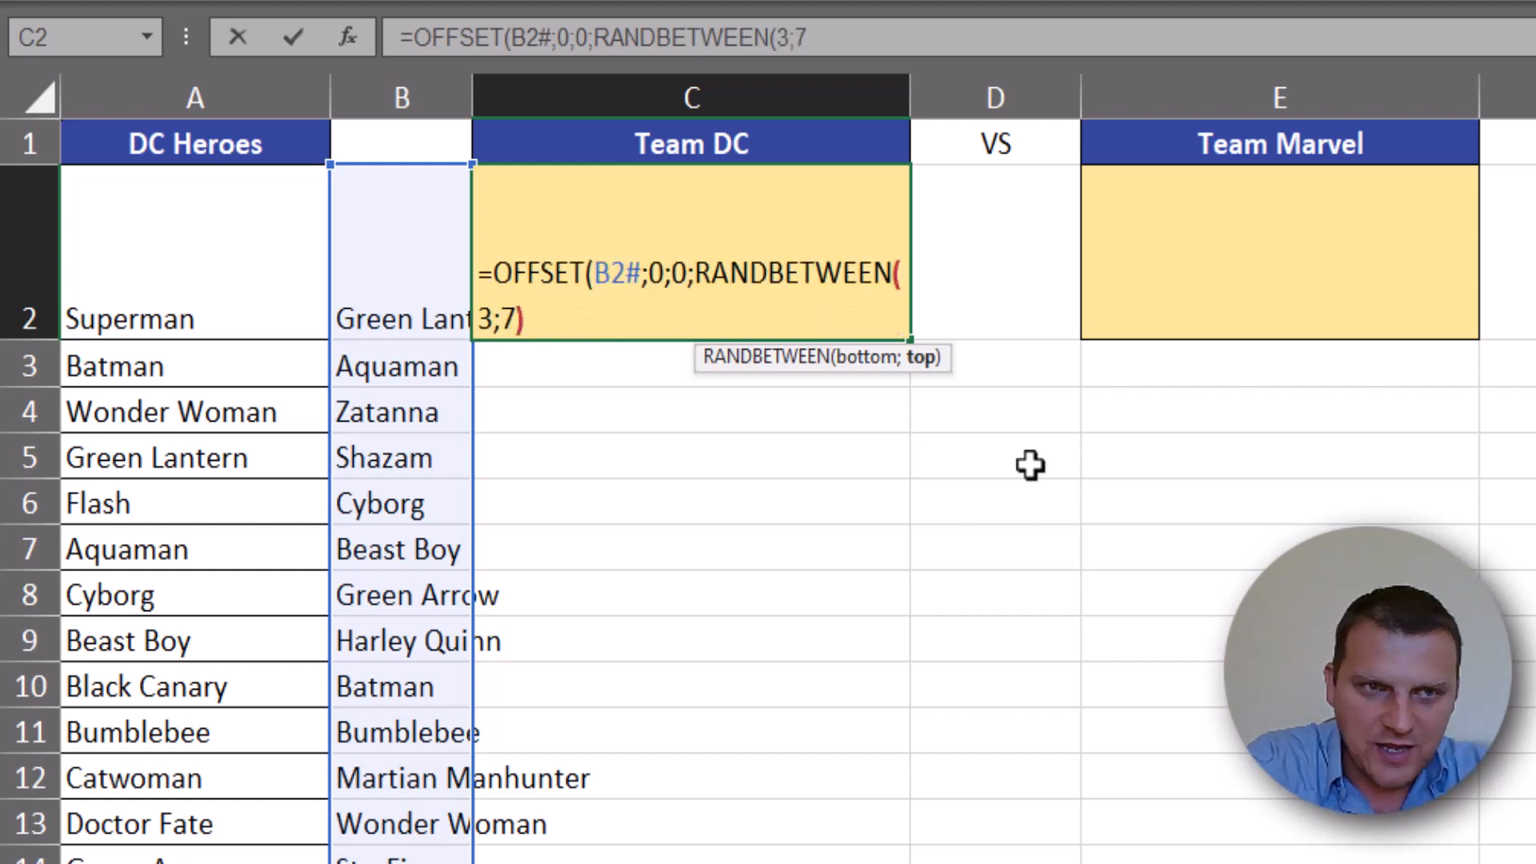
key(Return)
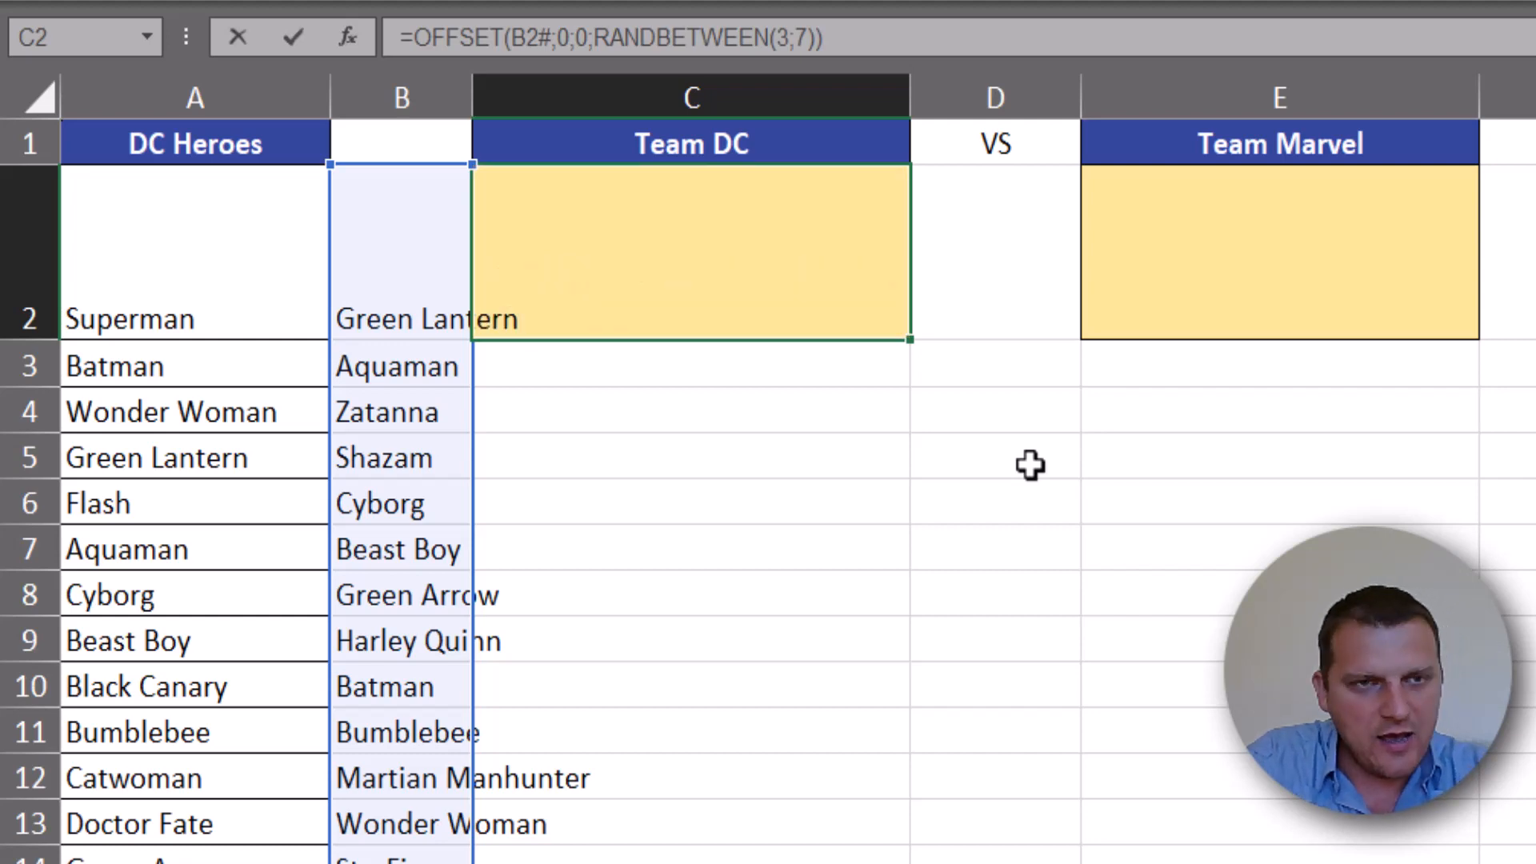
key(F9)
key(F9)
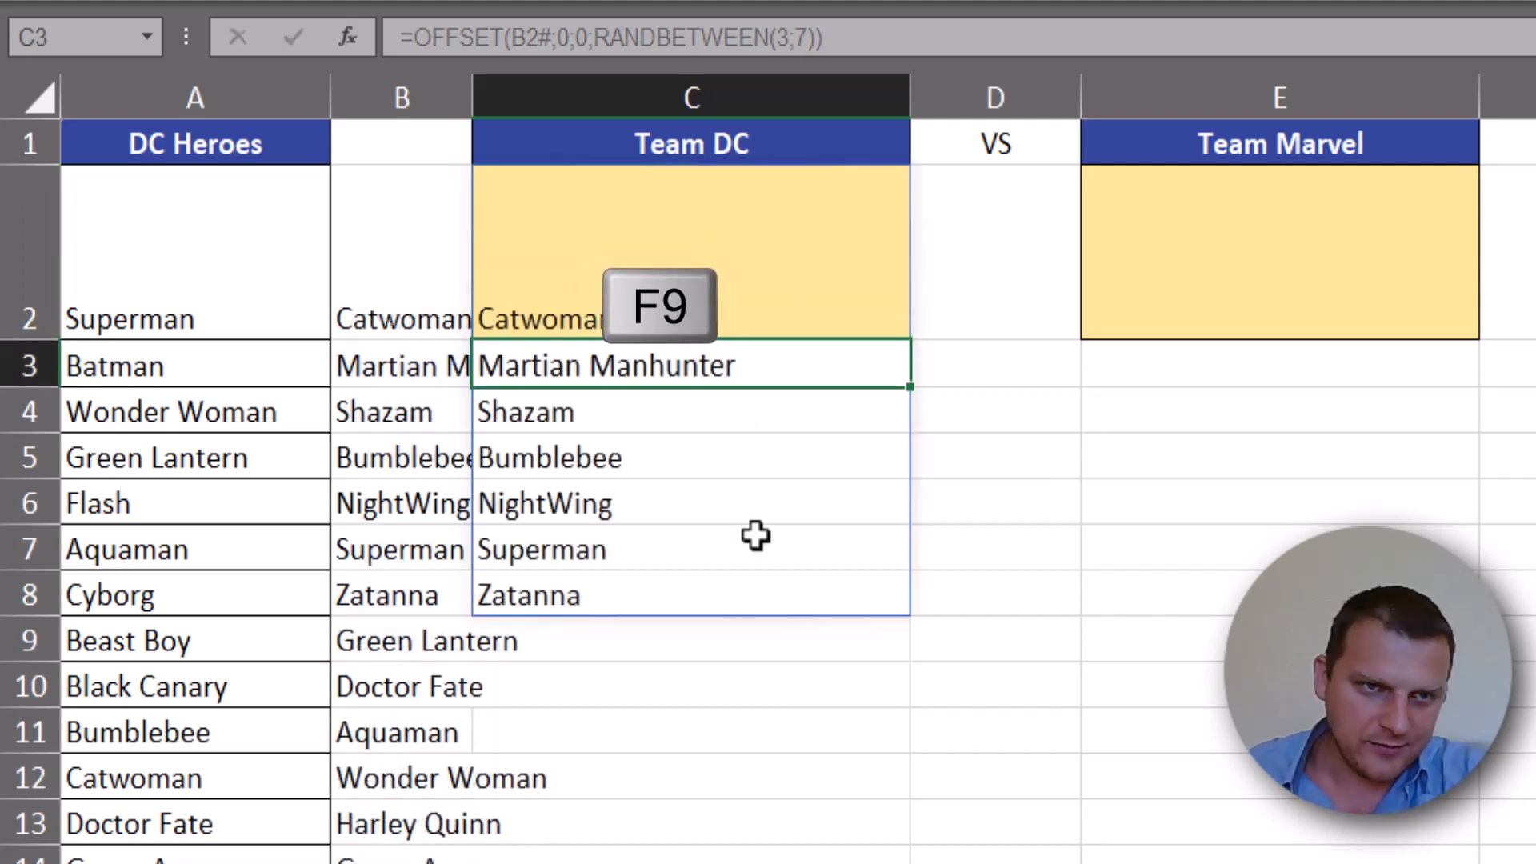
- Recalculate the sheet repeatedly to compare the random team spilled from C2 with the first shuffled heroes in column B
drag(424, 305, 454, 574)
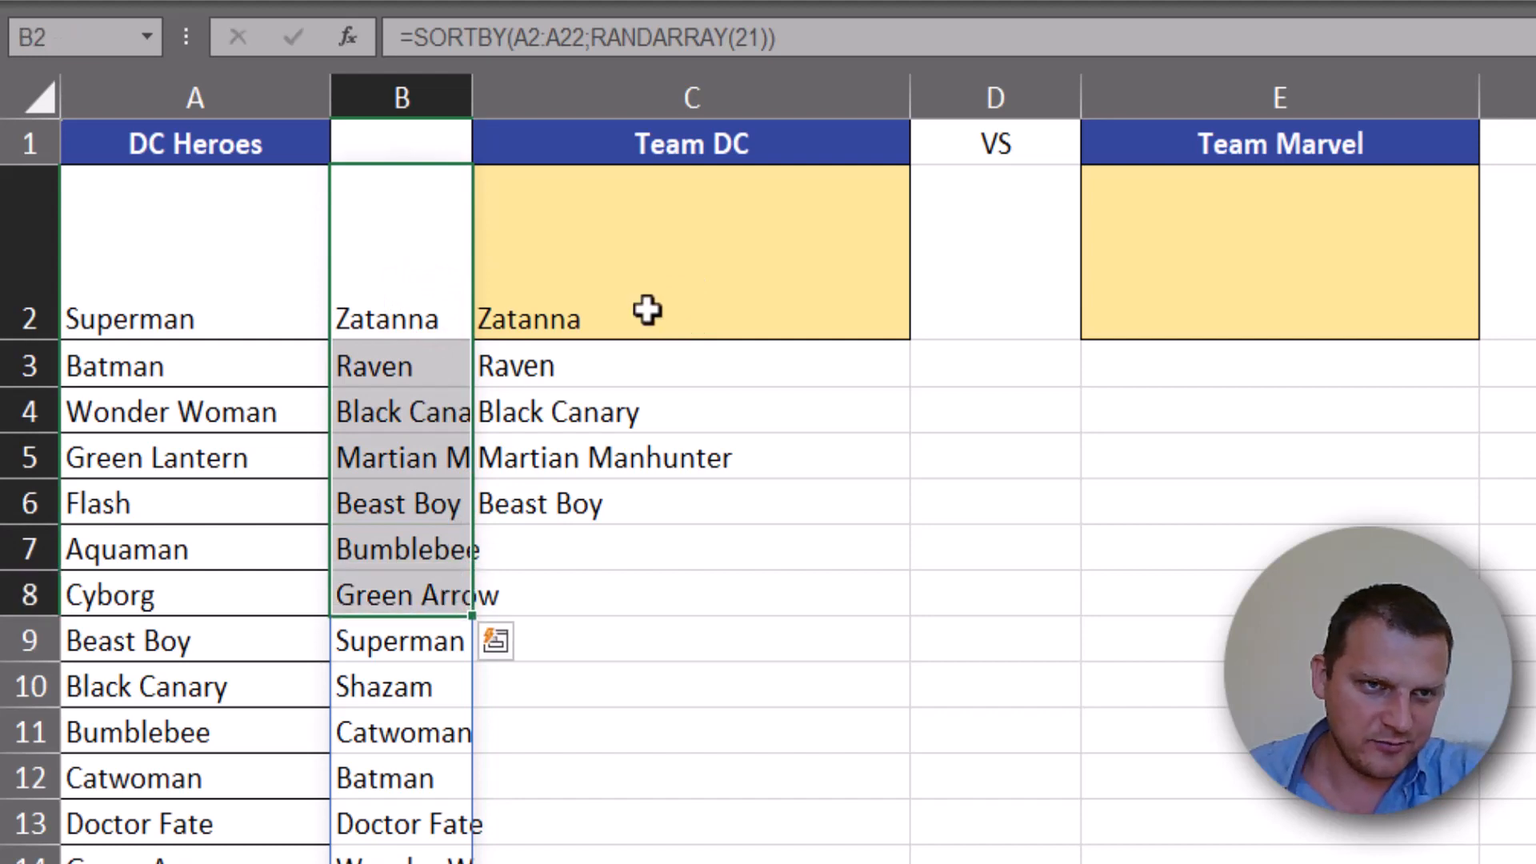
click(645, 322)
key(F9)
key(F9)
key(F9)
key(F9)
key(F9)
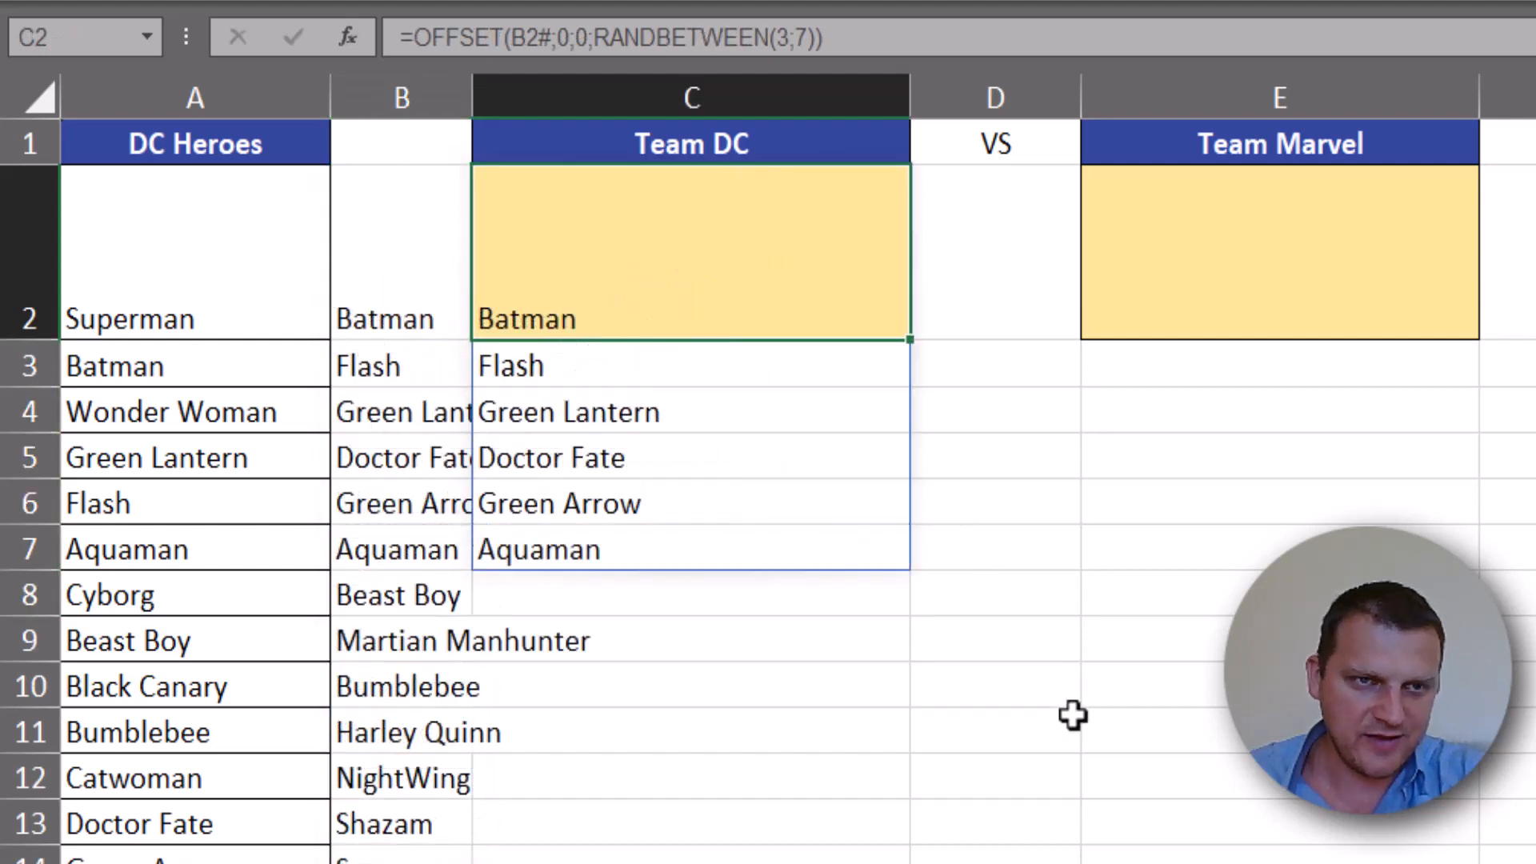
key(F9)
key(F9)
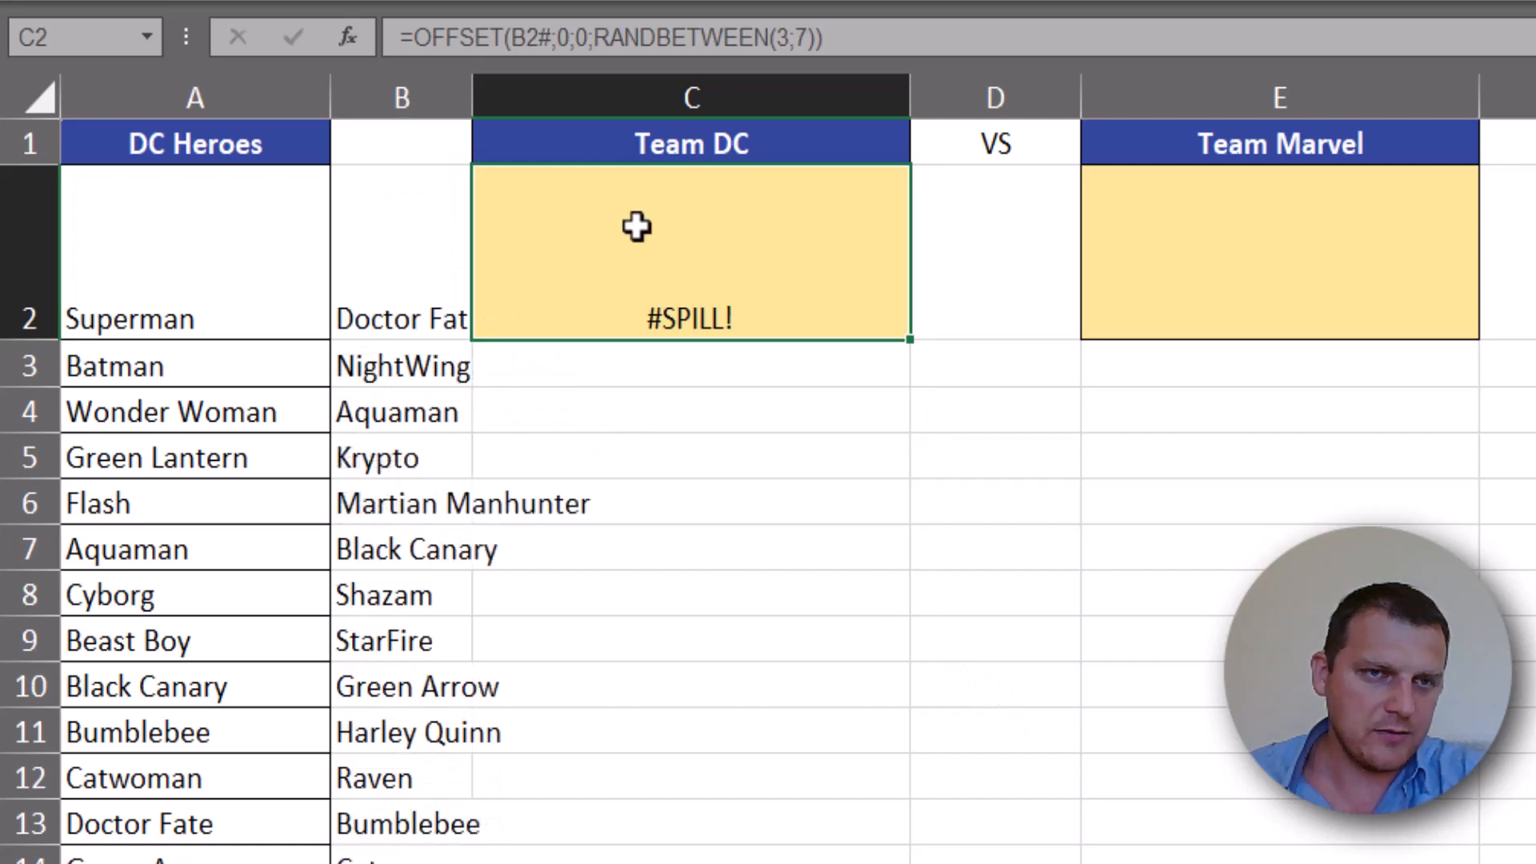
key(F9)
key(F9)
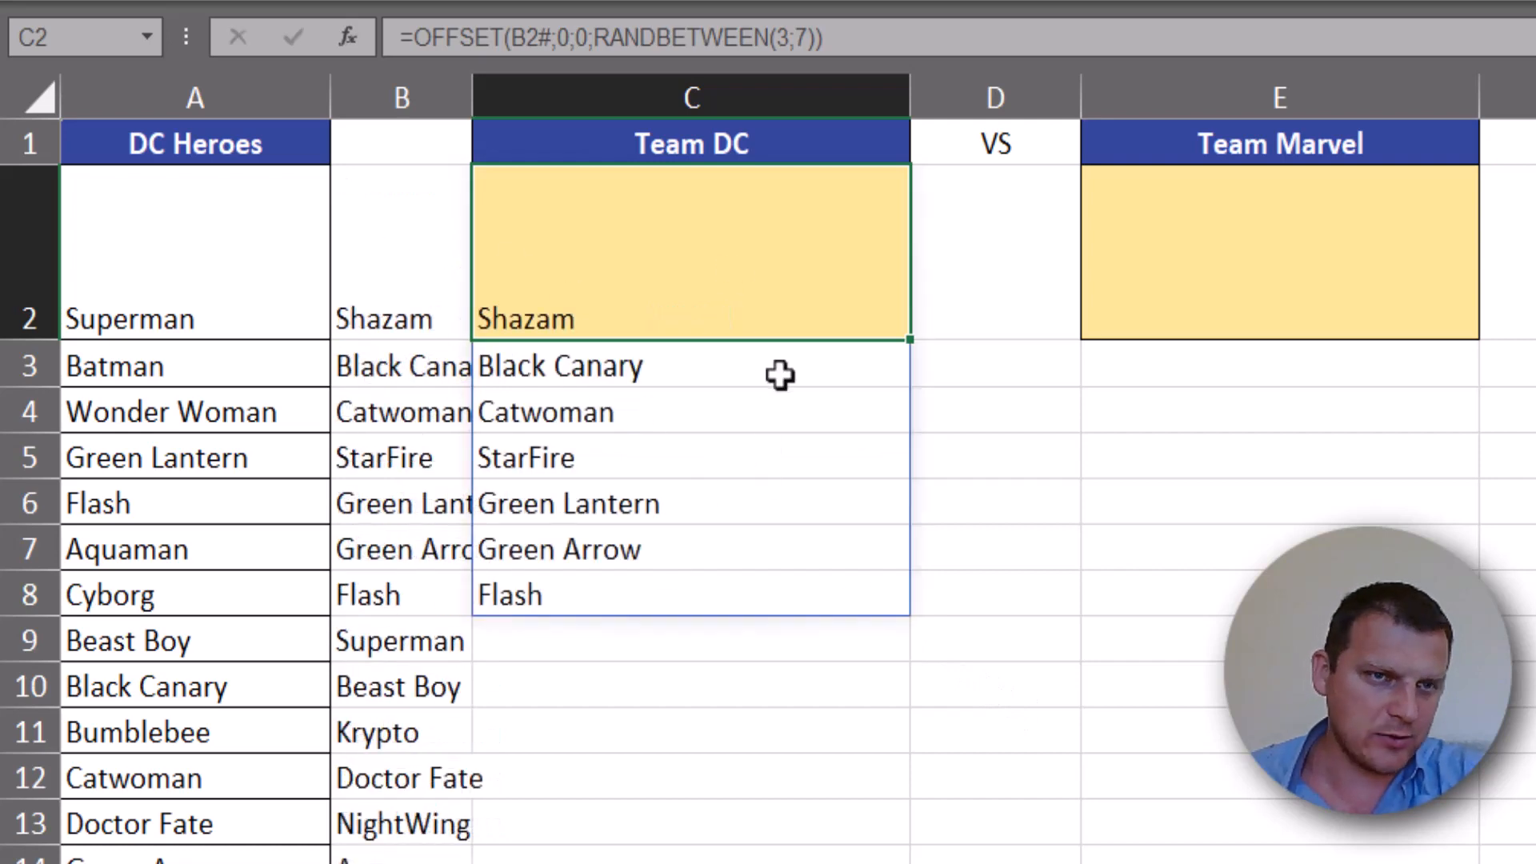
key(F9)
key(F9)
key(F9)
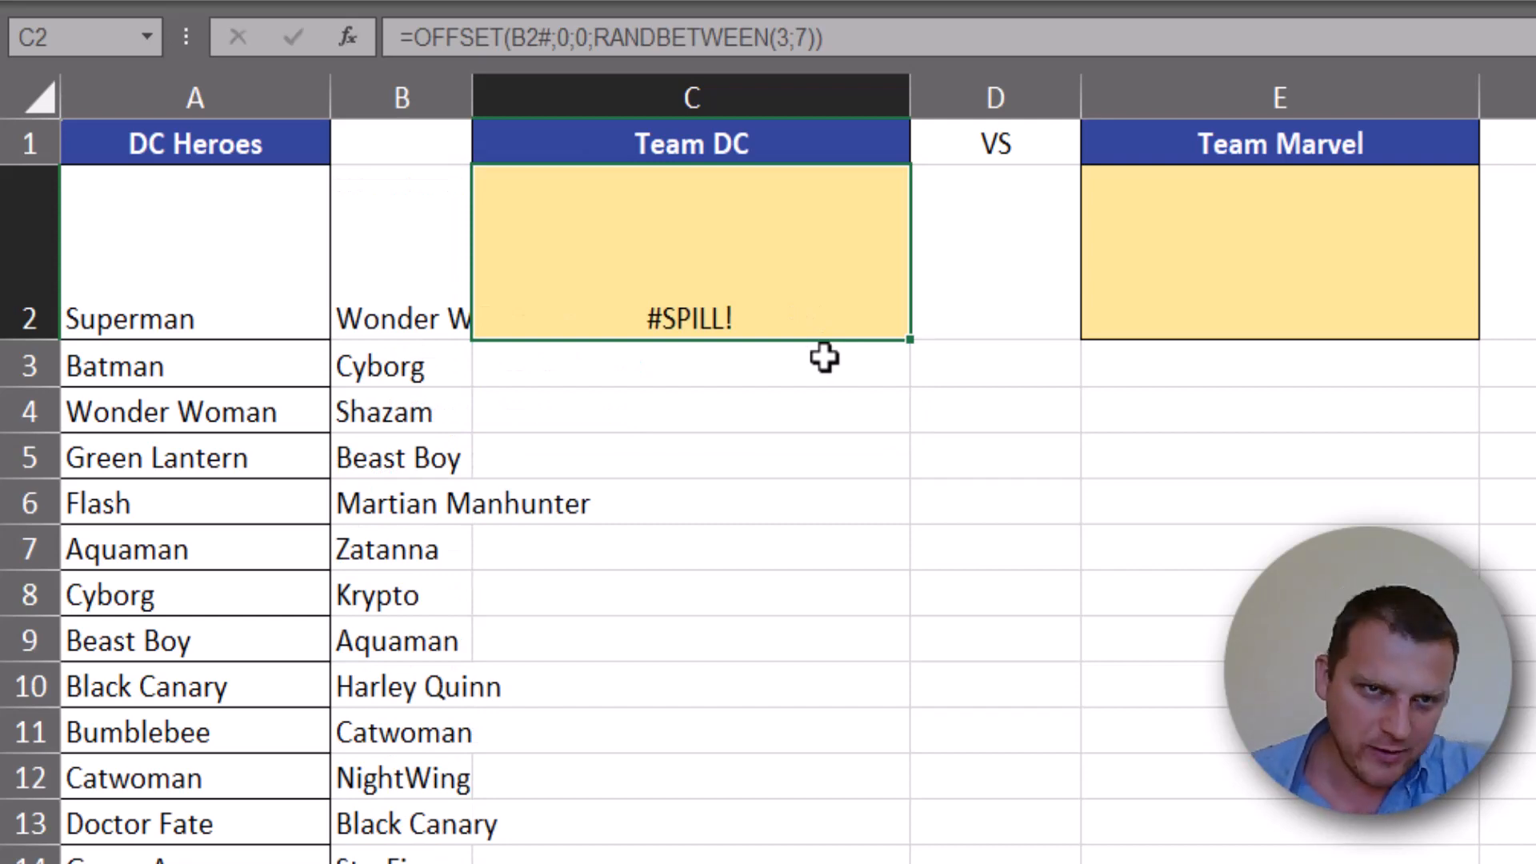
- Wrap the OFFSET formula in C2 in a TEXTJOIN function with ", " as the delimiter
key(F2)
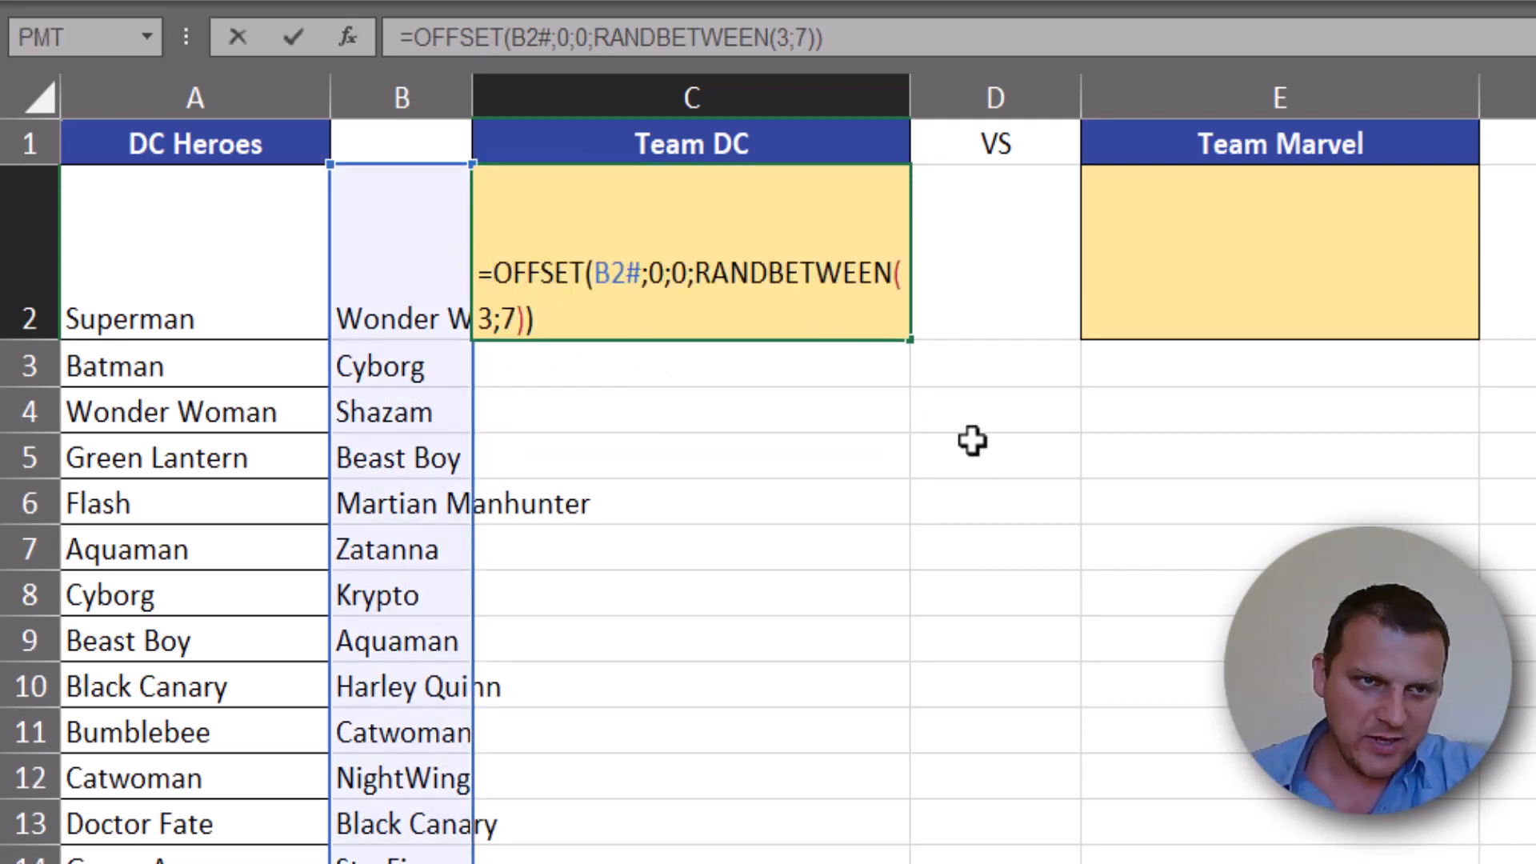
key(Home)
key(Right)
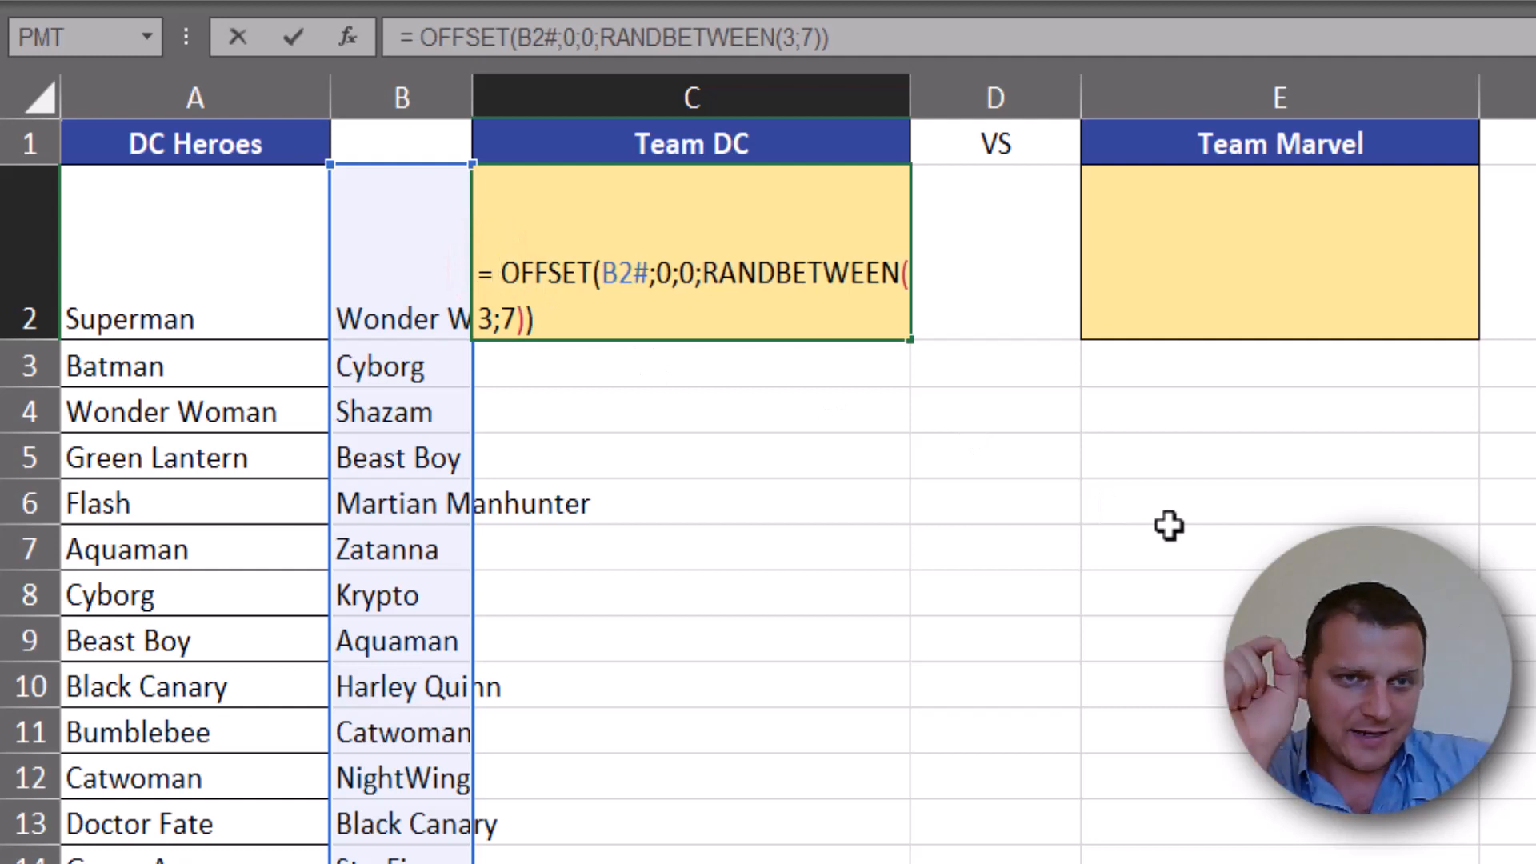
text(tex)
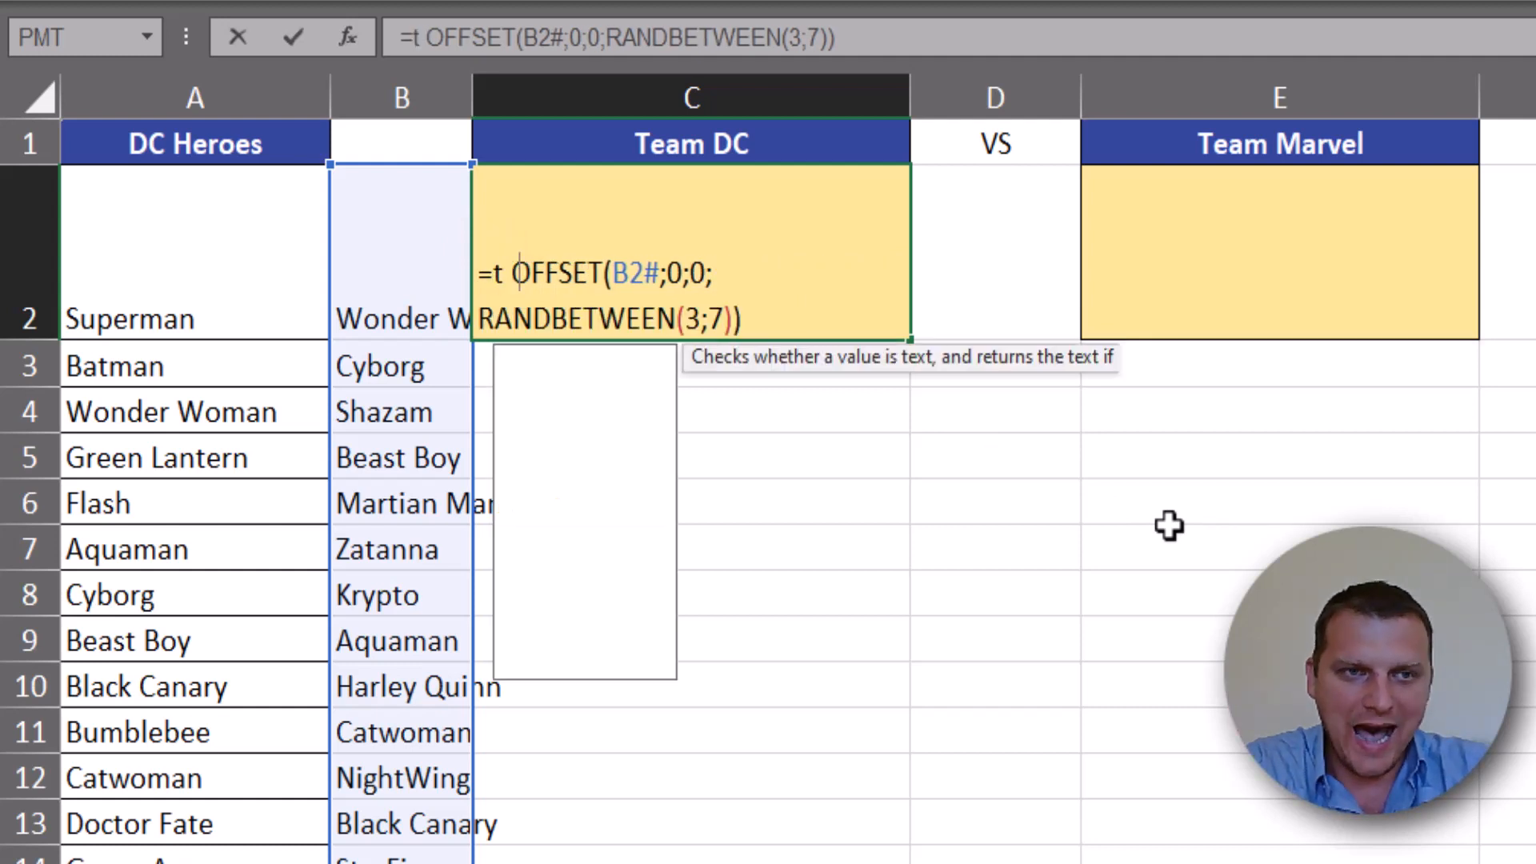
text(tj)
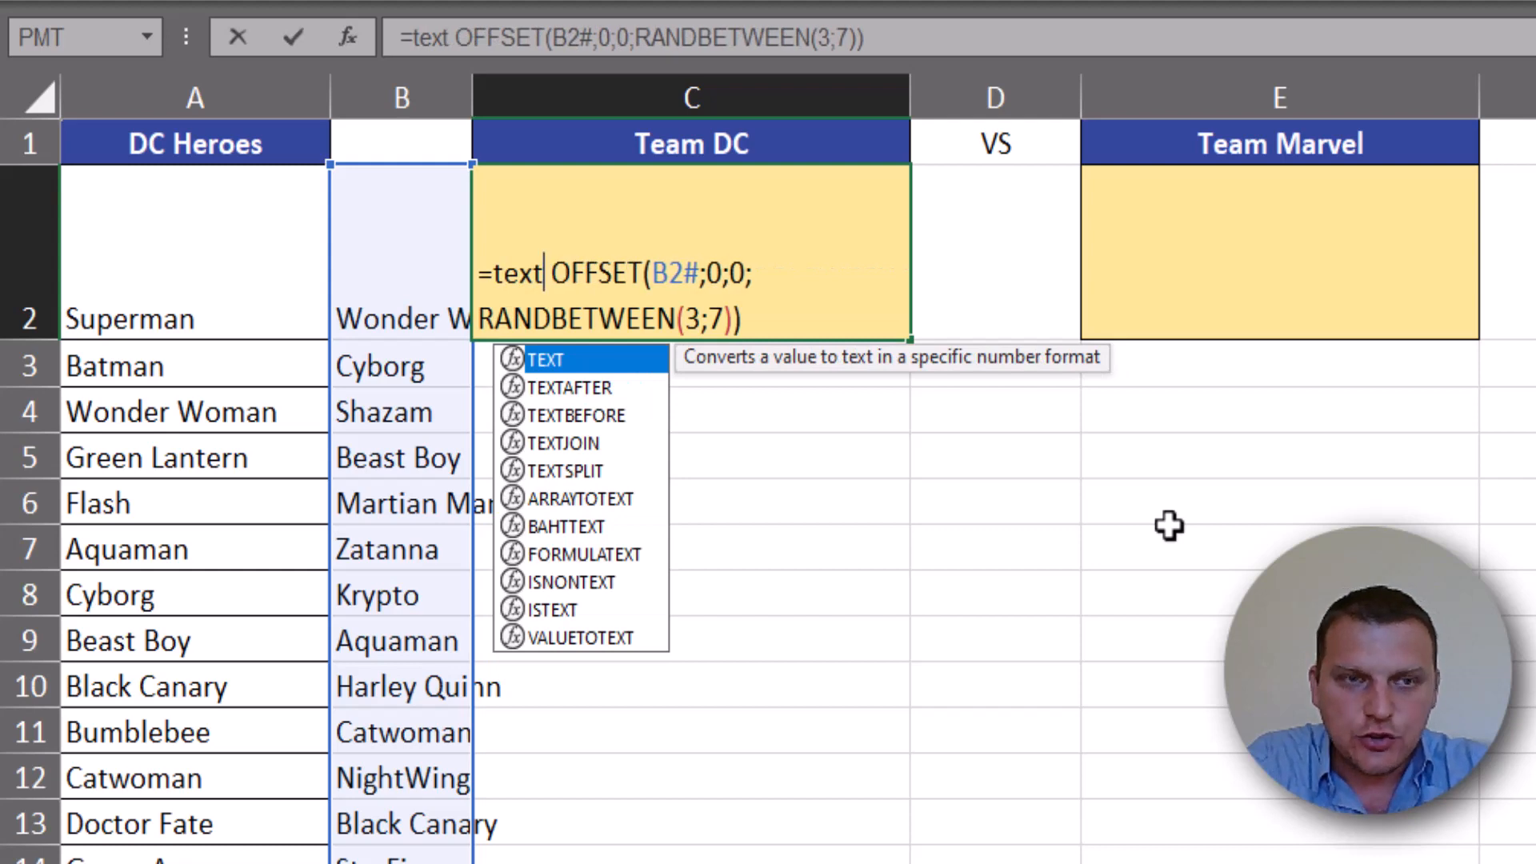
key(Tab)
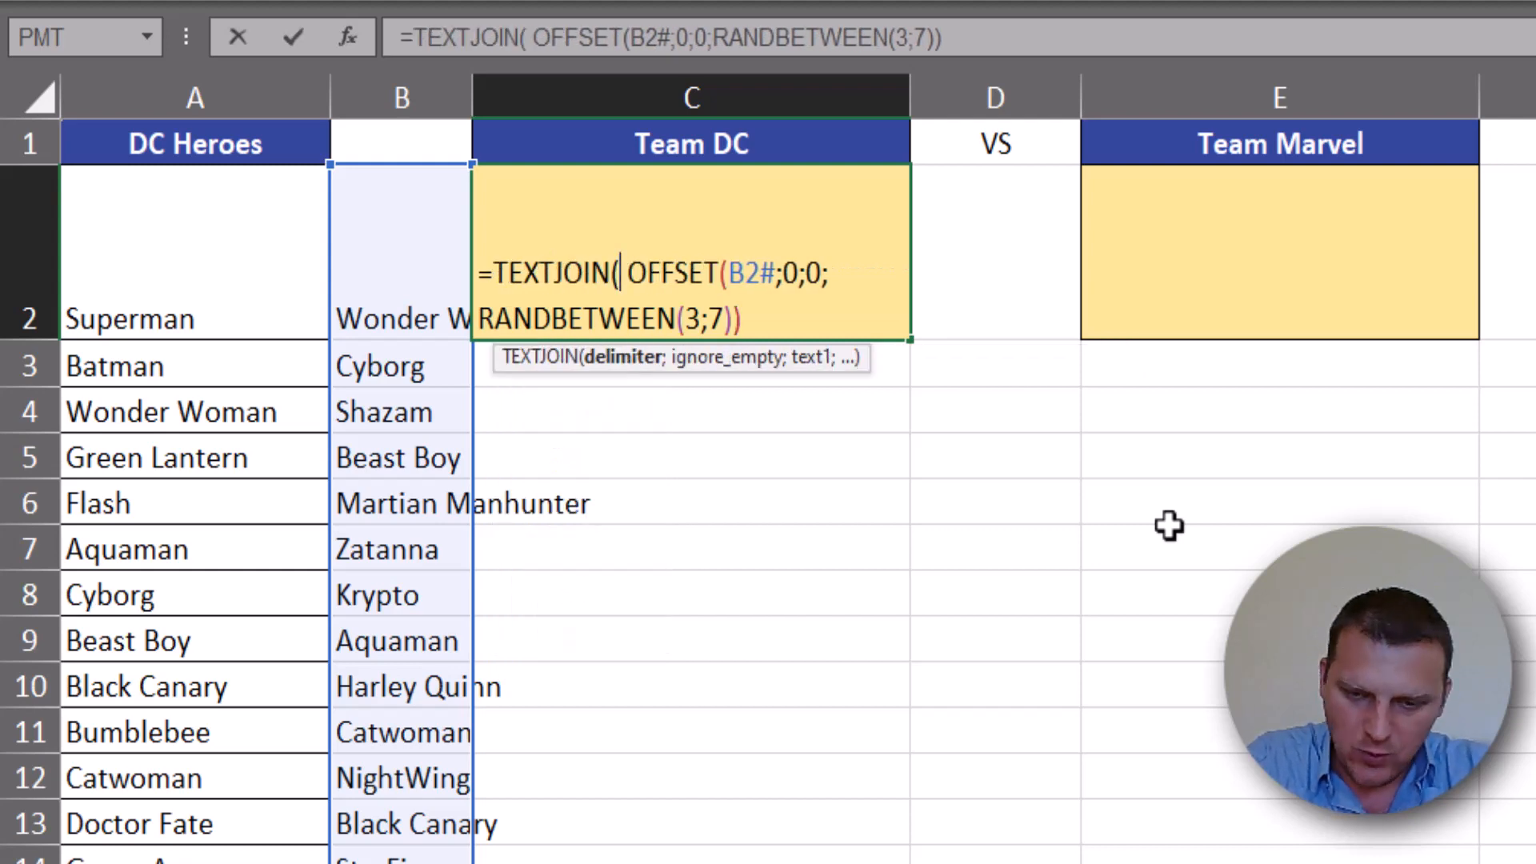
text(", ")
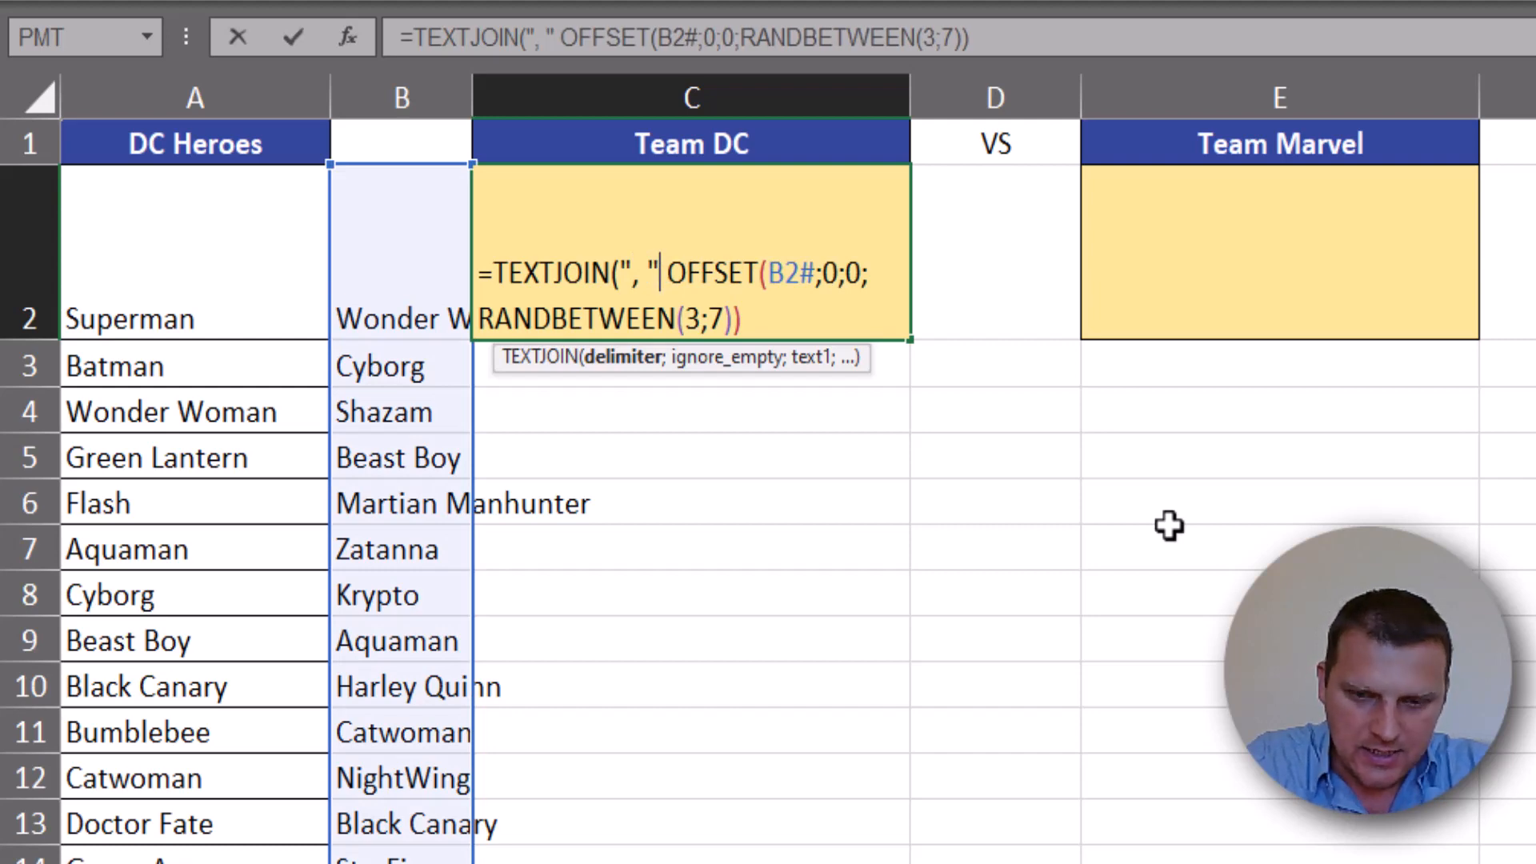
text(;)
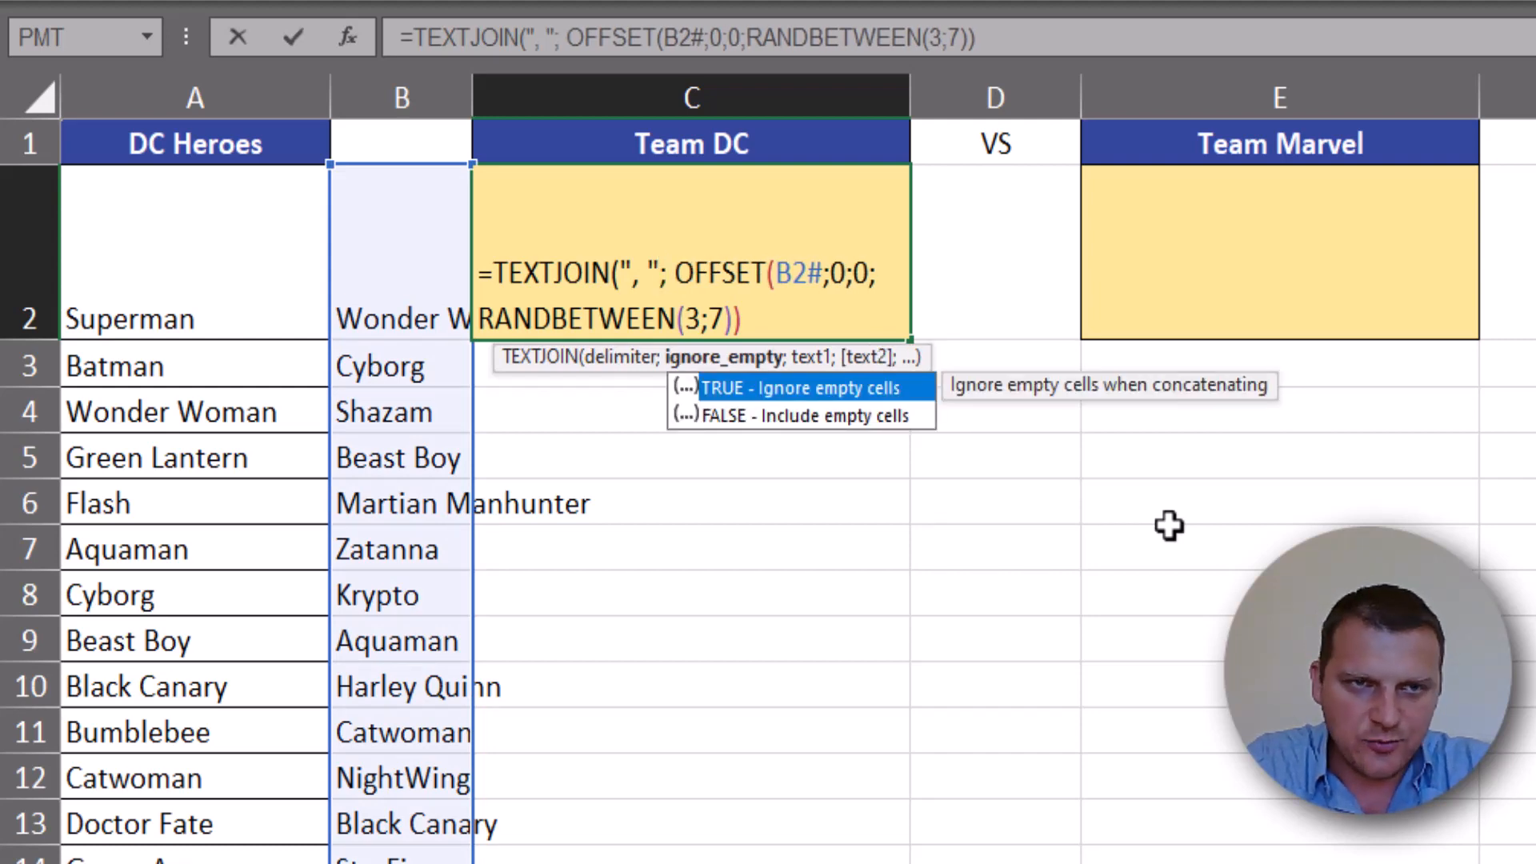
text(;)
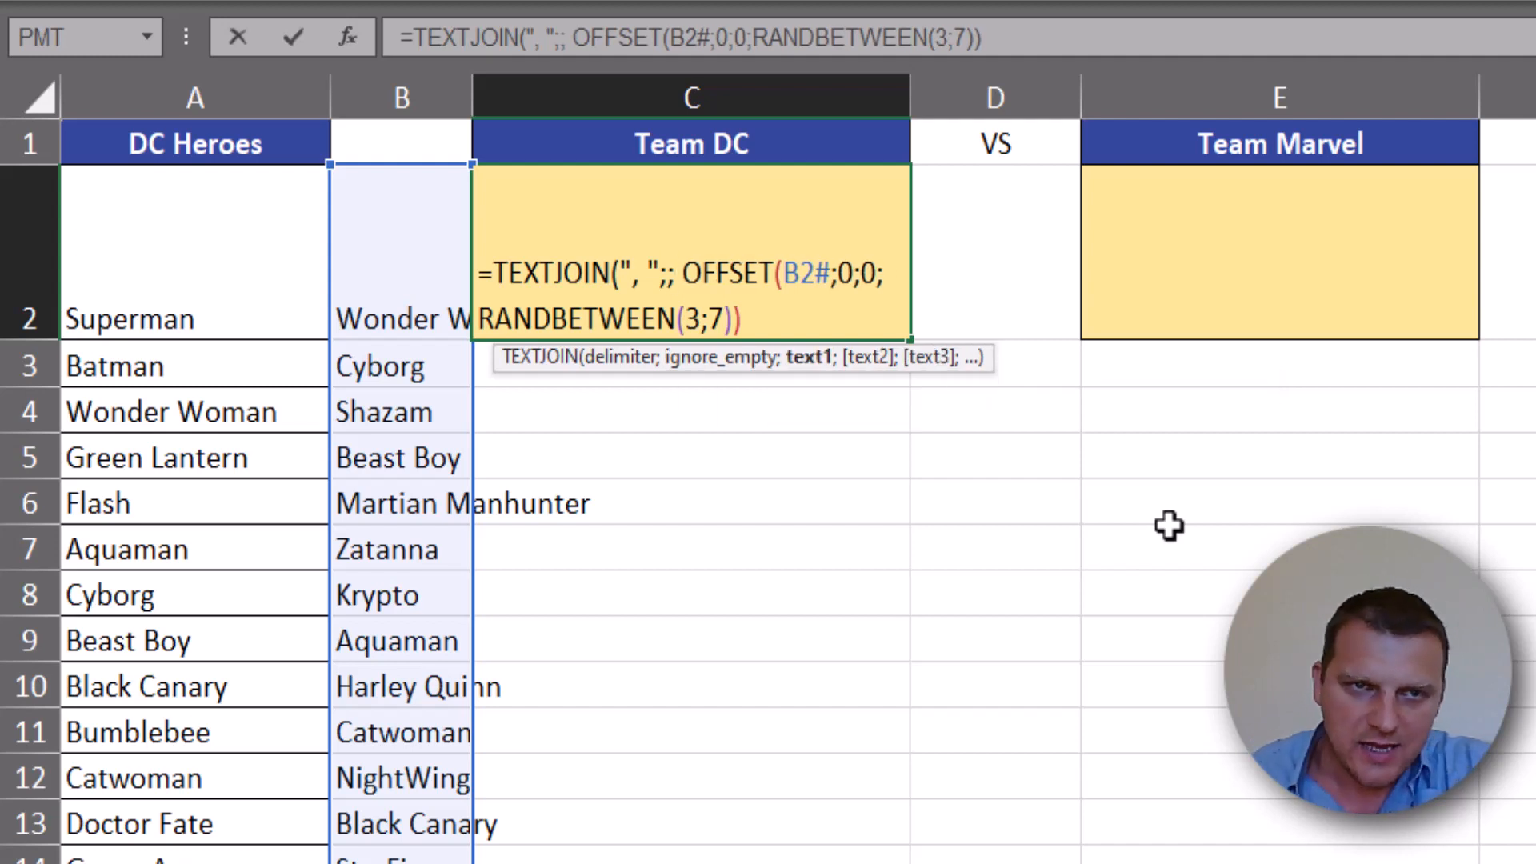
- Leave TEXTJOIN's ignore_empty argument blank and complete C2 as =TEXTJOIN(", ";; OFFSET(B2#;0;0;RANDBETWEEN(3;7)))
click(783, 330)
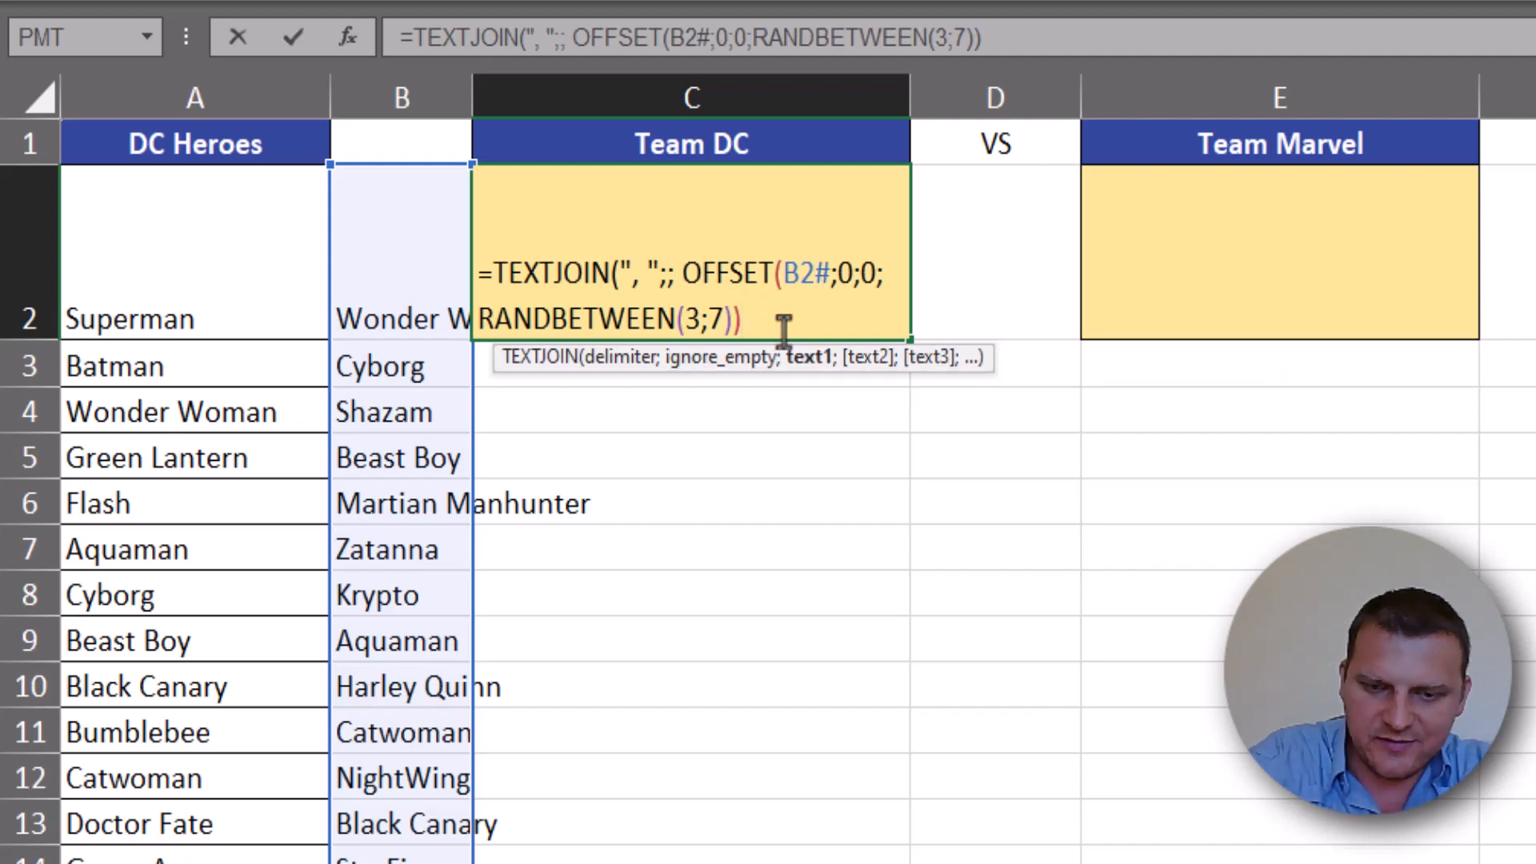
text())
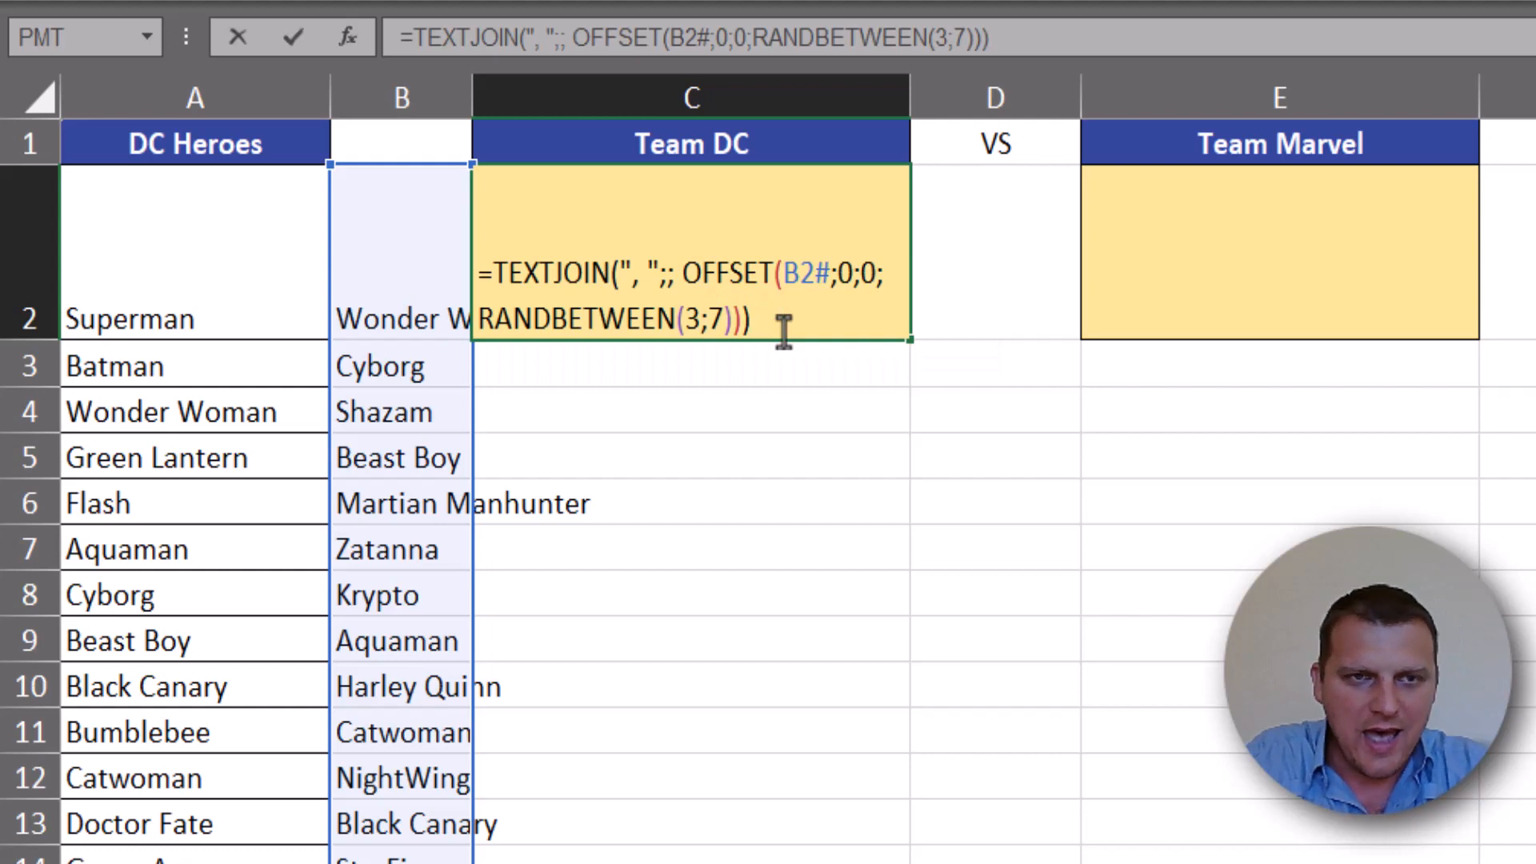
key(Return)
click(730, 274)
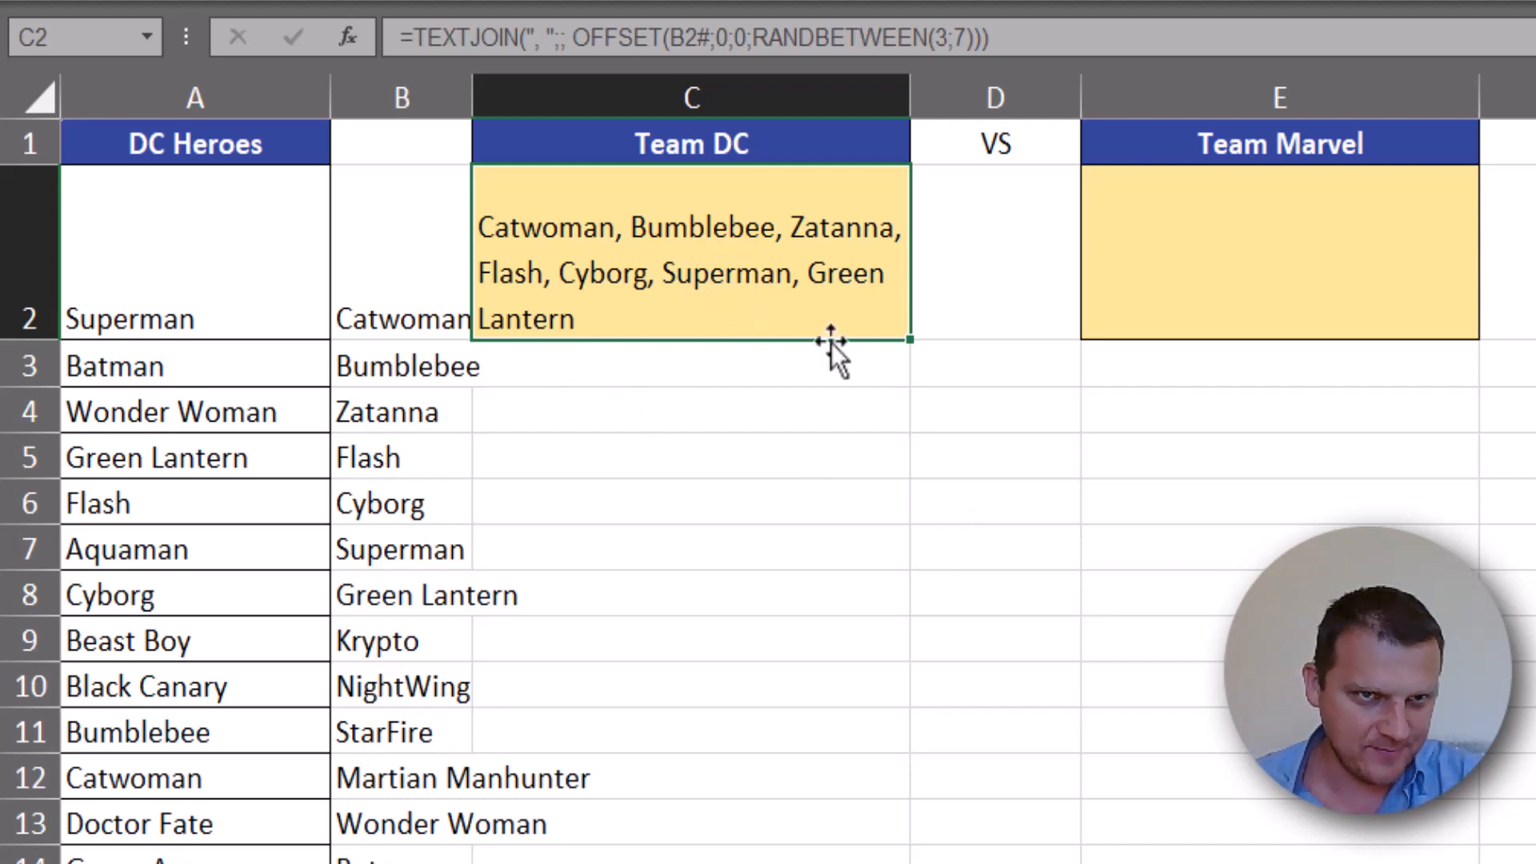
- Recalculate the sheet repeatedly to check the comma-separated random Team DC in C2
key(F9)
key(F9)
key(F9)
key(F9)
key(F9)
key(F9)
key(F9)
key(F9)
key(F9)
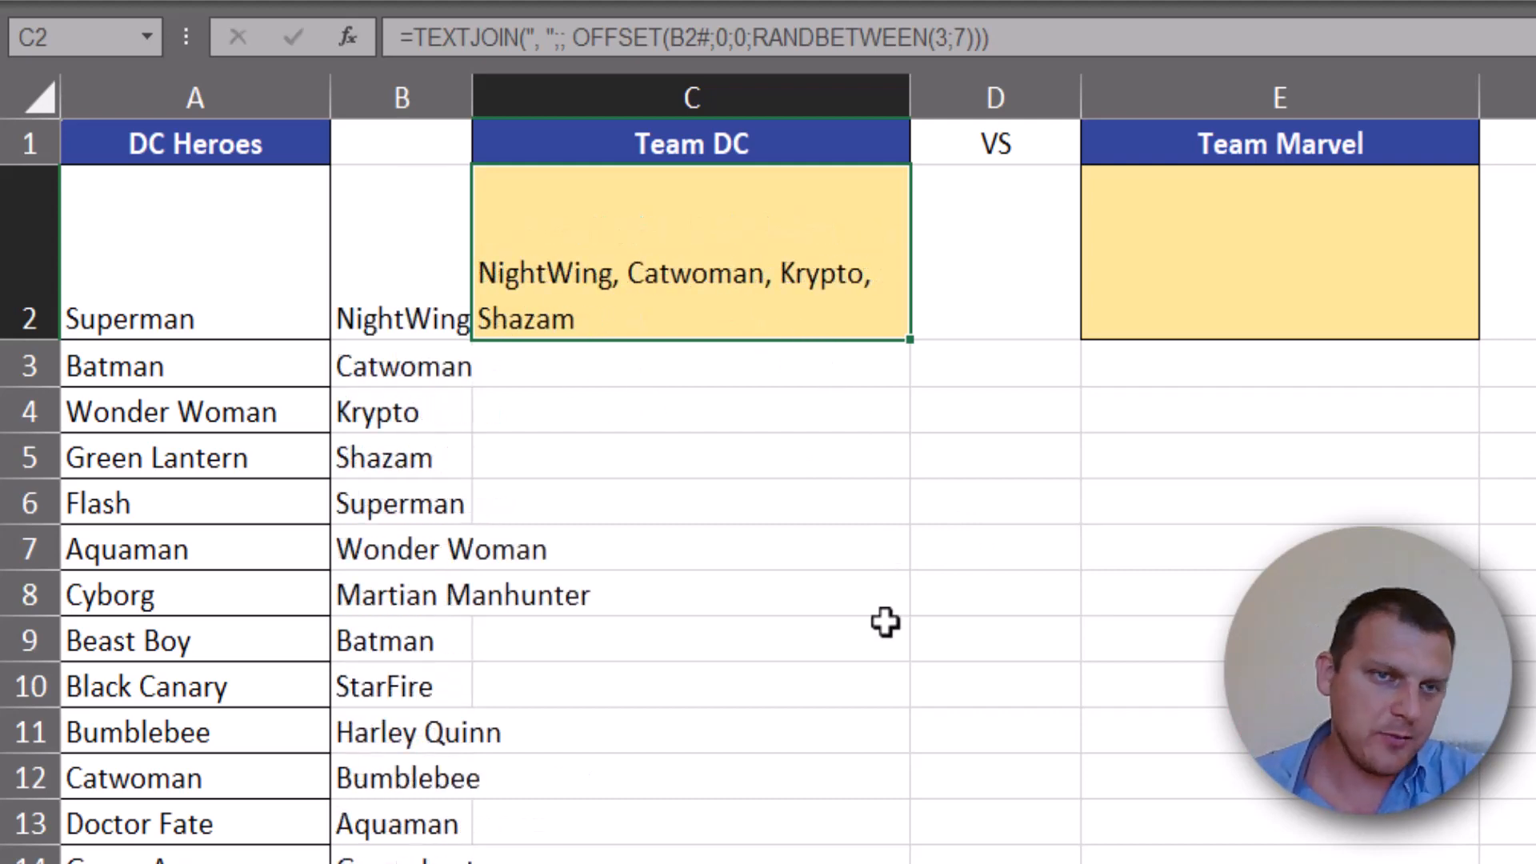
key(F9)
key(F9)
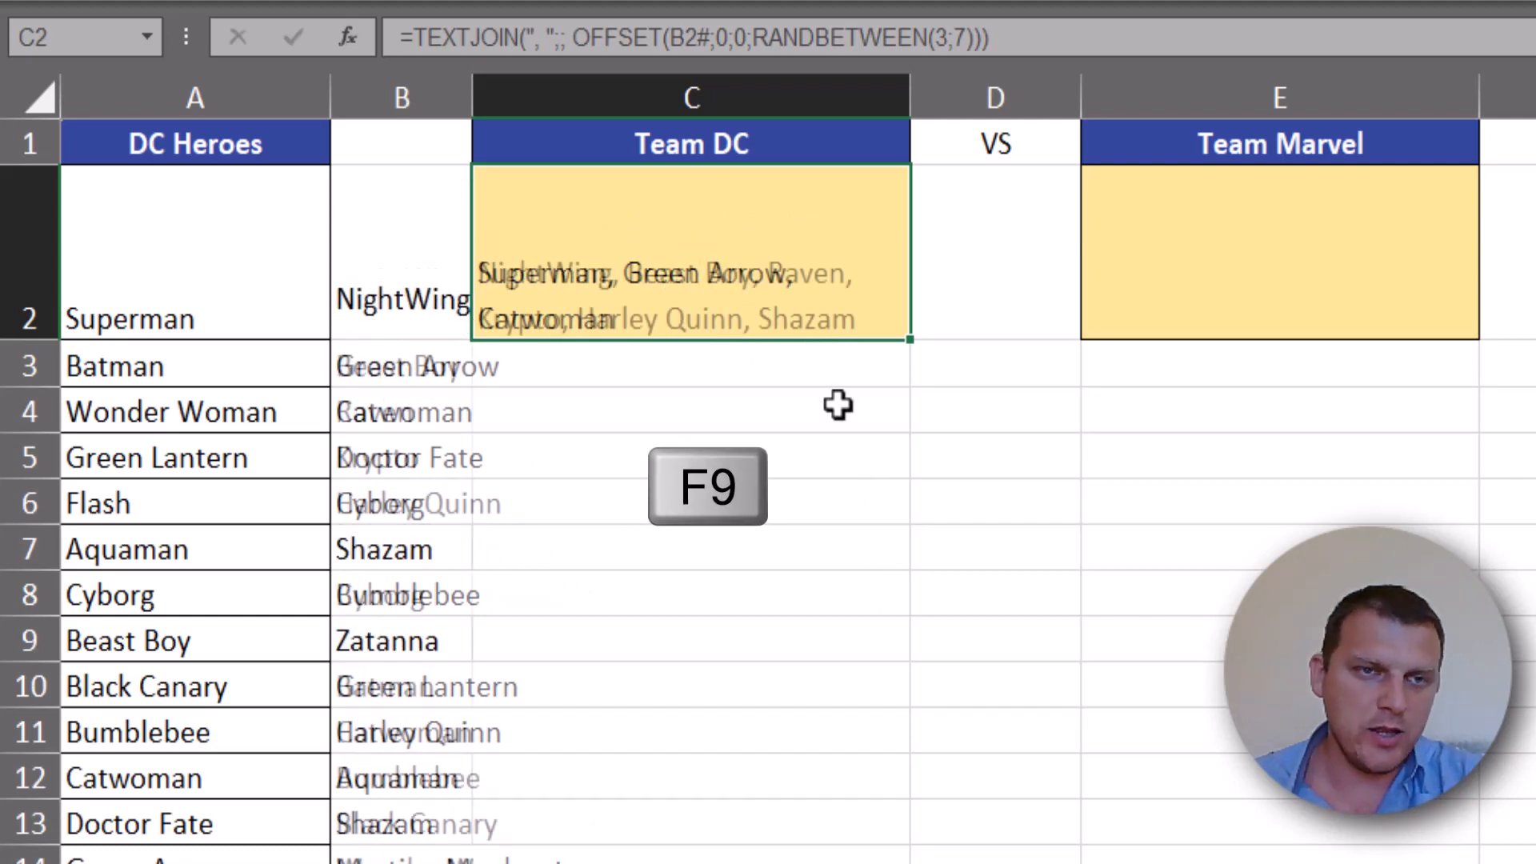
key(F9)
key(F9)
key(F9)
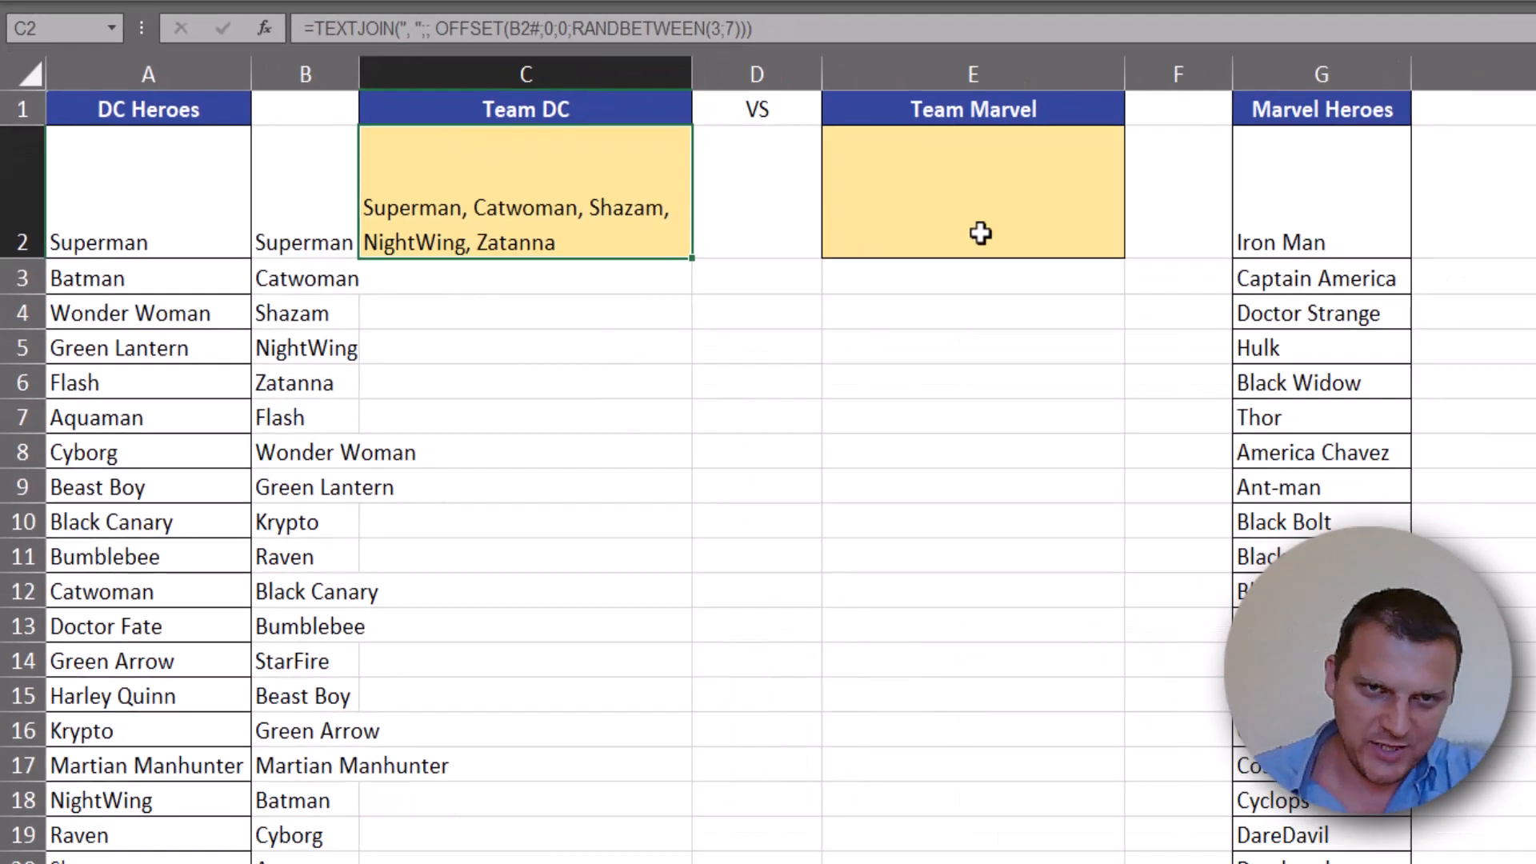
- Begin an INDEX formula in E2 under Team Marvel with the Marvel heroes range G2:G22 as the array
click(981, 233)
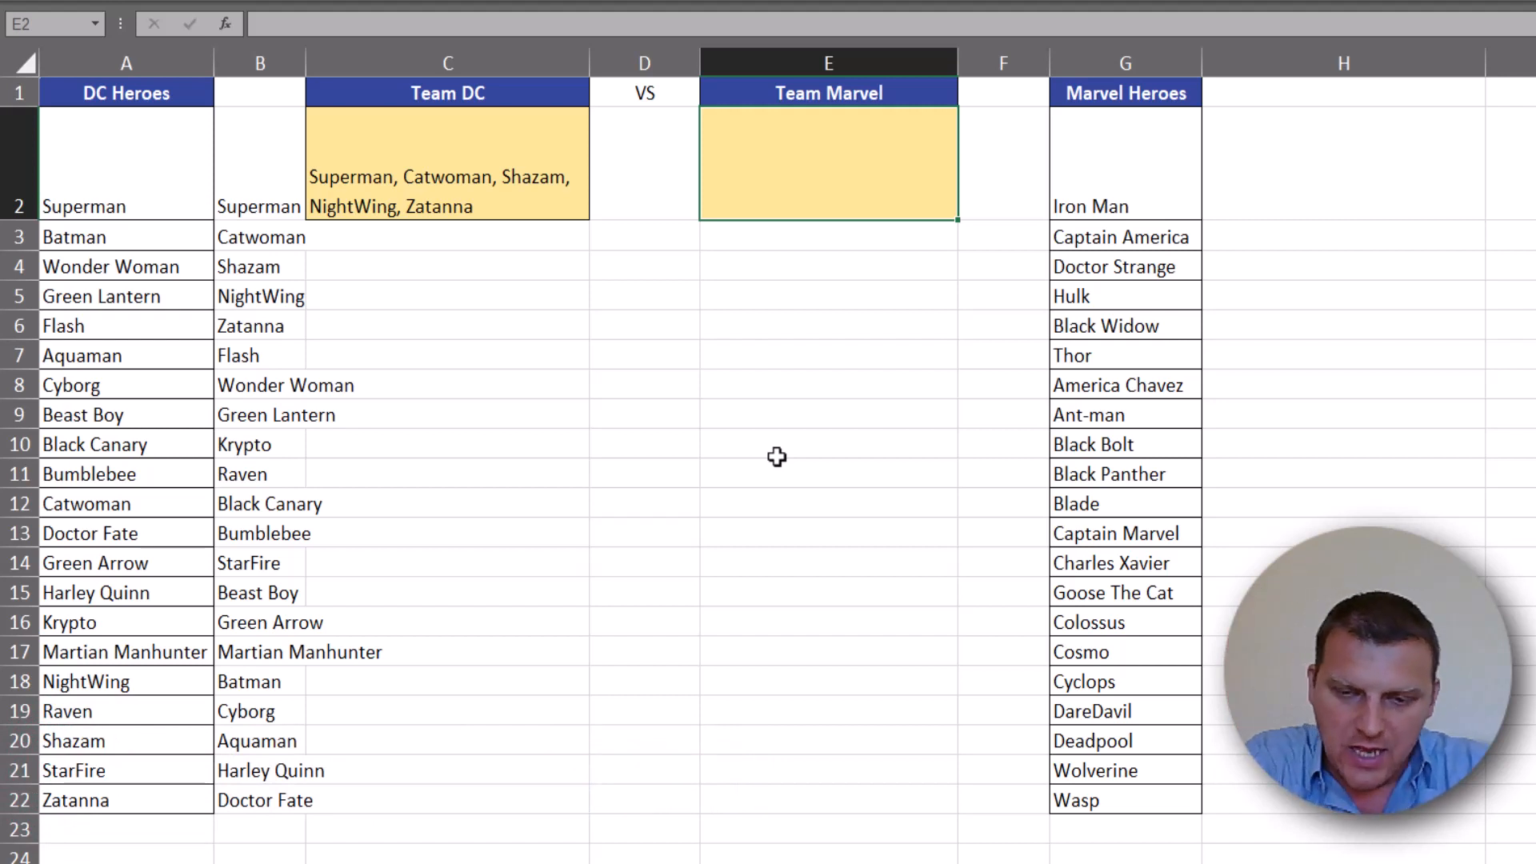
text(=ind)
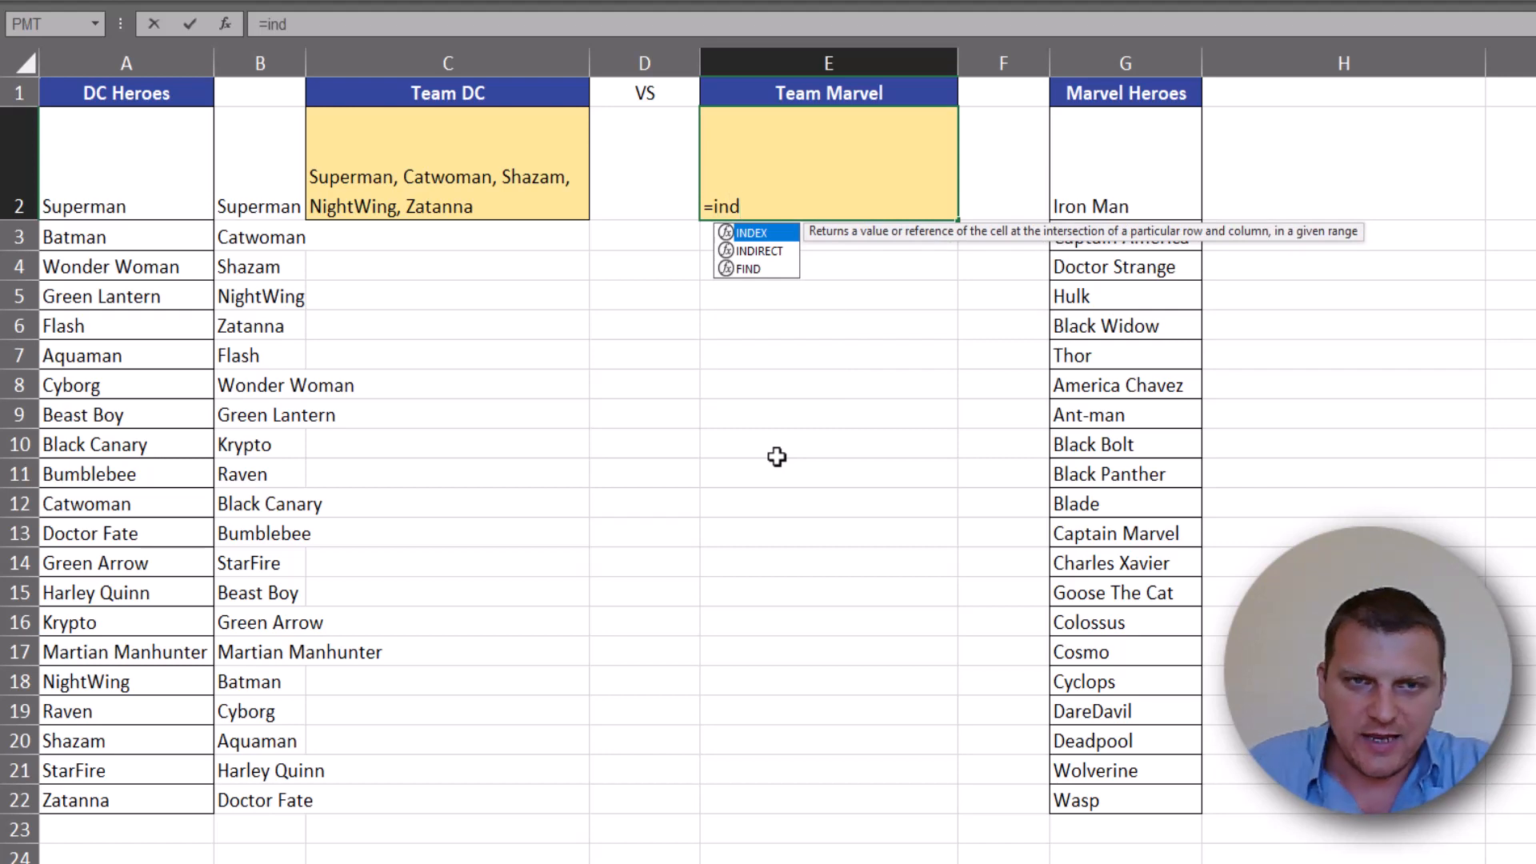
key(Tab)
drag(1131, 177, 1127, 797)
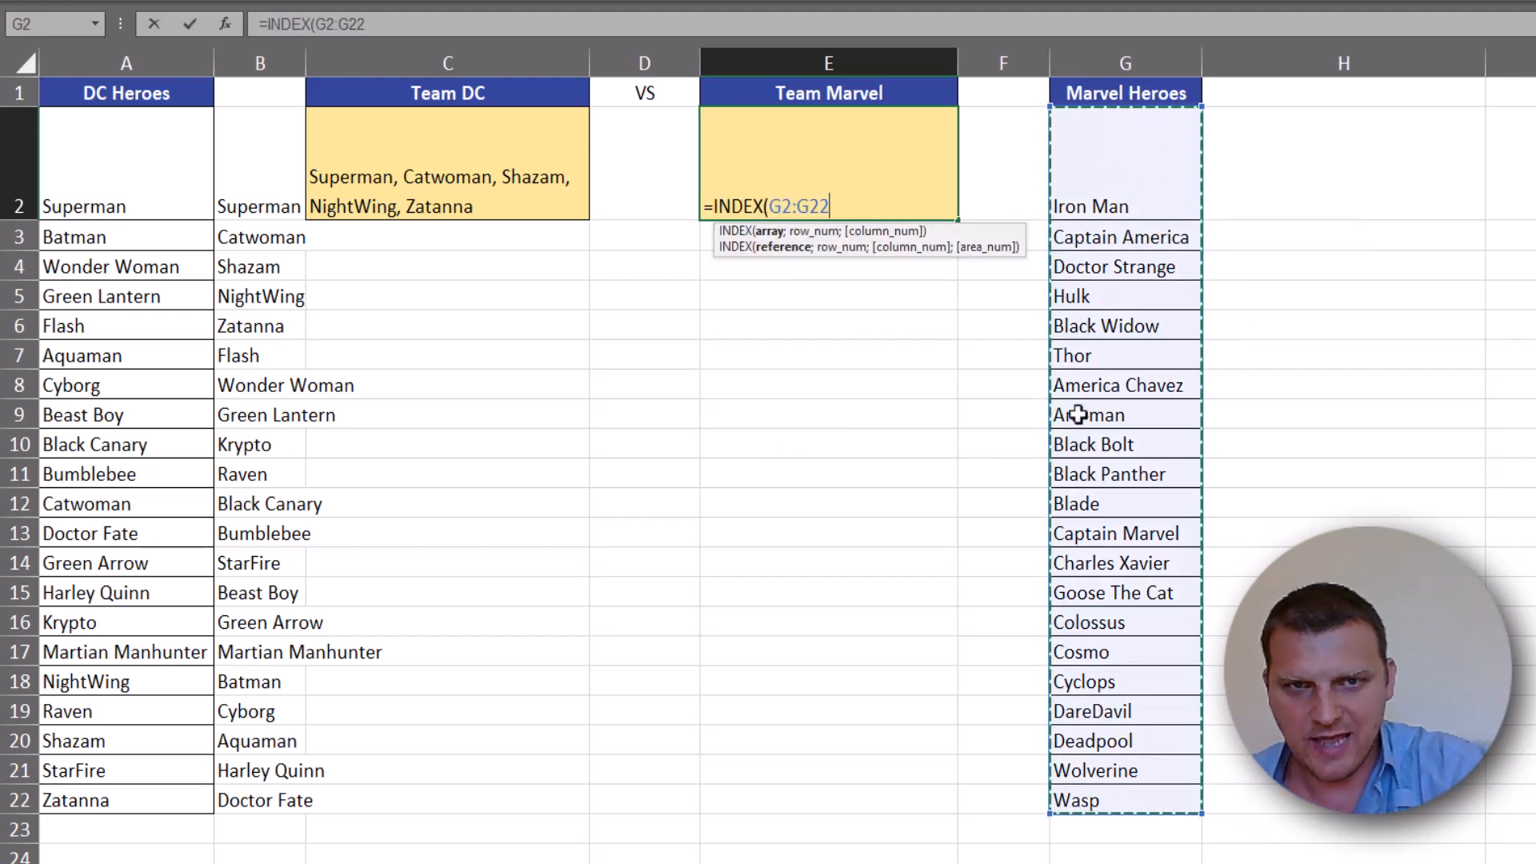
text(;)
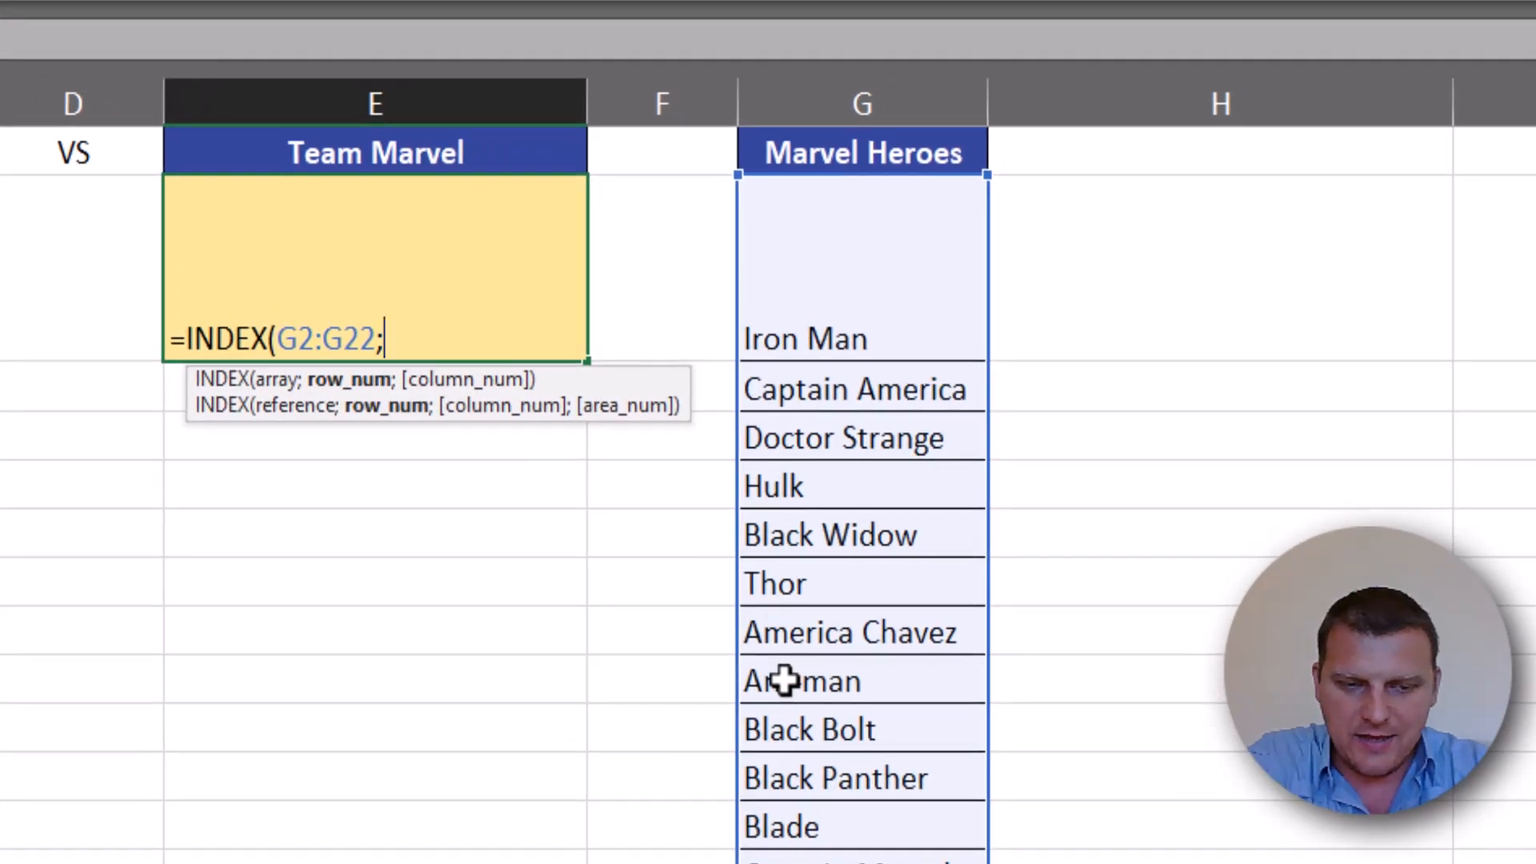
- Add RANDARRAY as the row number of the E2 INDEX formula, with 7 rows and 1 column
text(ran)
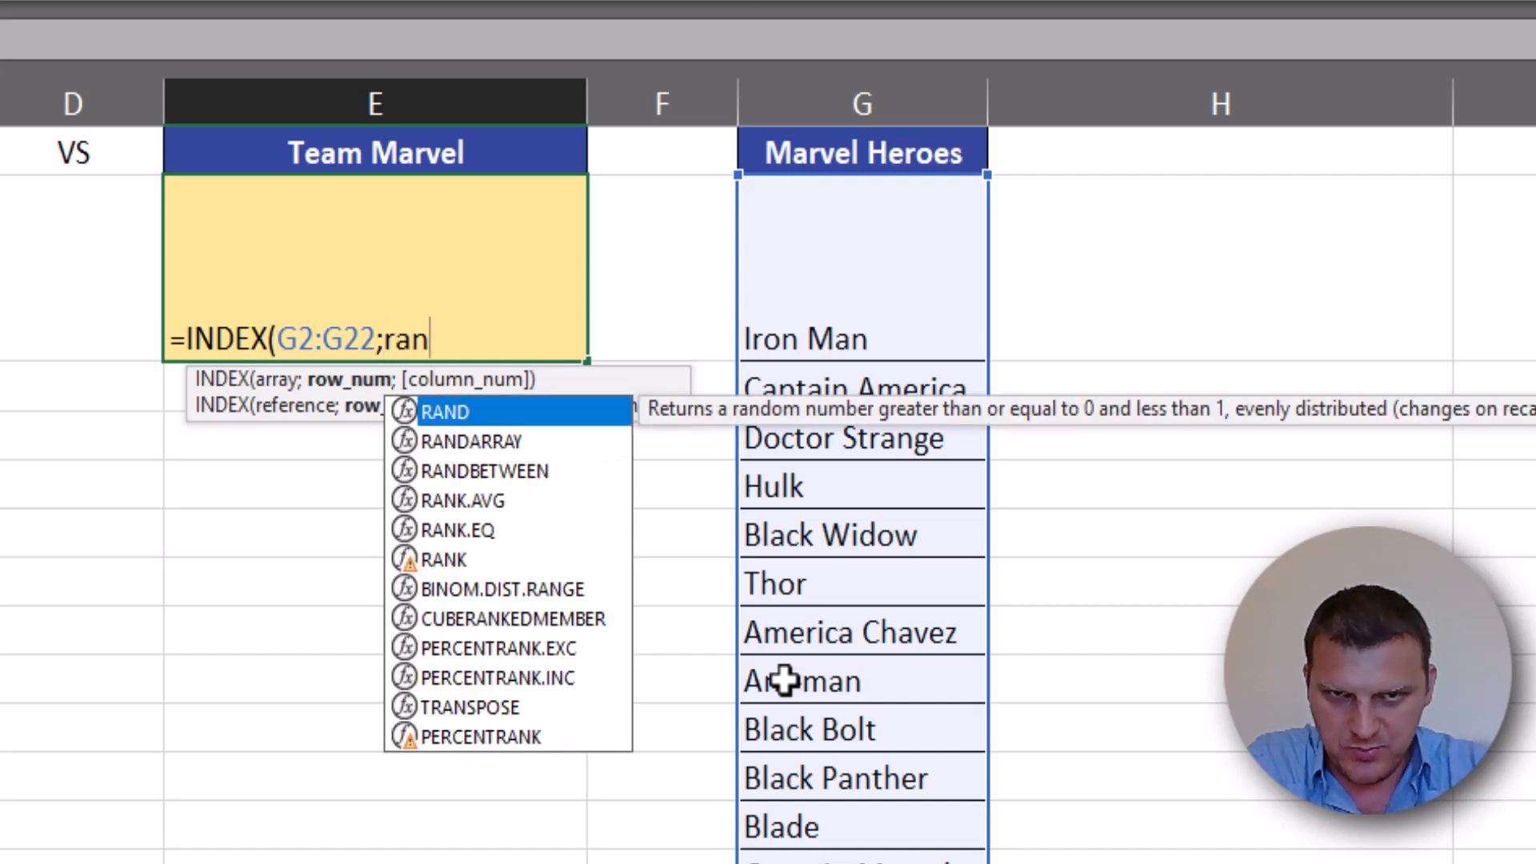
text(d)
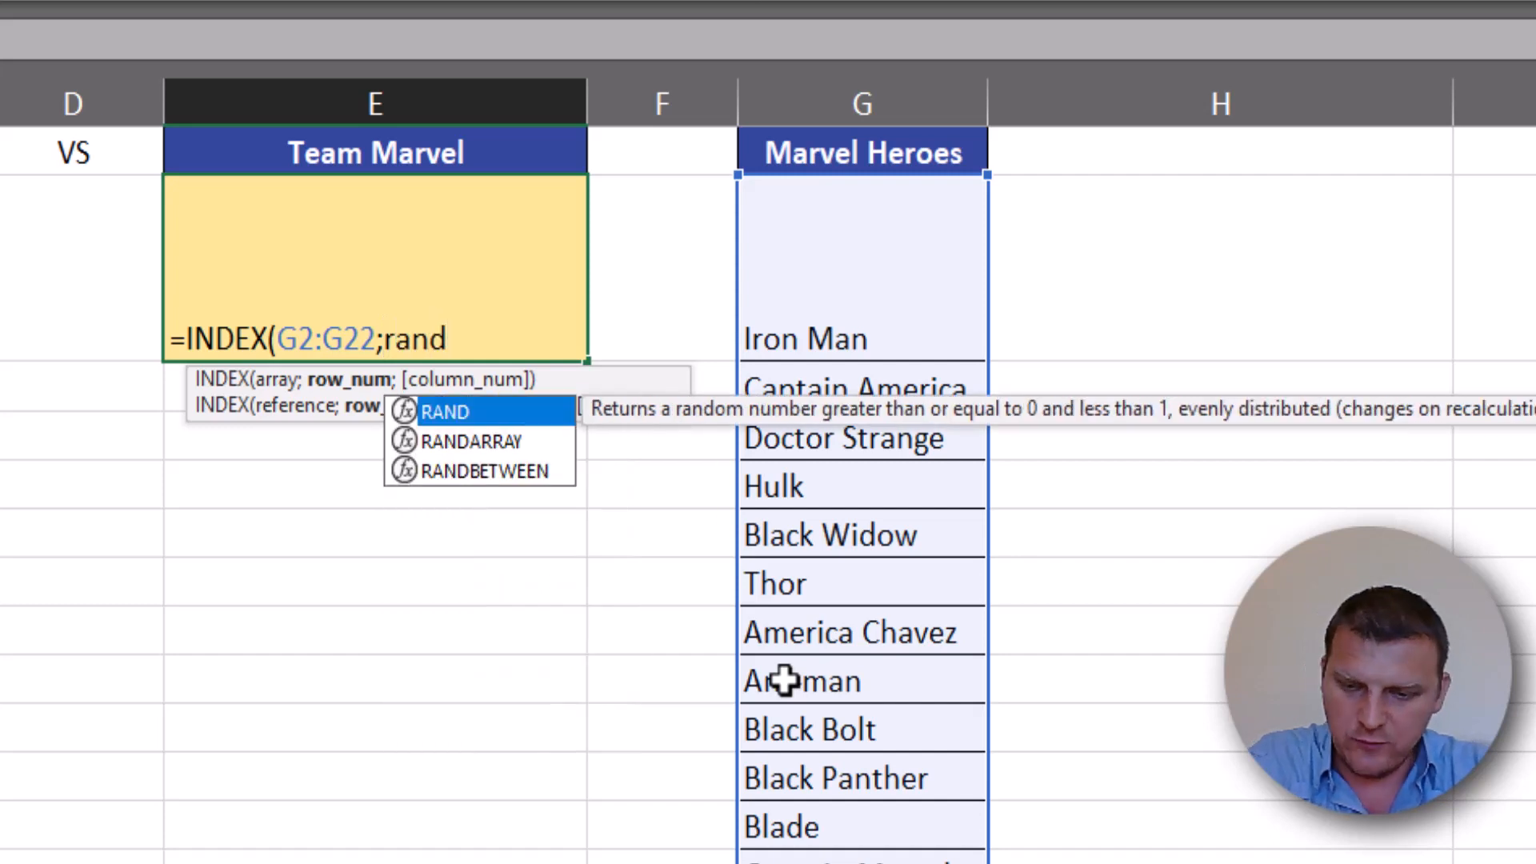
key(Down)
key(Tab)
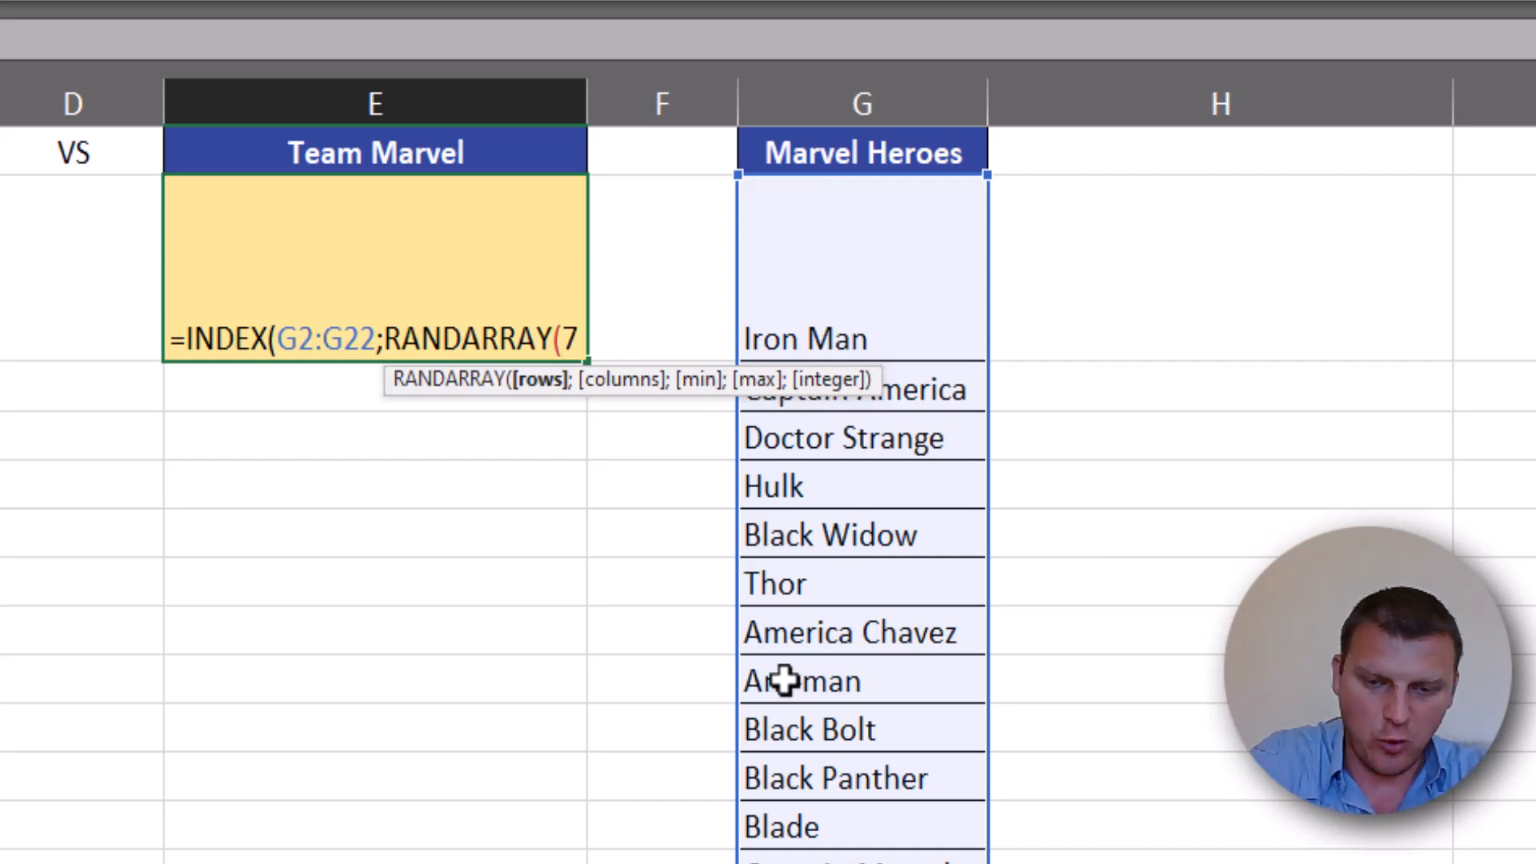
text(;1)
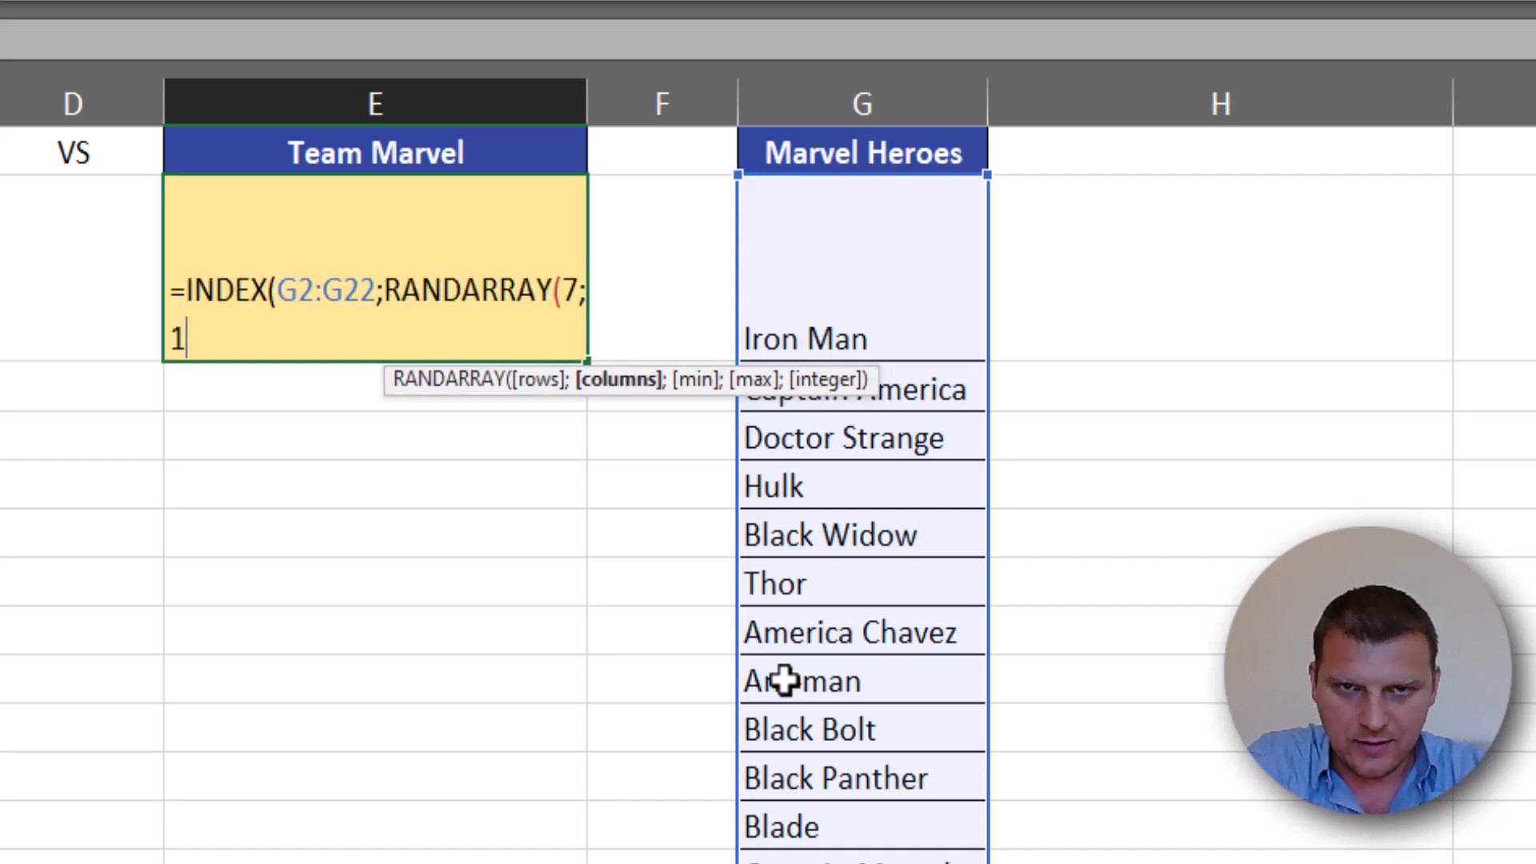
text(;)
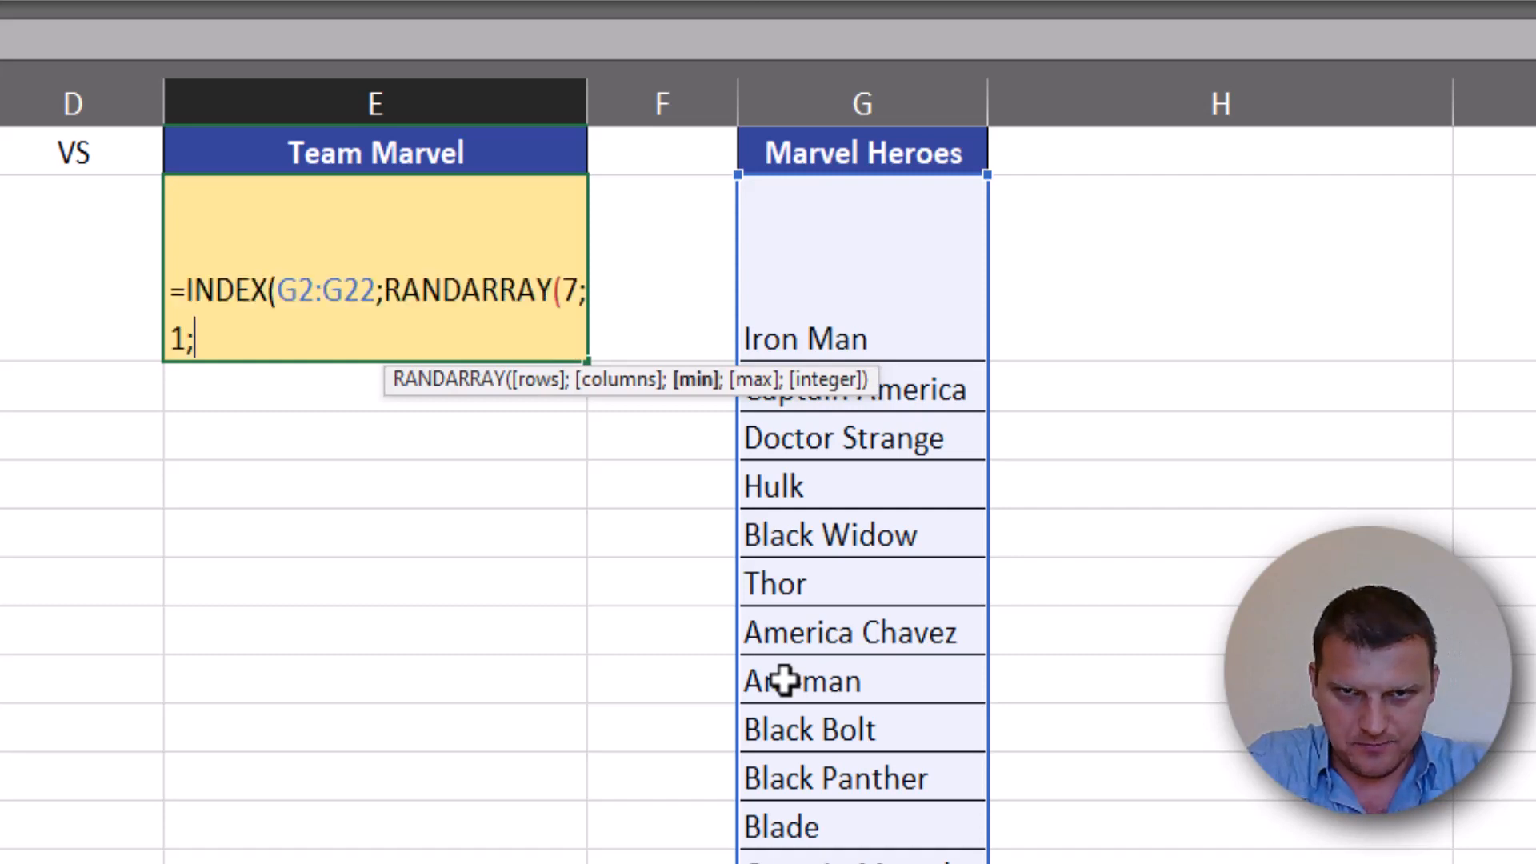
text(1;21)
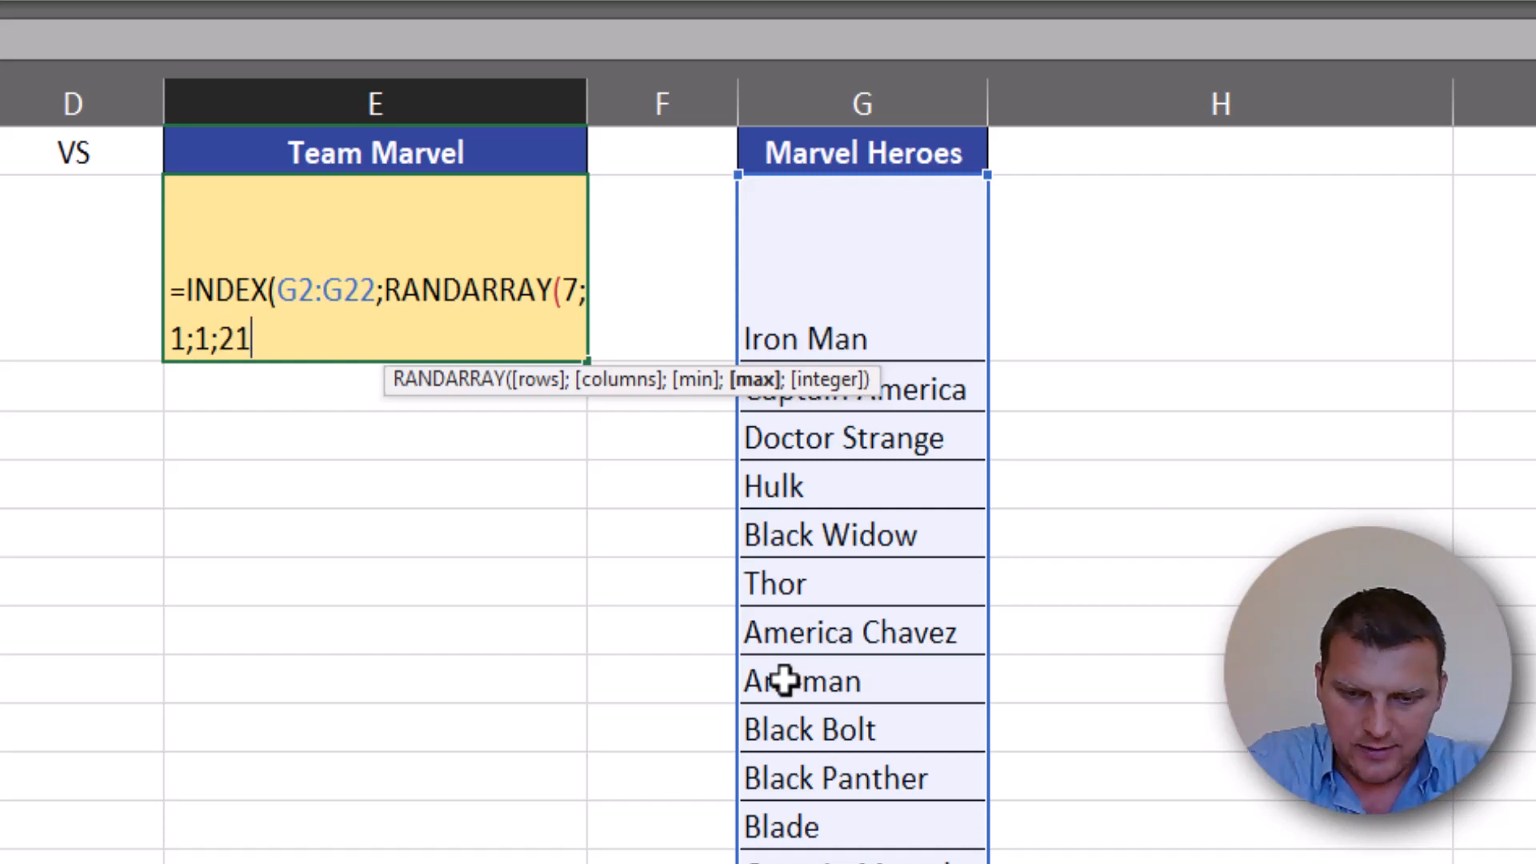
text(;)
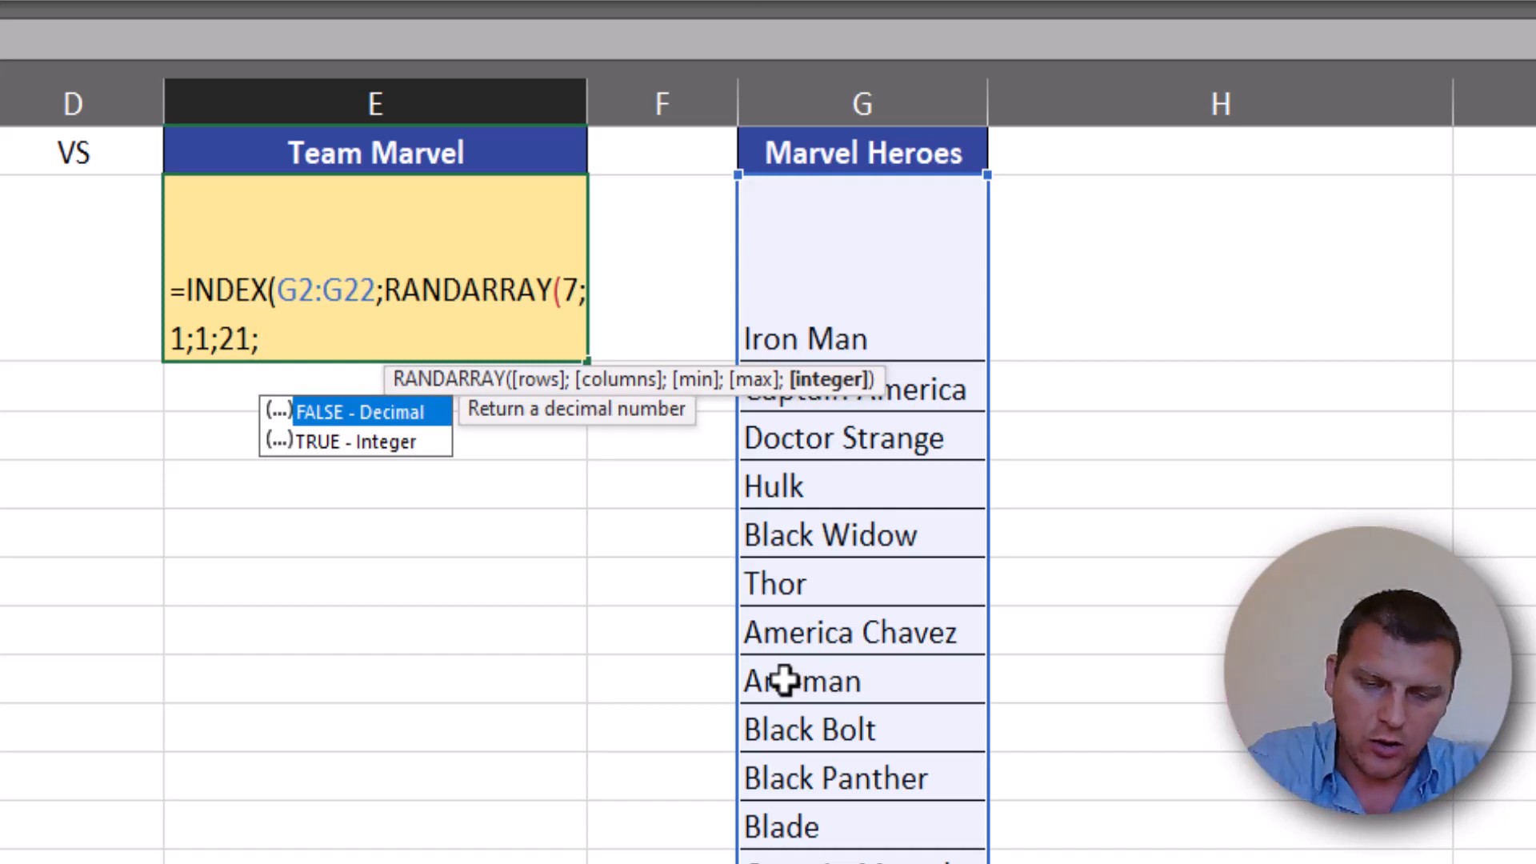
- Set RANDARRAY's minimum to 1, maximum to 21 and integer argument to 1, completing E2 as =INDEX(G2:G22;RANDARRAY(7;1;1;21;1))
key(Down)
text(1)
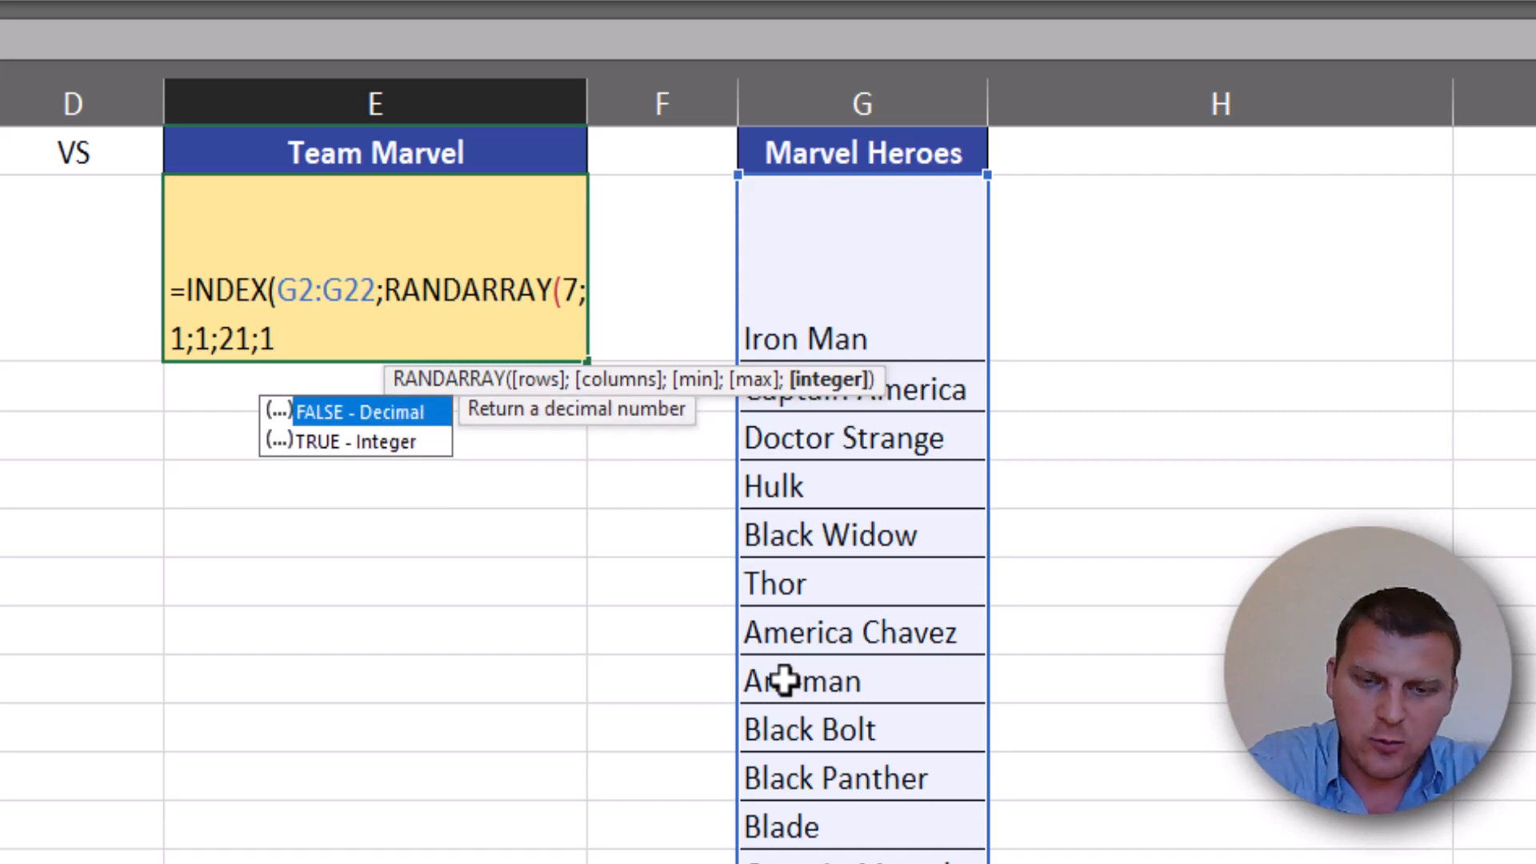
text())
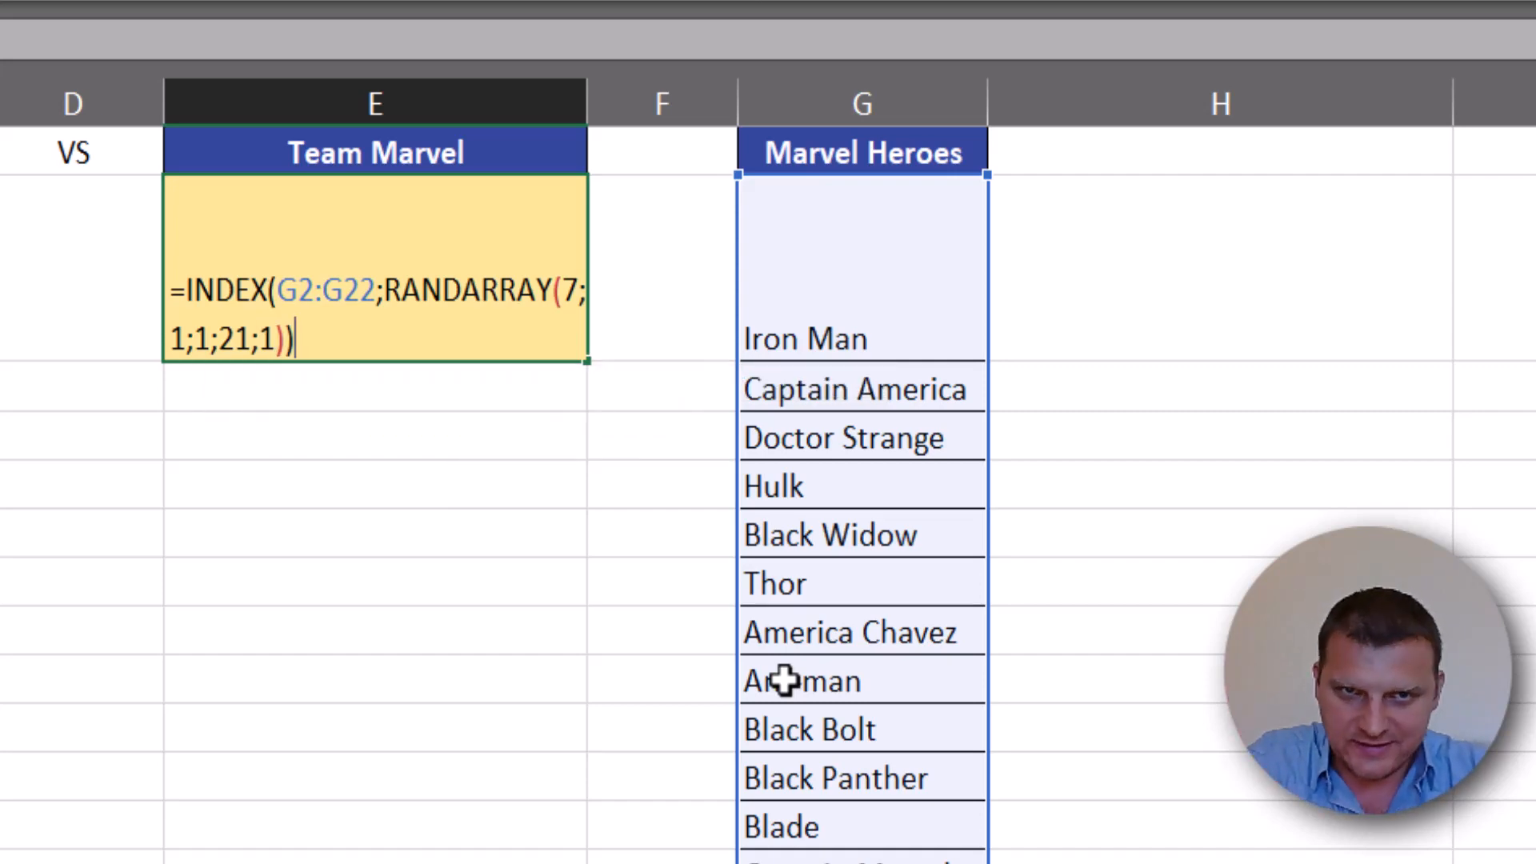
key(ctrl+Return)
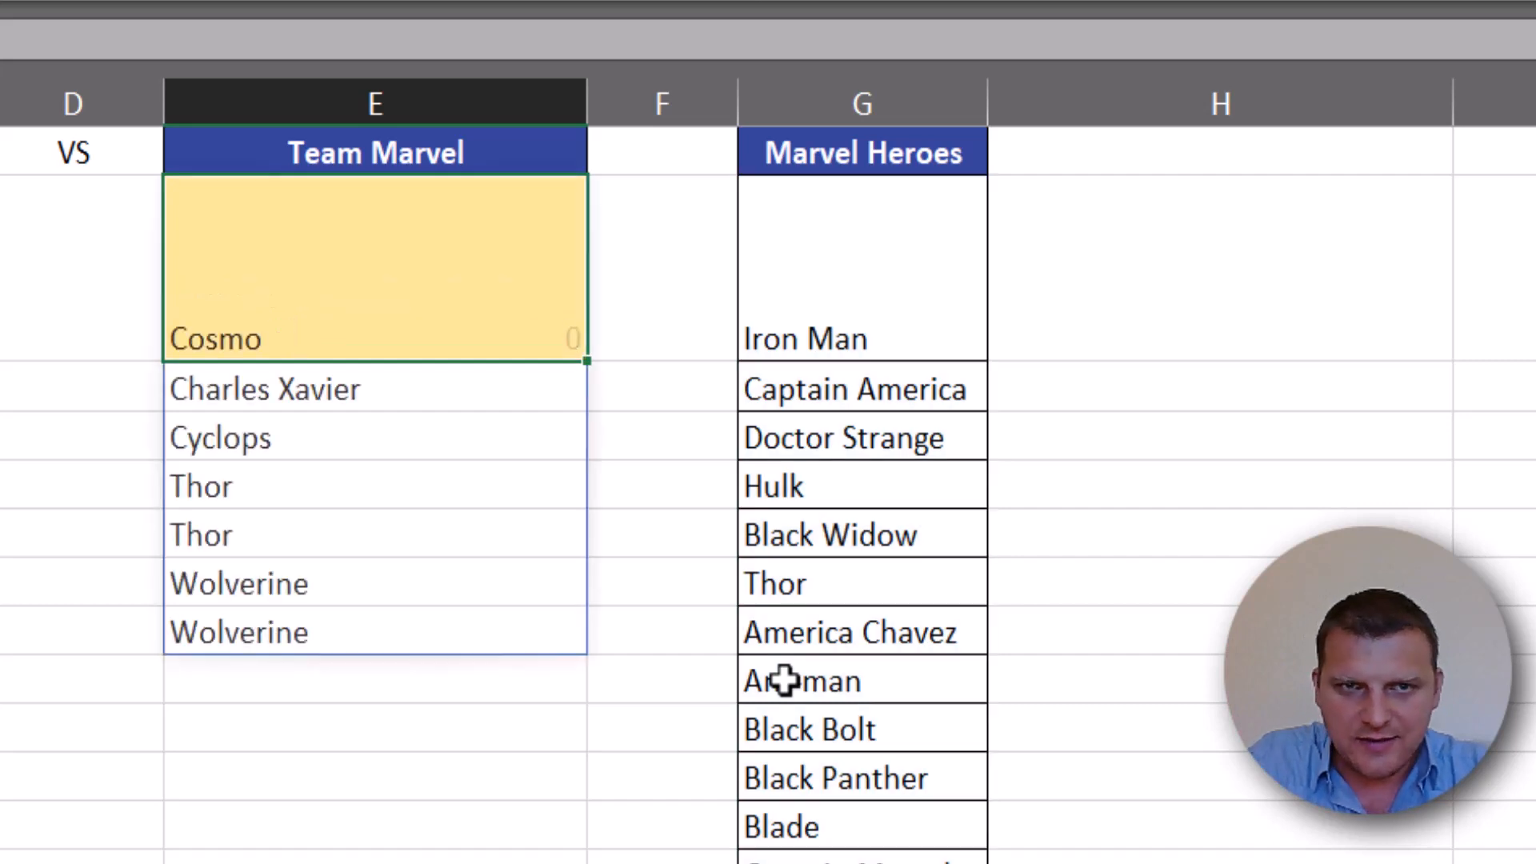
- Recalculate the sheet repeatedly to examine the Marvel heroes spilled from E2 for repeated names
key(F9)
key(F9)
key(F9)
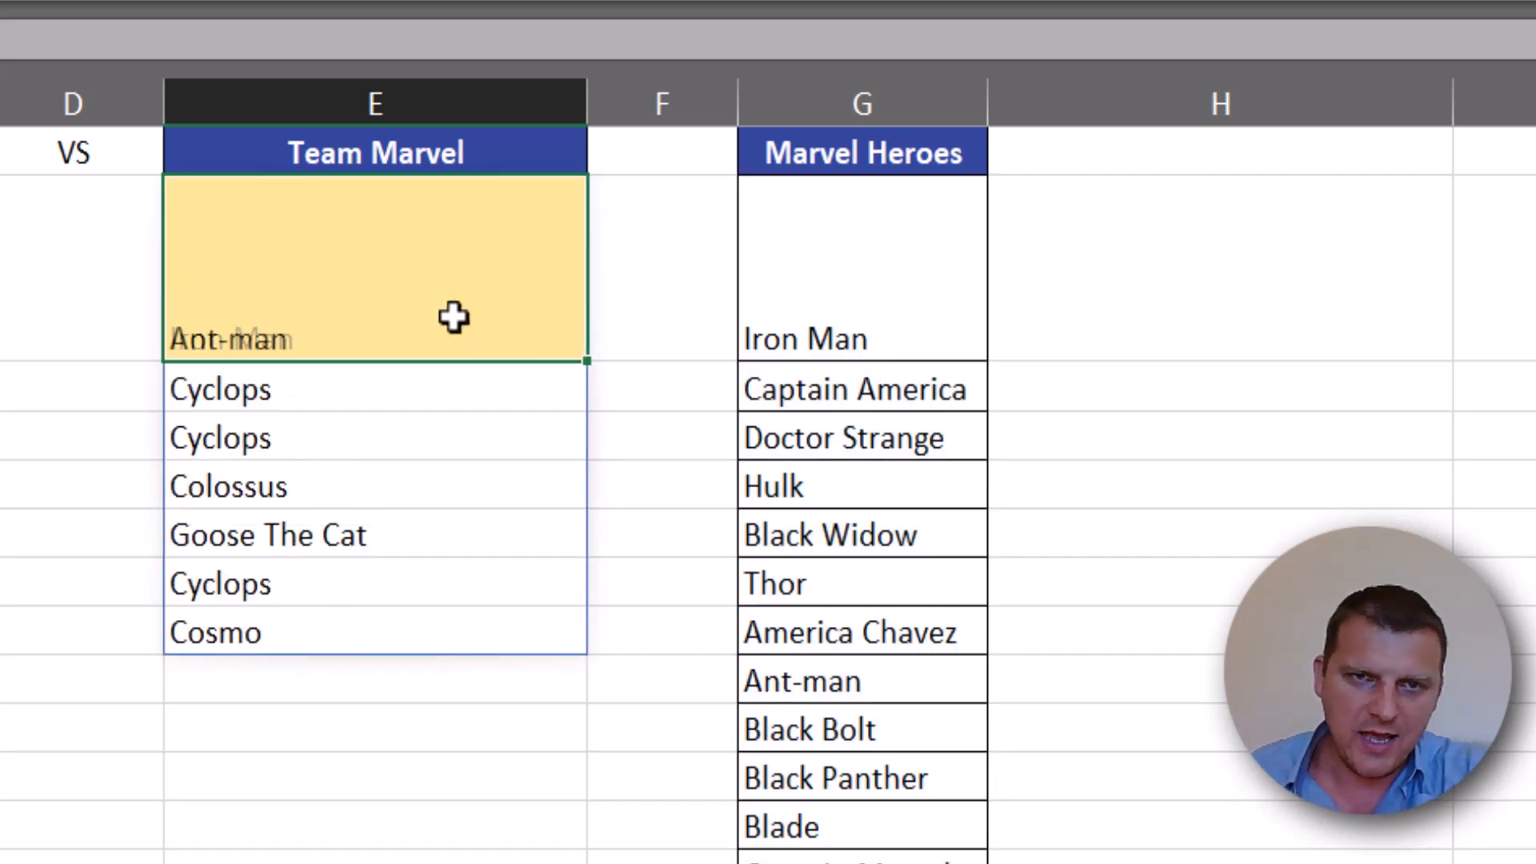
key(F9)
key(F9)
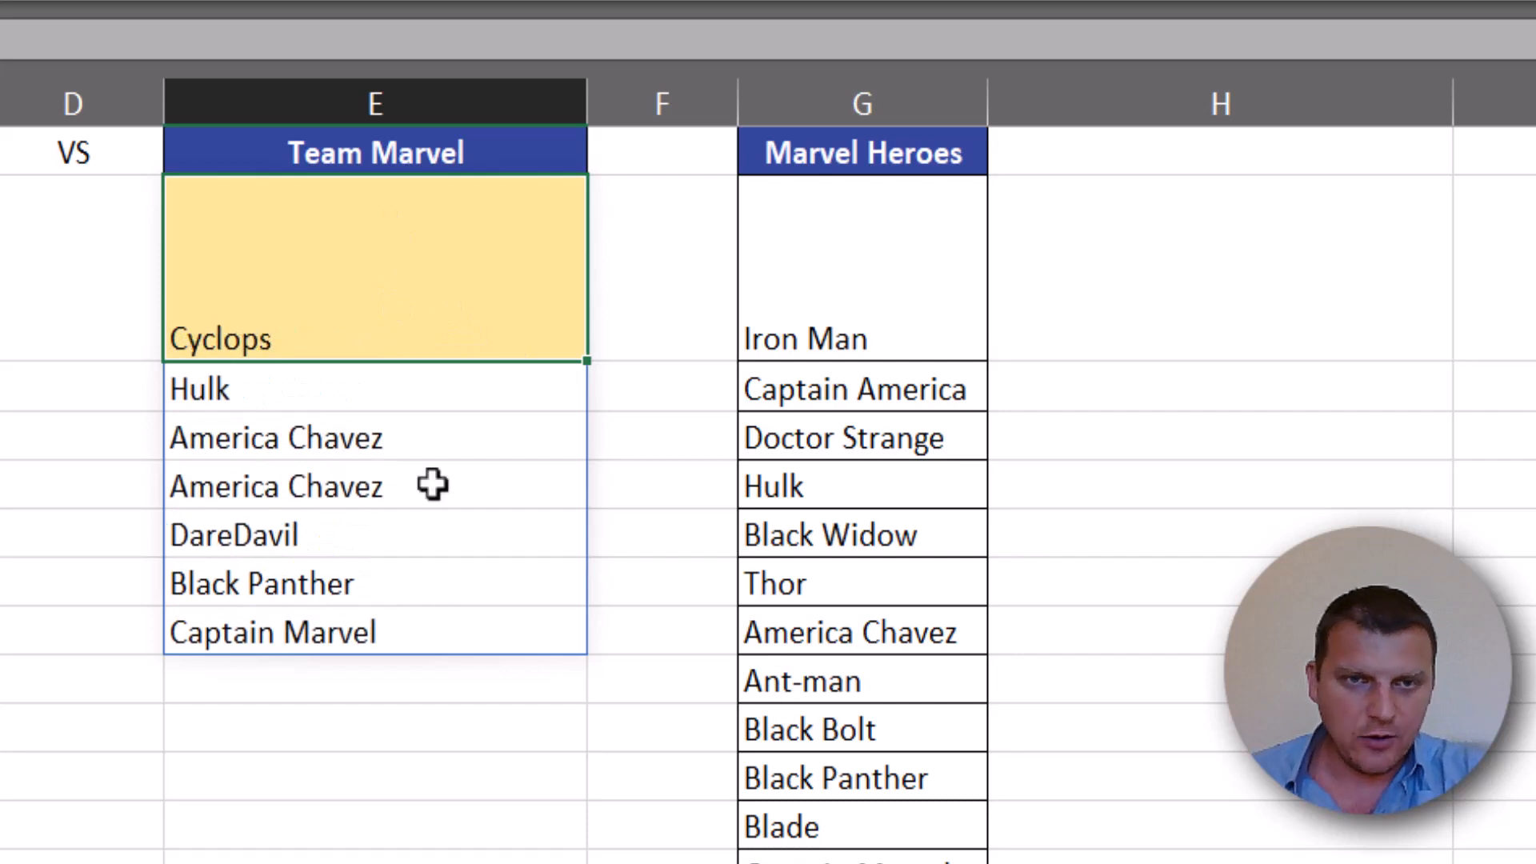
- Wrap the E2 INDEX formula in UNIQUE, completing it as =UNIQUE(INDEX(G2:G22;RANDARRAY(7;1;1;21;1)))
drag(442, 449, 446, 472)
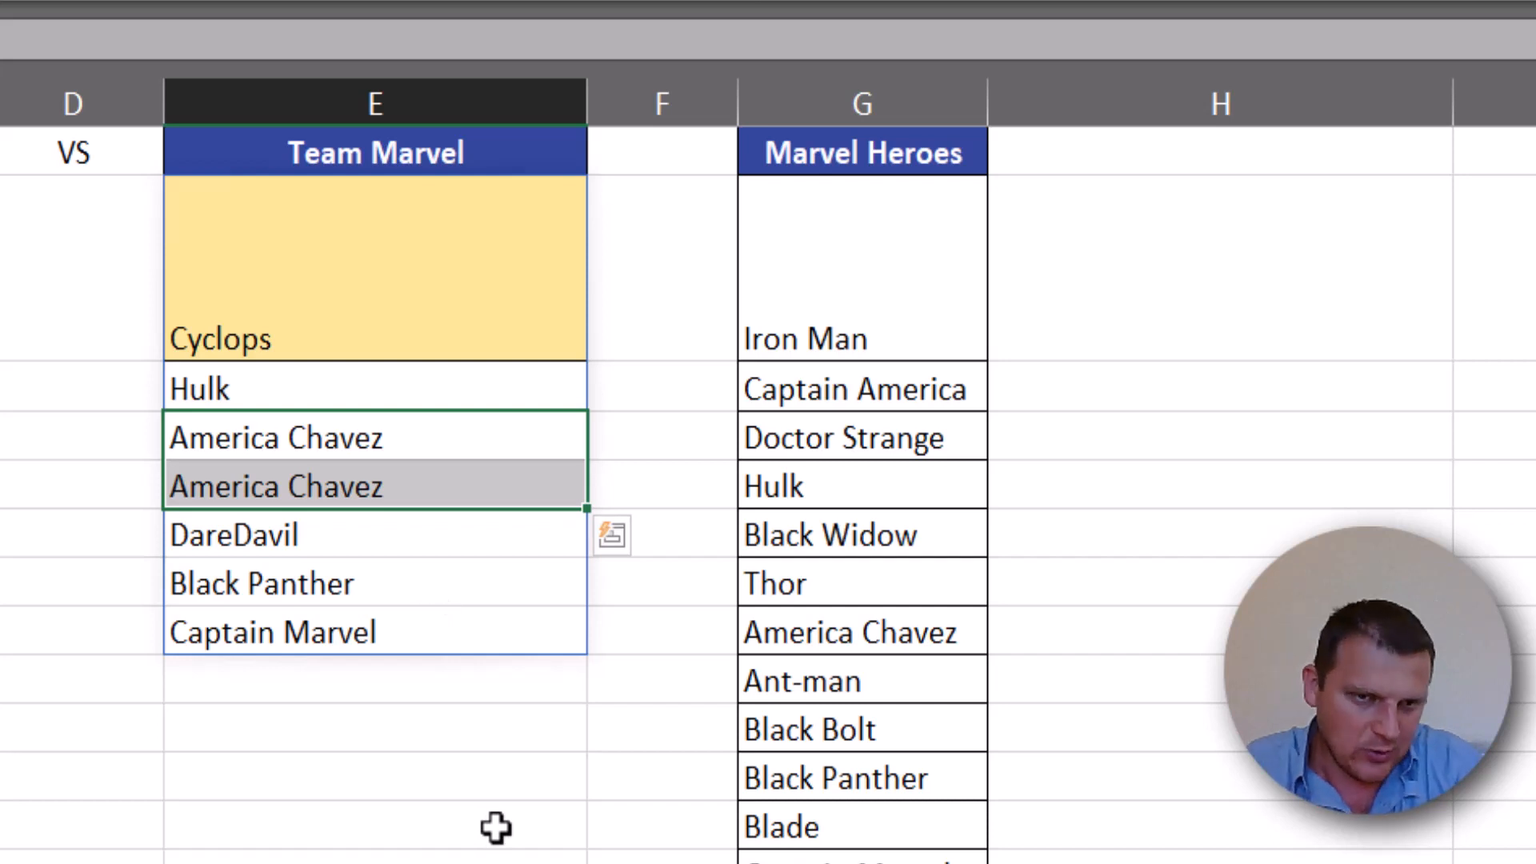
click(396, 286)
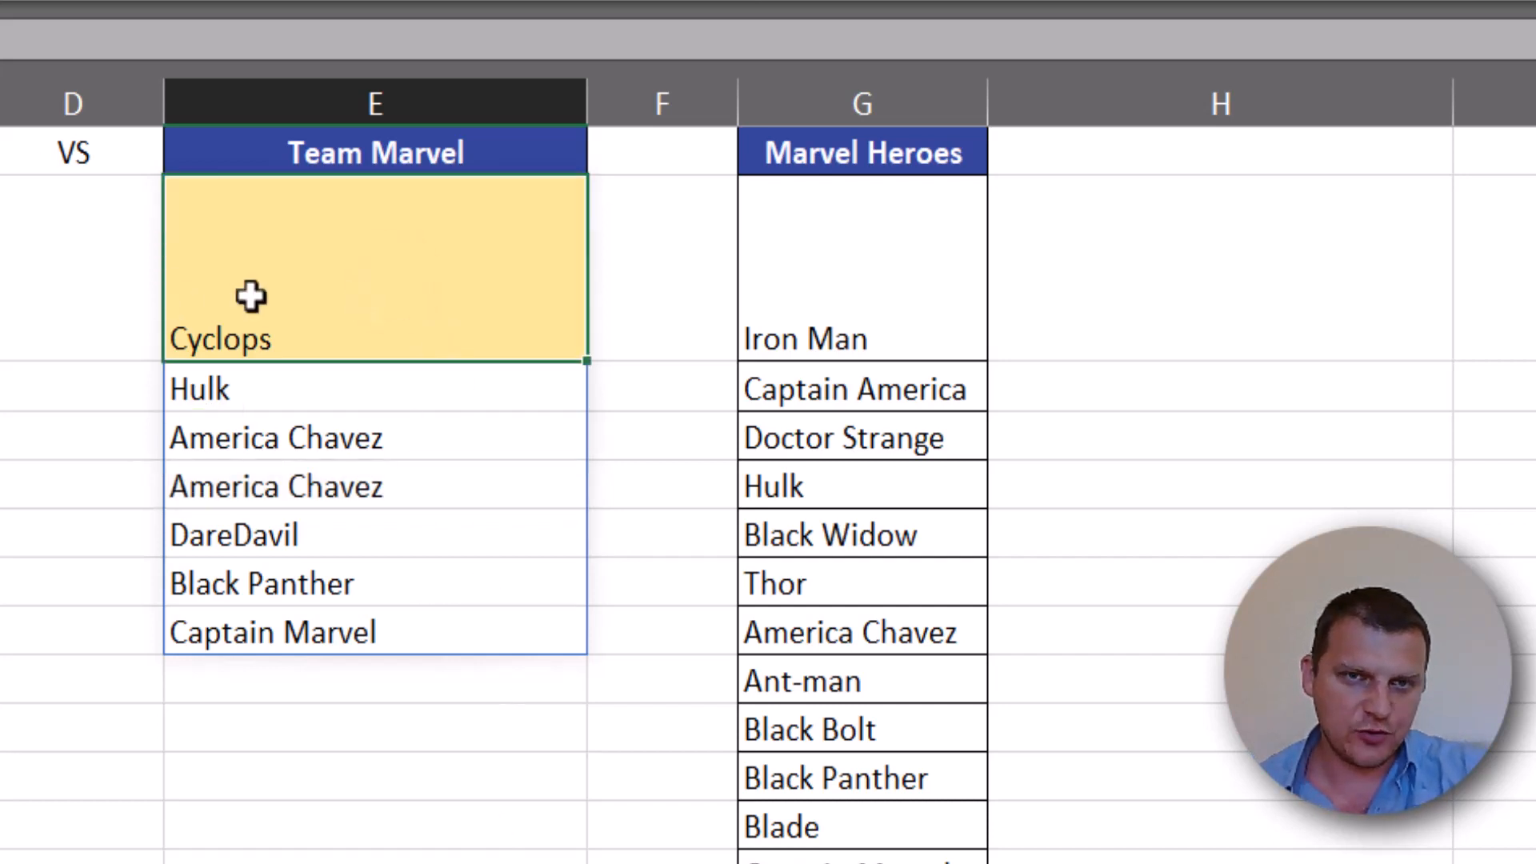
double_click(301, 346)
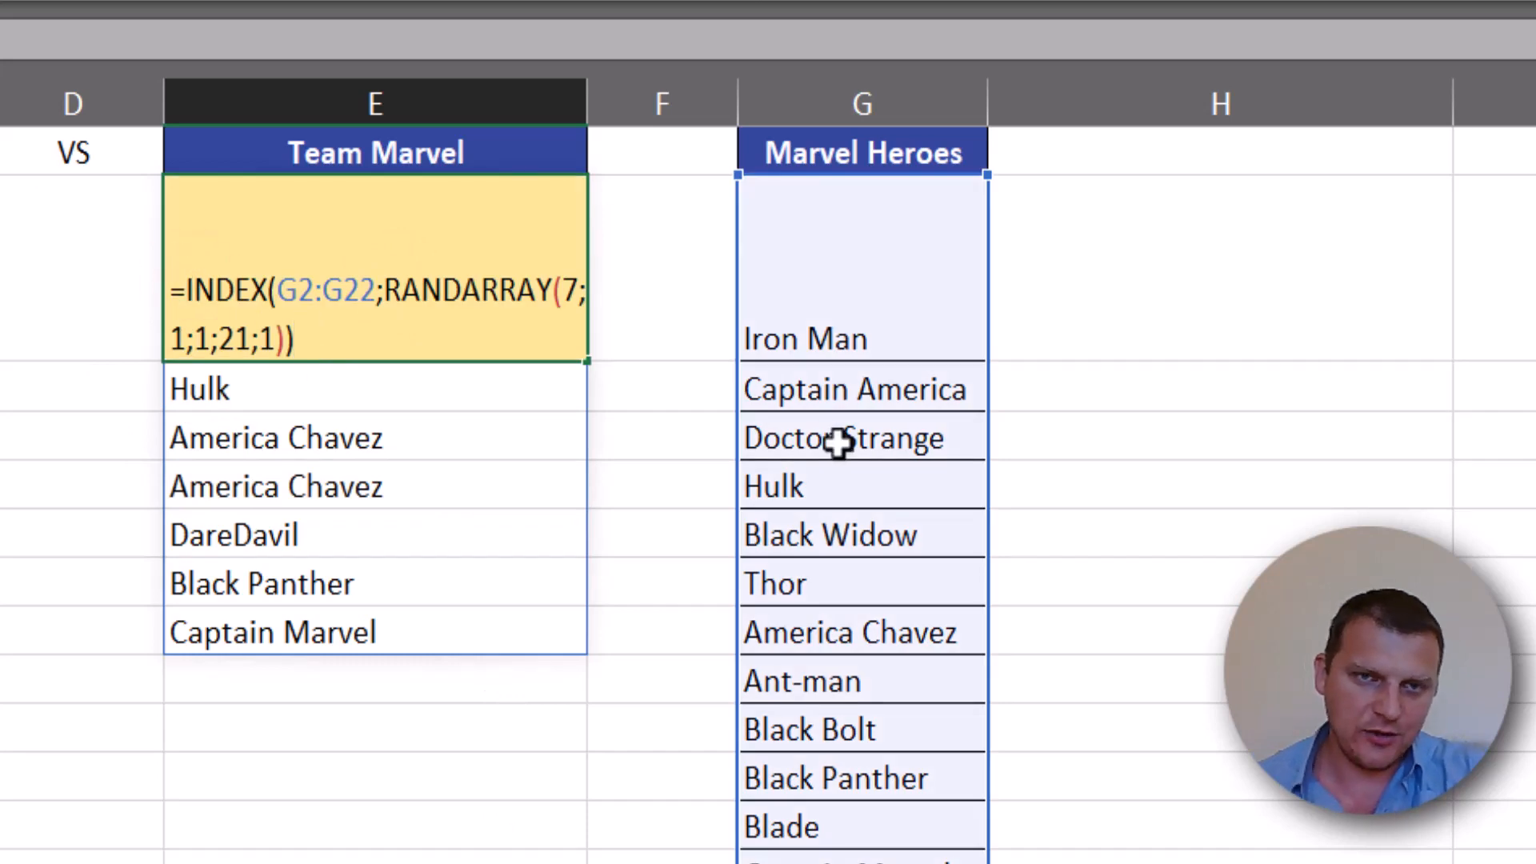
text(uni)
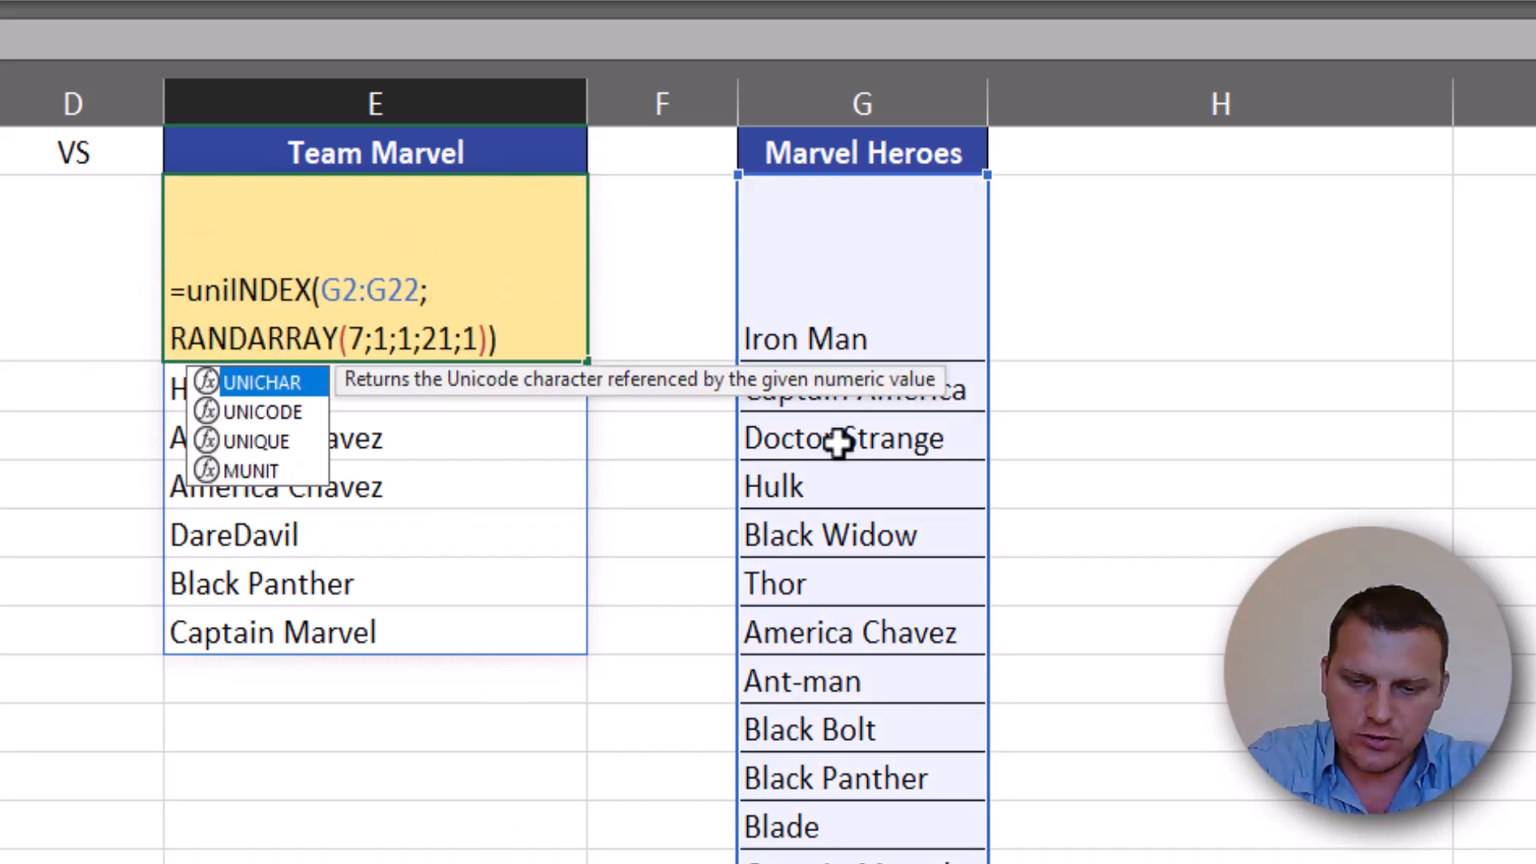
key(Down)
key(Down)
key(Tab)
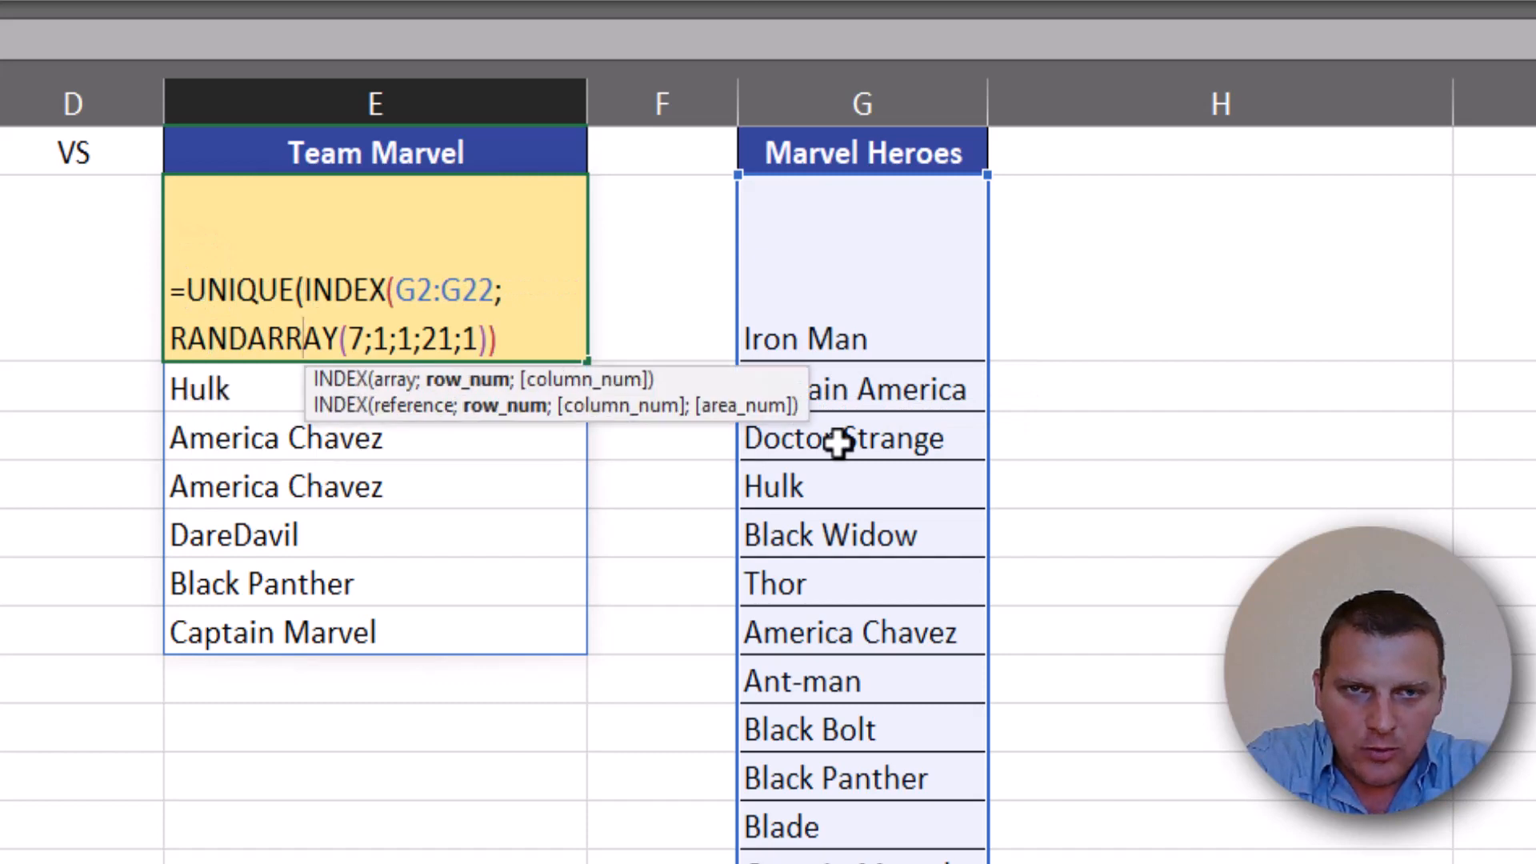
key(End)
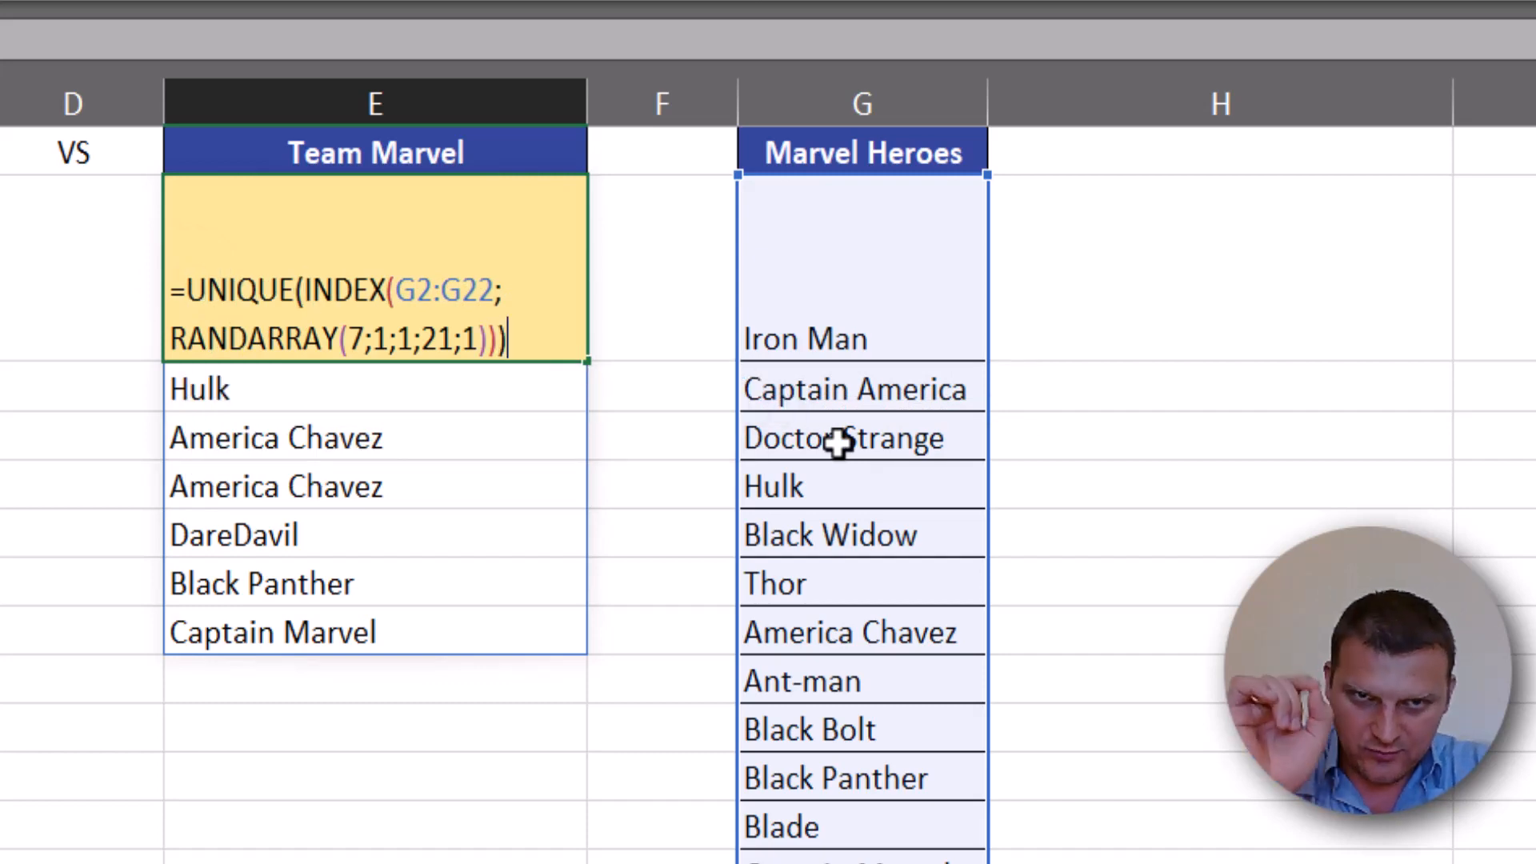
key(Return)
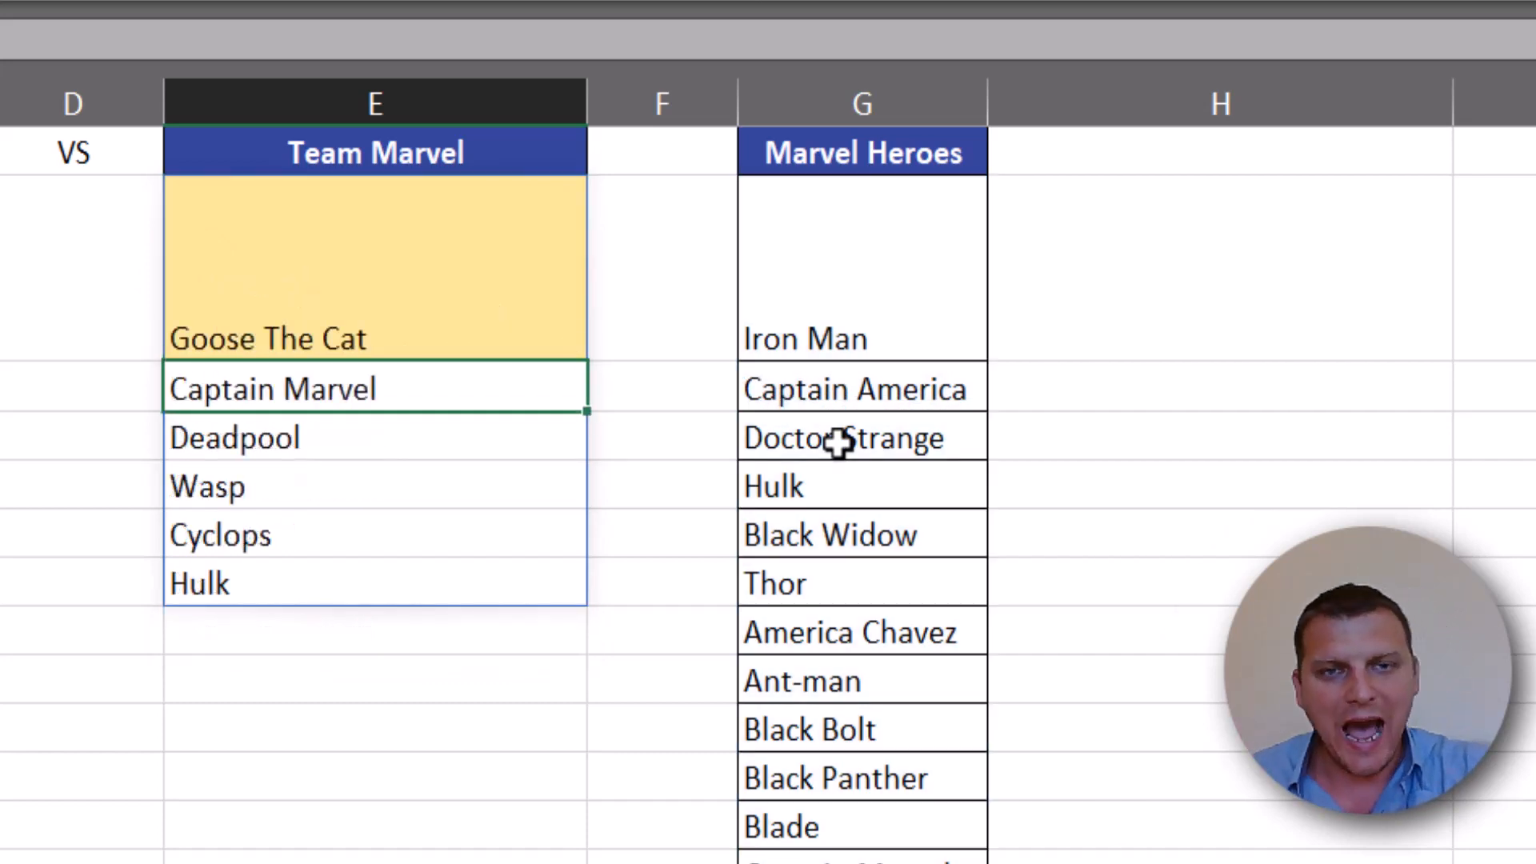
- Recalculate the sheet repeatedly to examine the Marvel team spilled from E2 for repeated names and changes in team size
drag(428, 336, 451, 581)
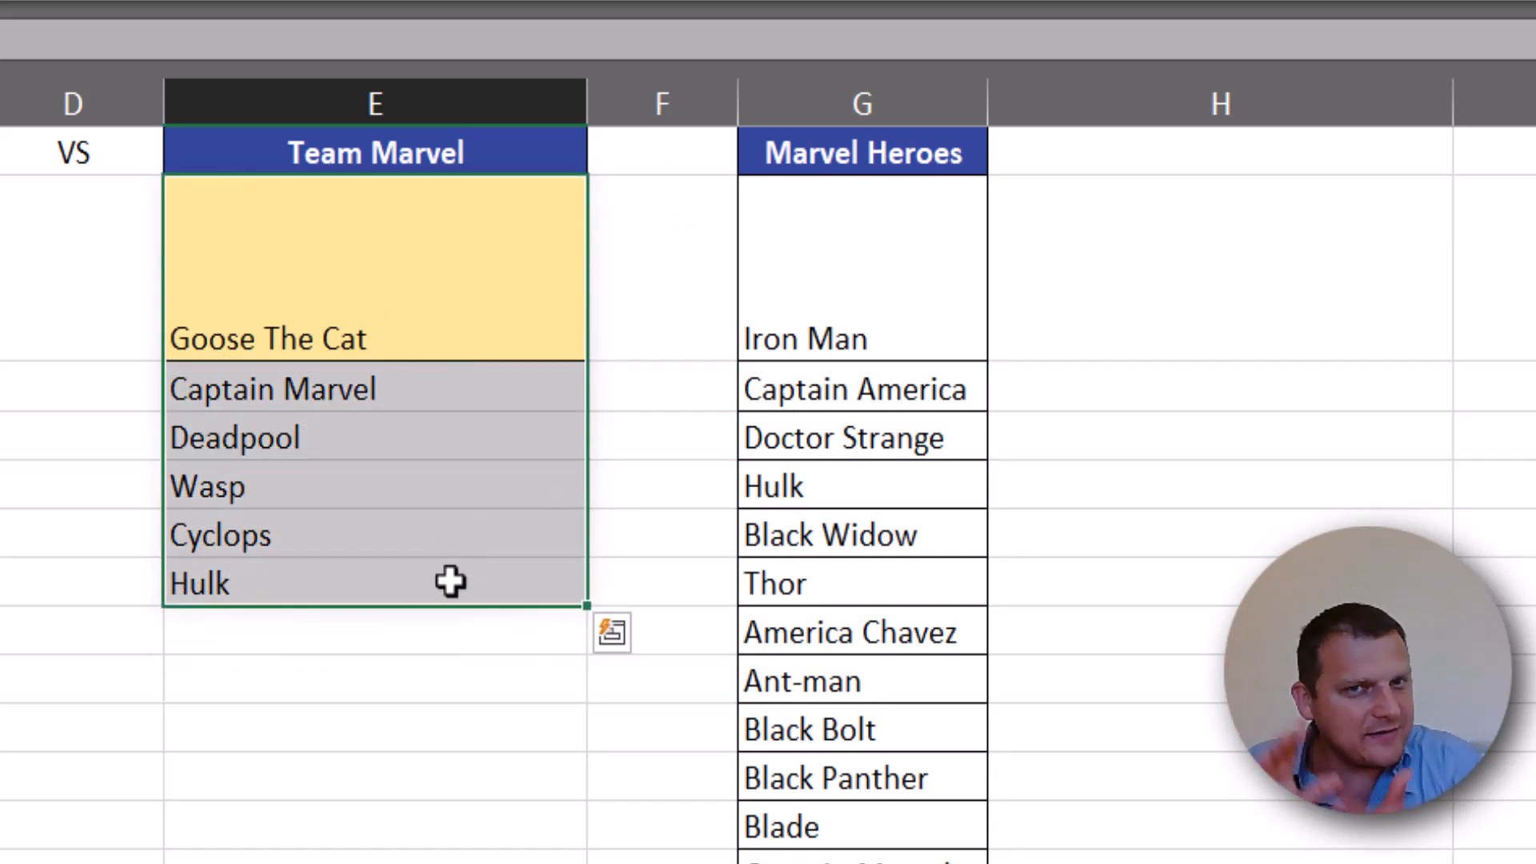
key(F9)
key(F9)
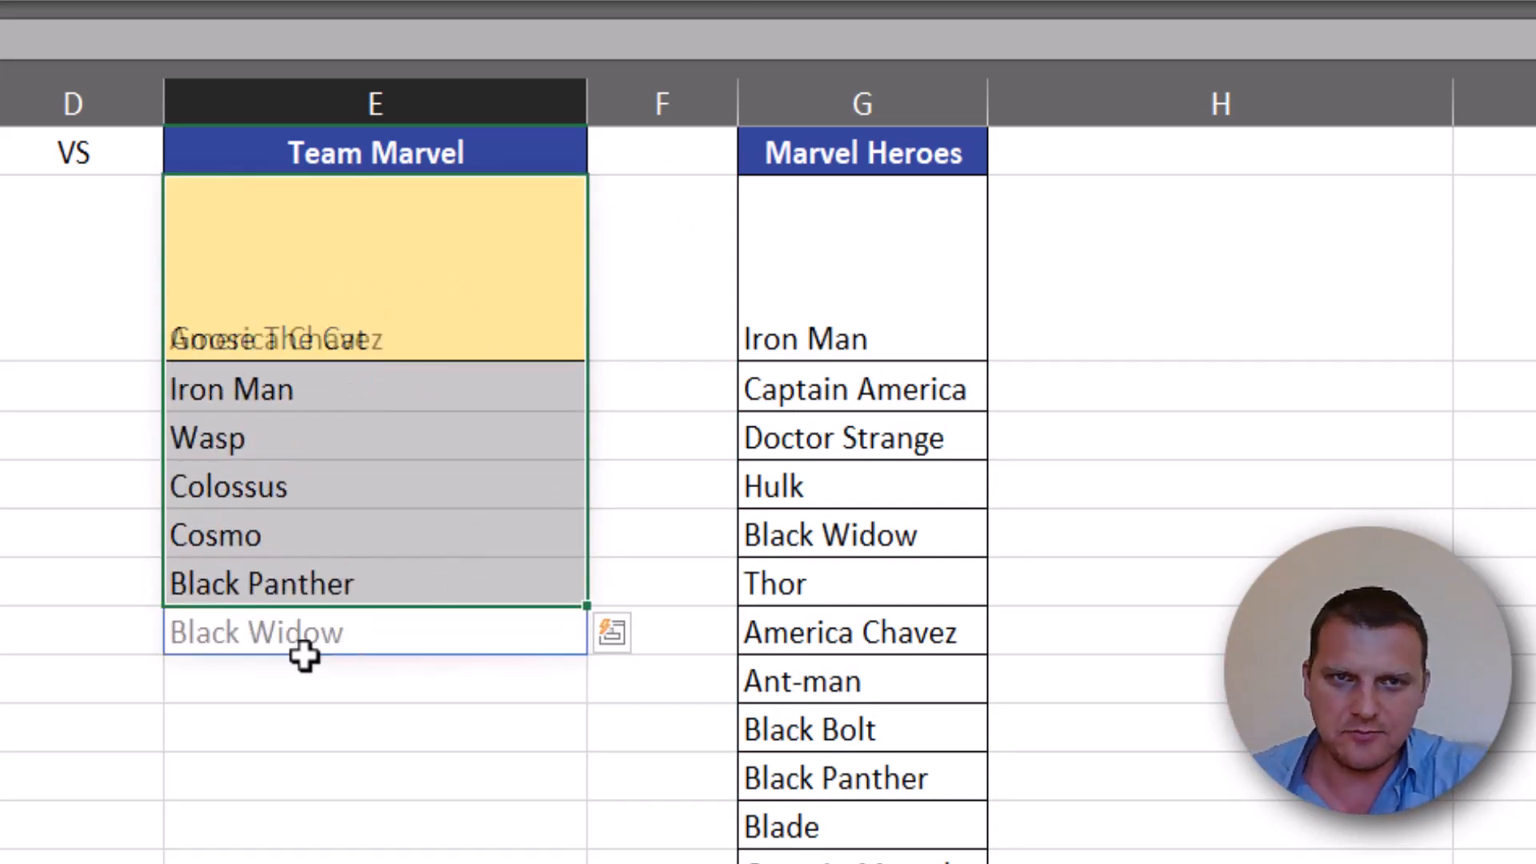
key(F9)
key(F9)
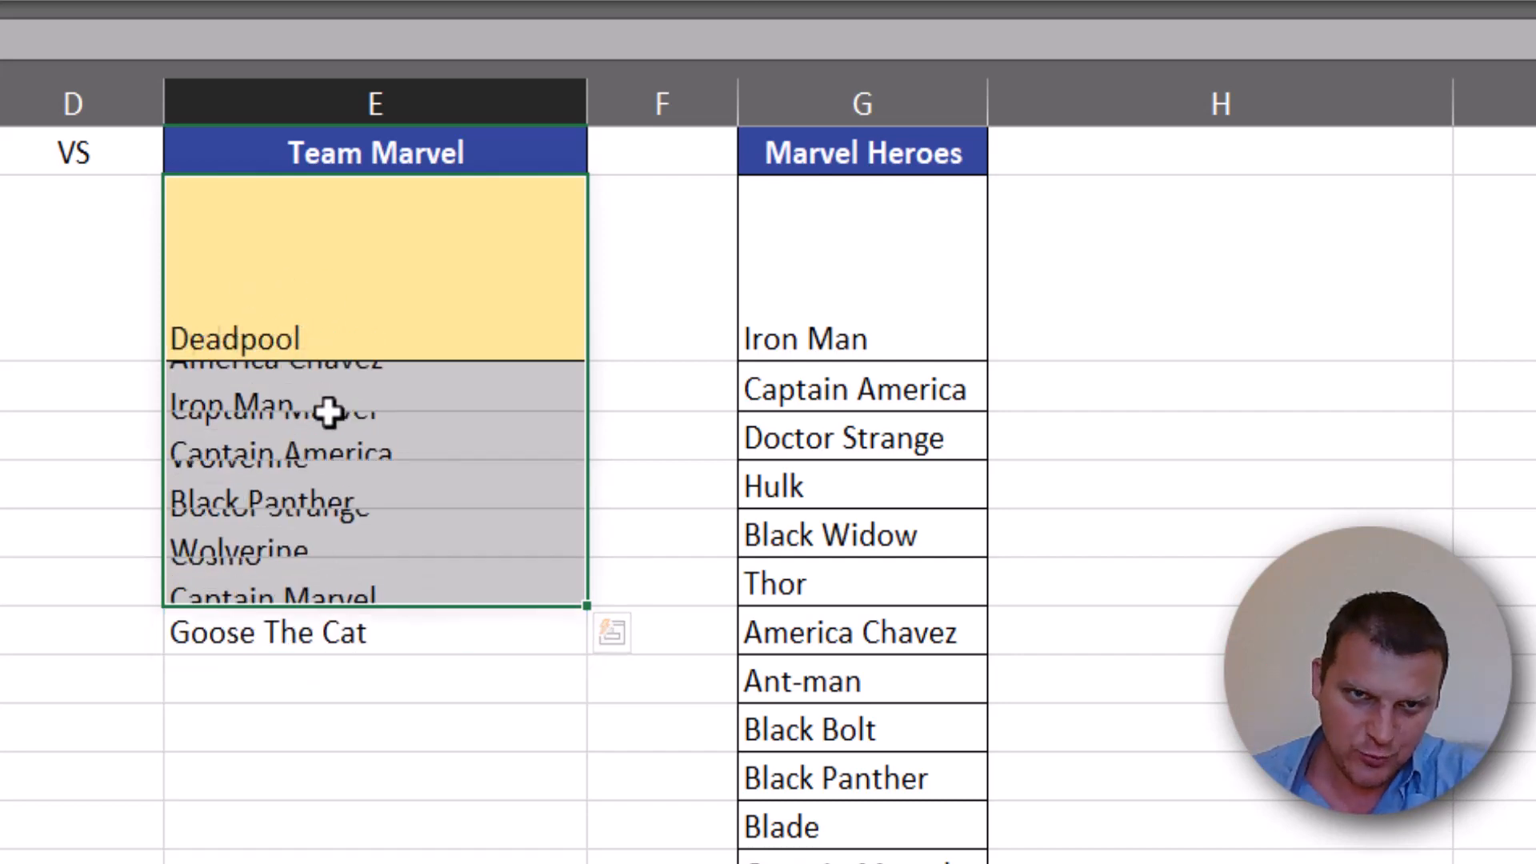
key(F9)
key(F9)
key(F9)
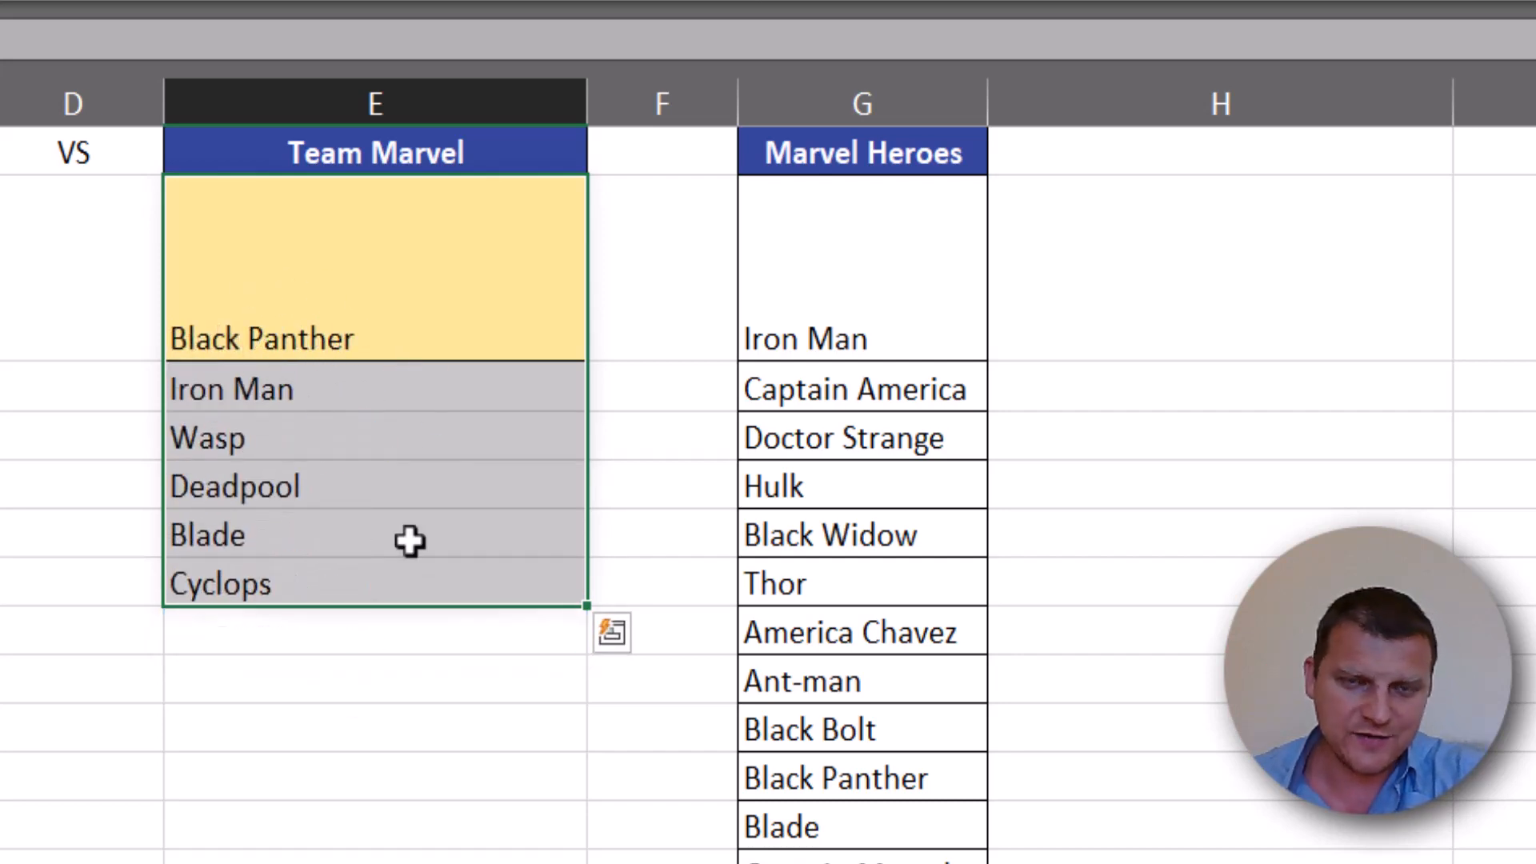
key(F9)
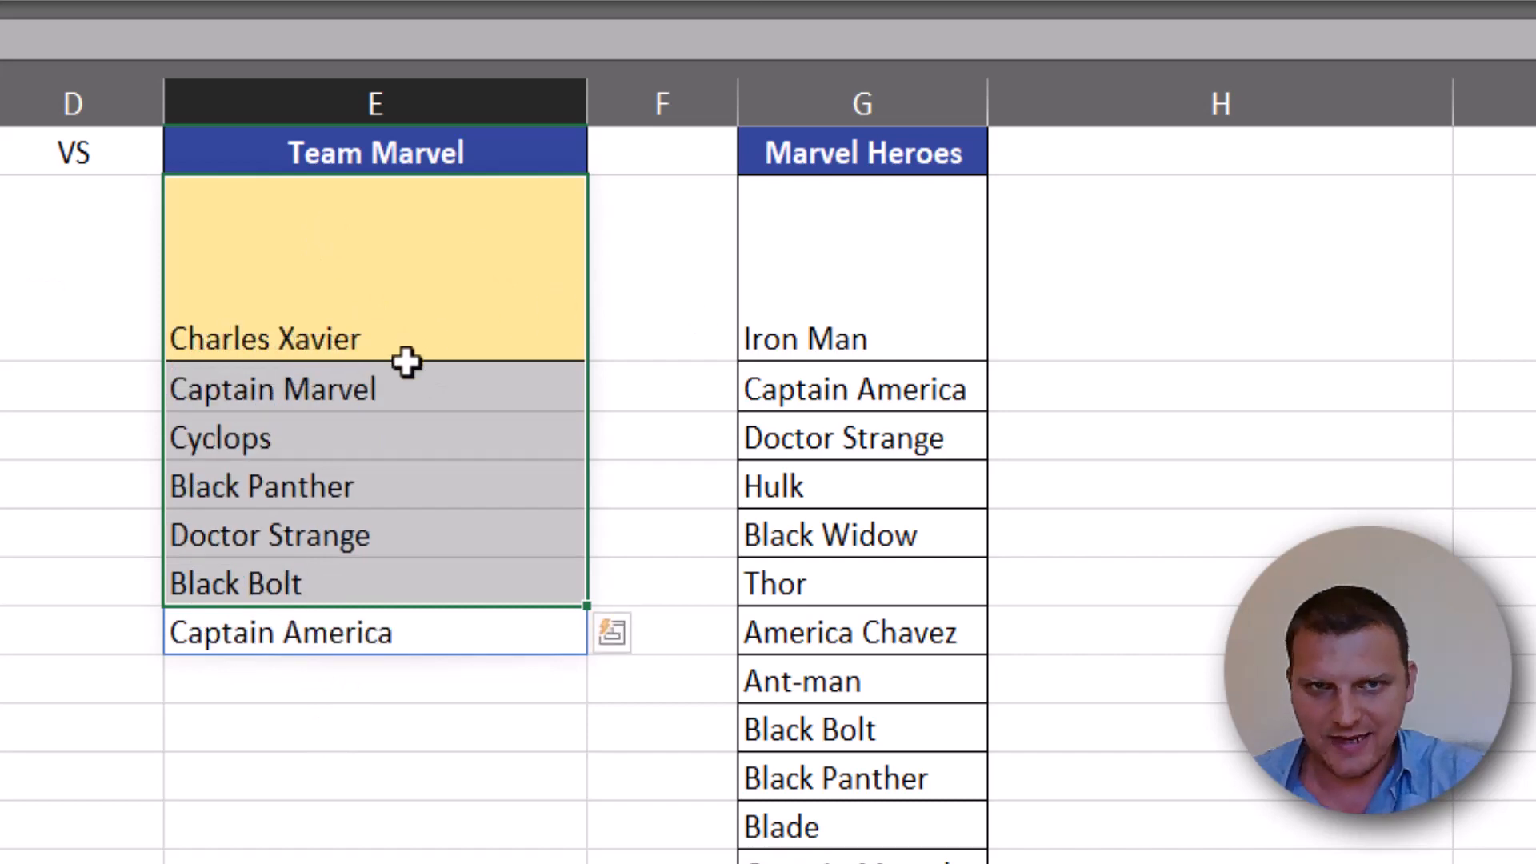
click(405, 336)
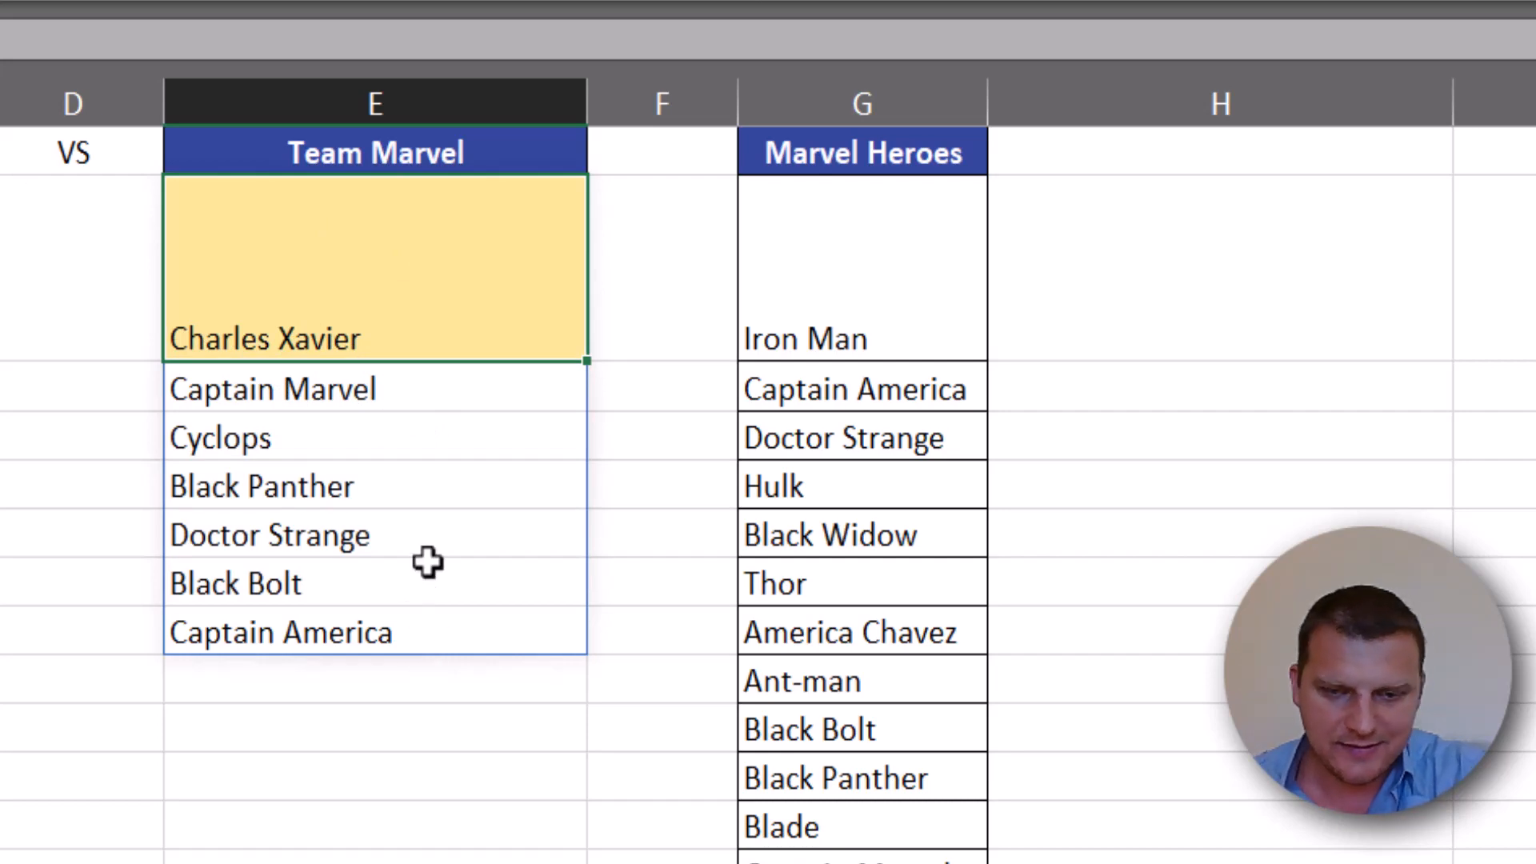
key(F9)
key(F9)
key(F9)
key(F9)
key(F9)
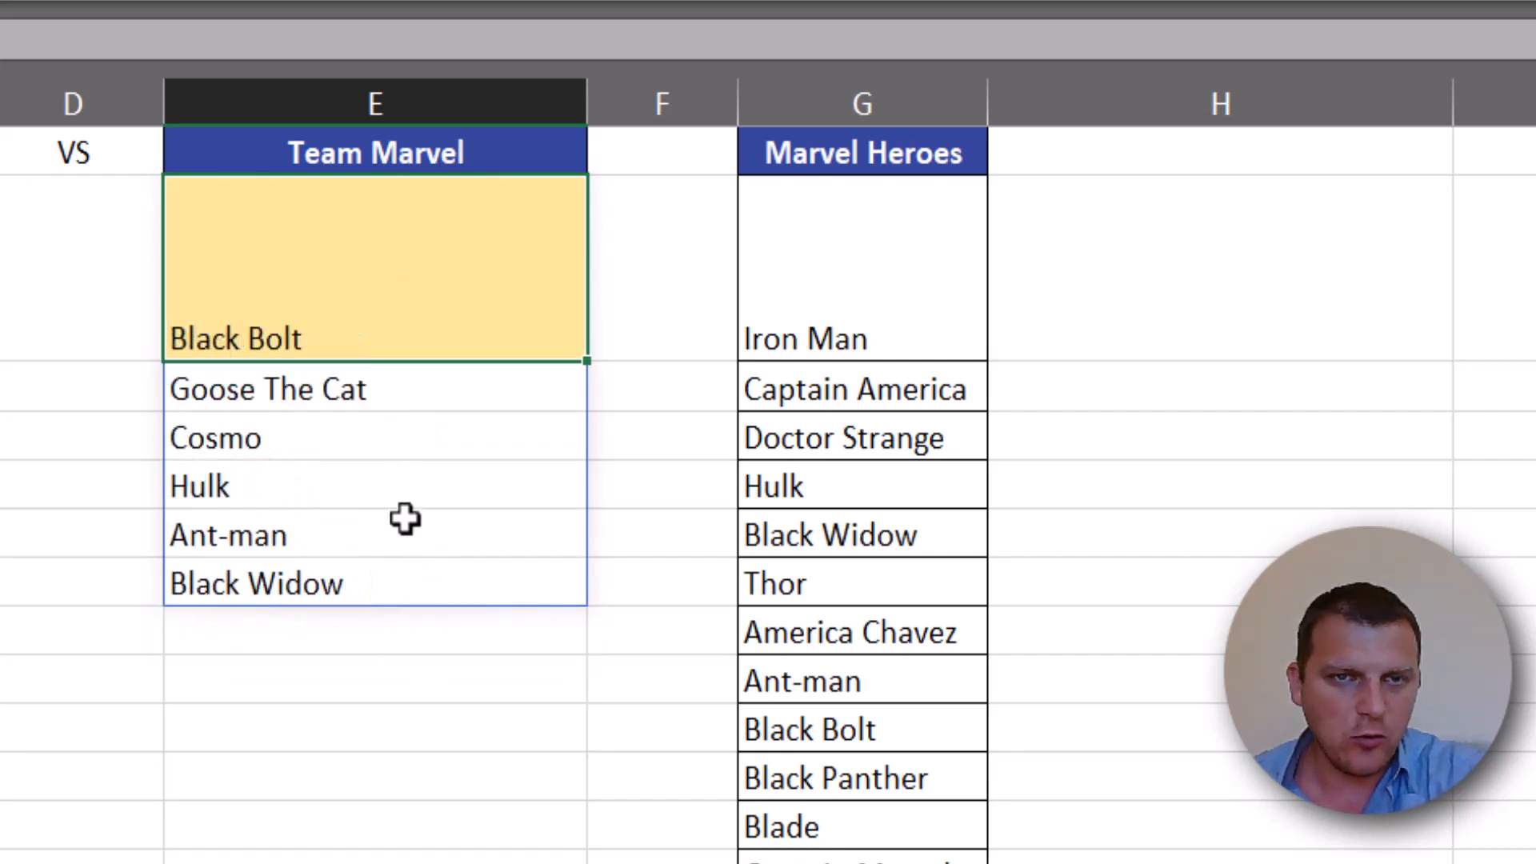
- Insert the RANDBETWEEN function before the 7 in the rows argument of RANDARRAY in the E2 formula
key(F2)
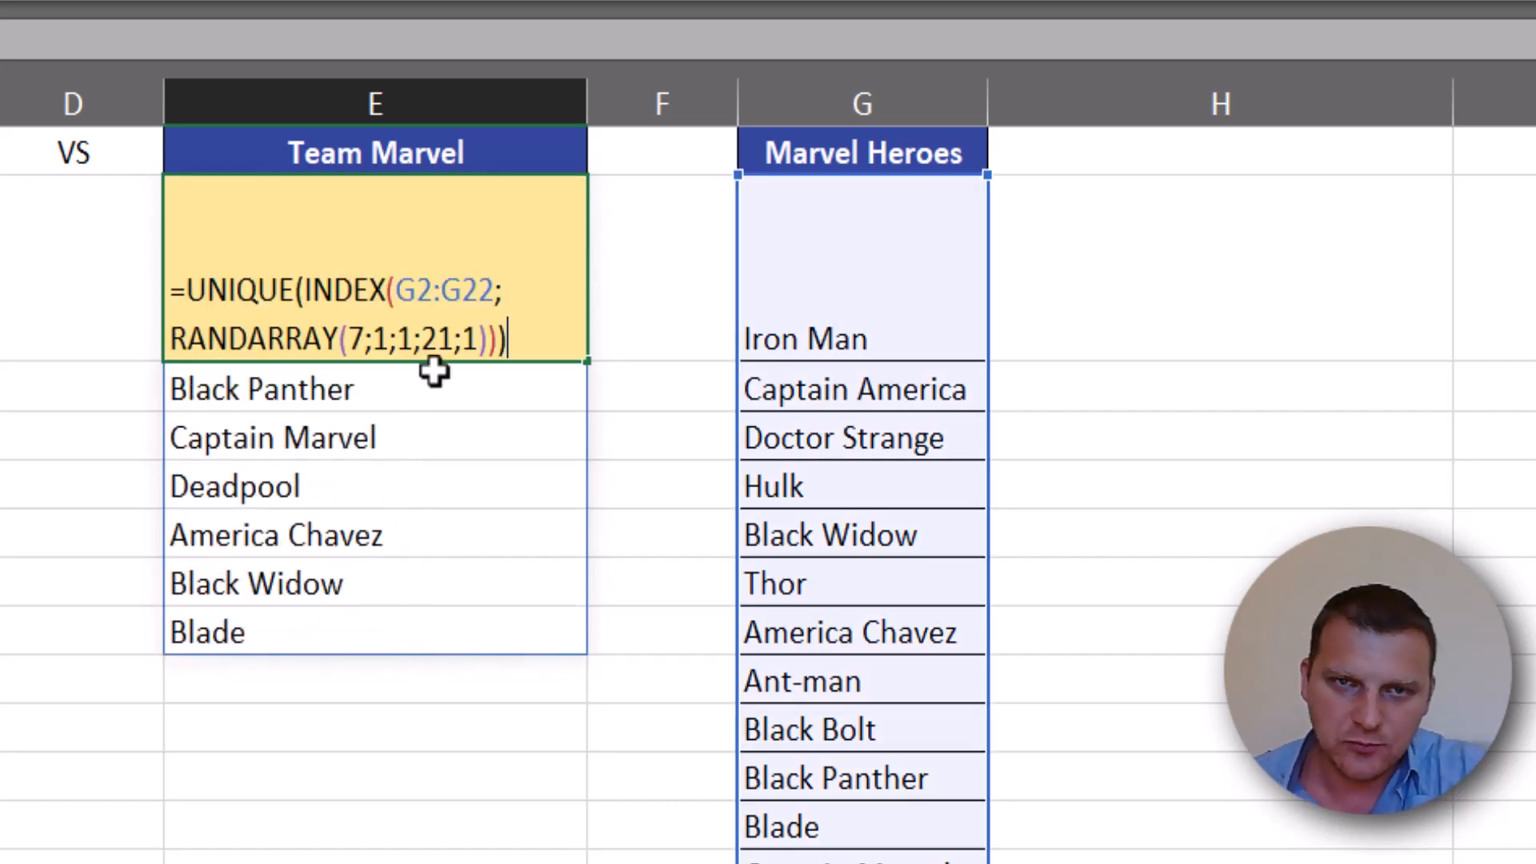
click(351, 338)
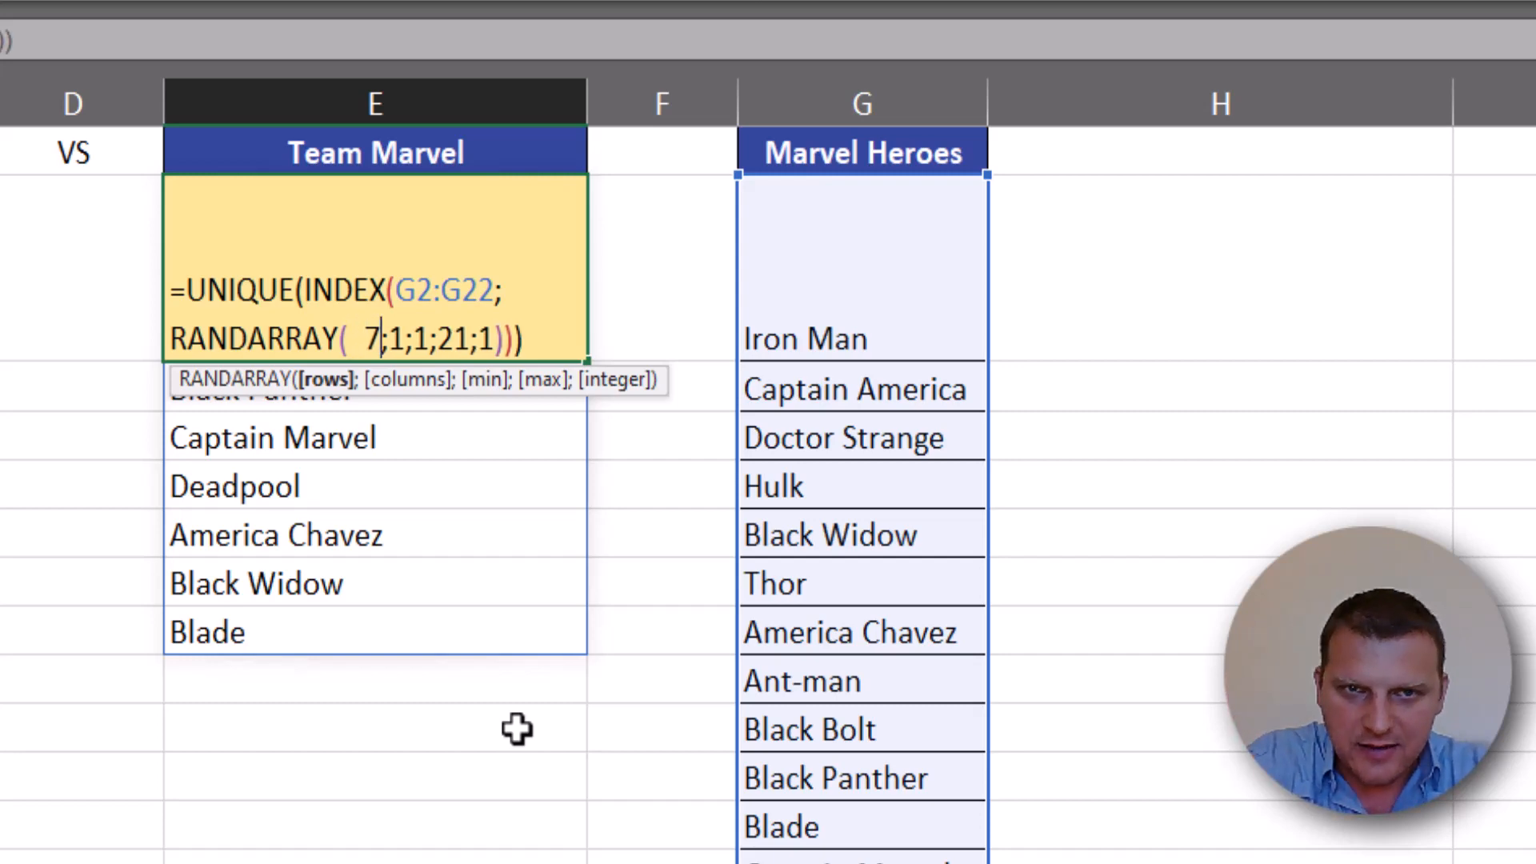
key(Right)
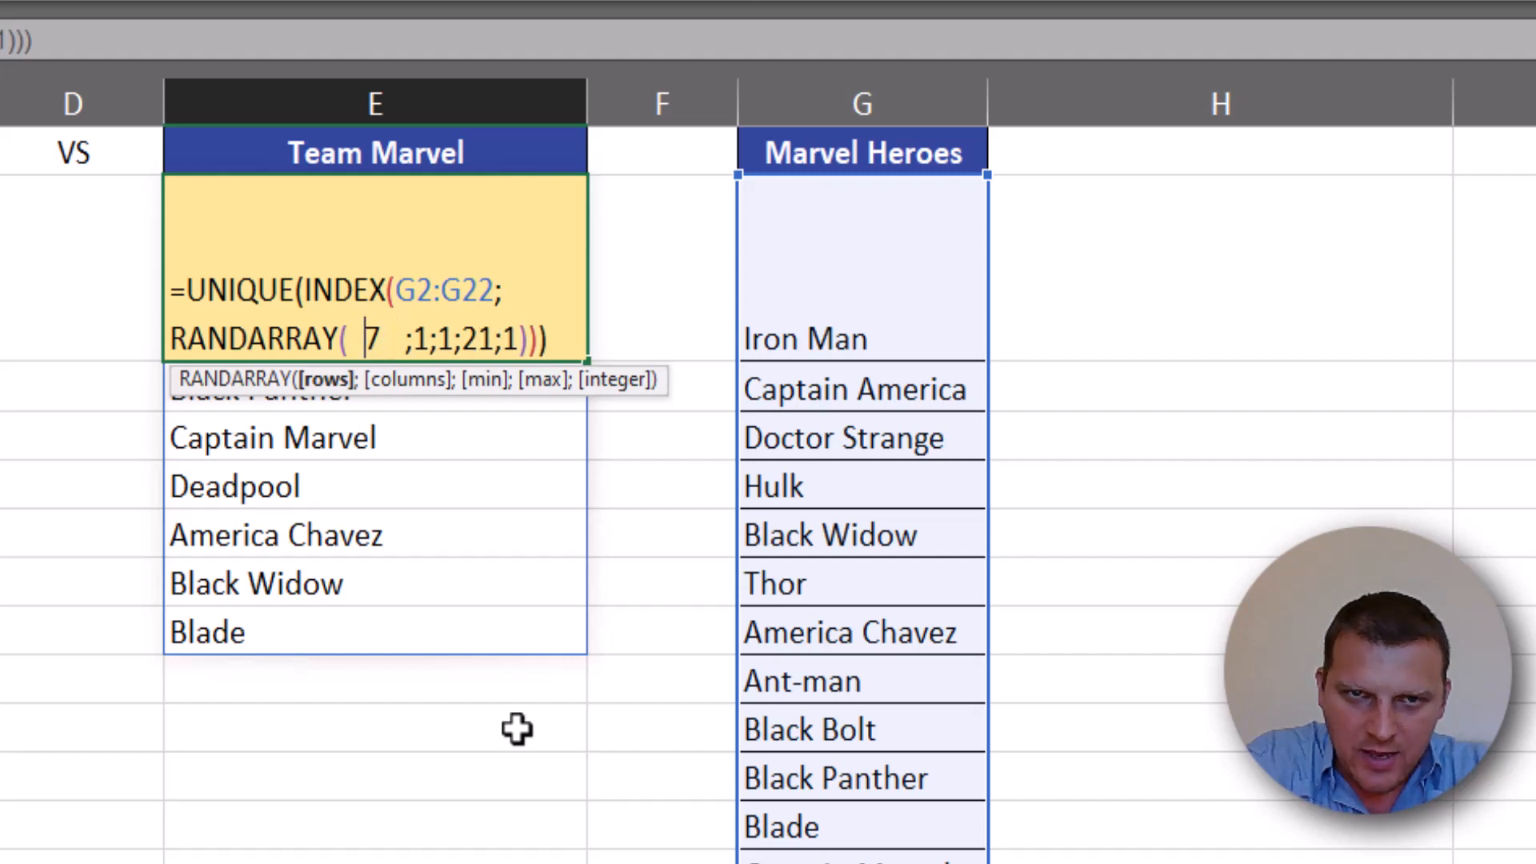
key(Left)
key(Left)
key(Left)
key(Left)
text(rand)
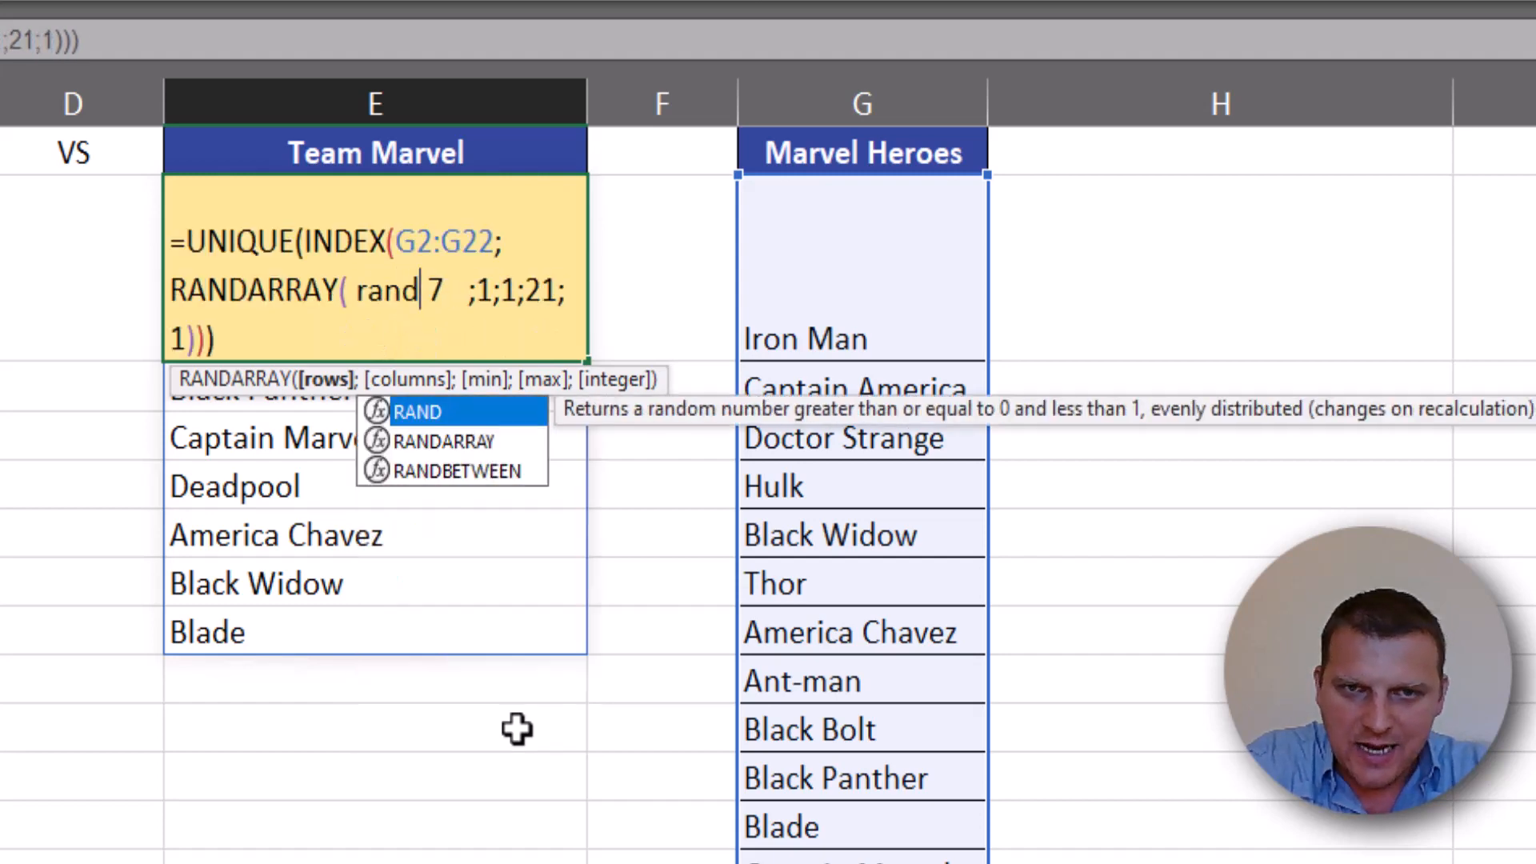
key(Down)
key(Down)
key(Tab)
- Set RANDBETWEEN's bottom to 3 and top to 7, completing E2 as =UNIQUE(INDEX(G2:G22;RANDARRAY( RANDBETWEEN(3;7);1;1;21;1)))
text(3)
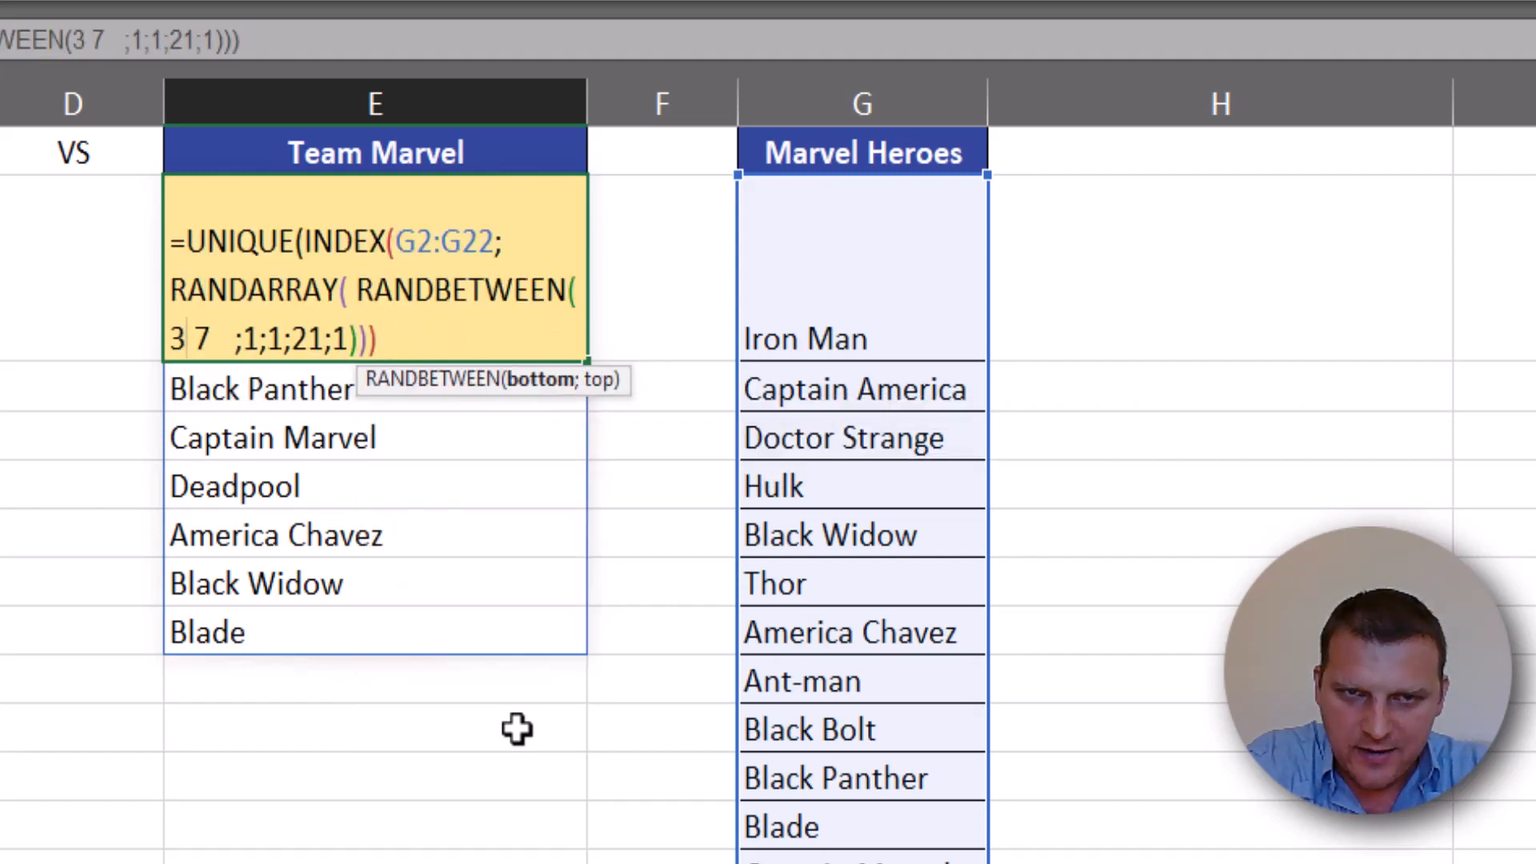
text(;)
key(Delete)
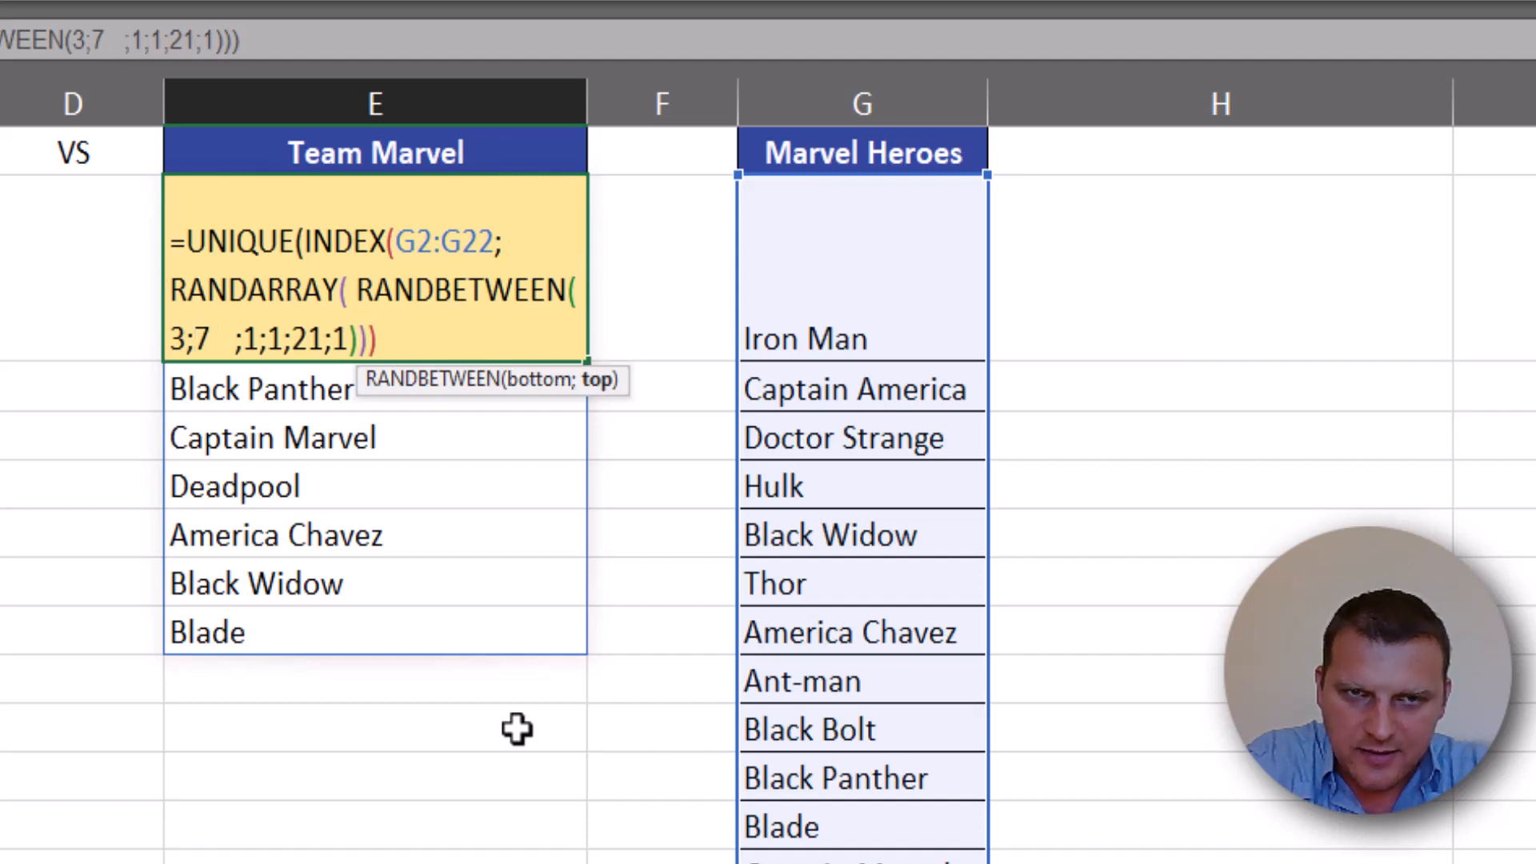
text())
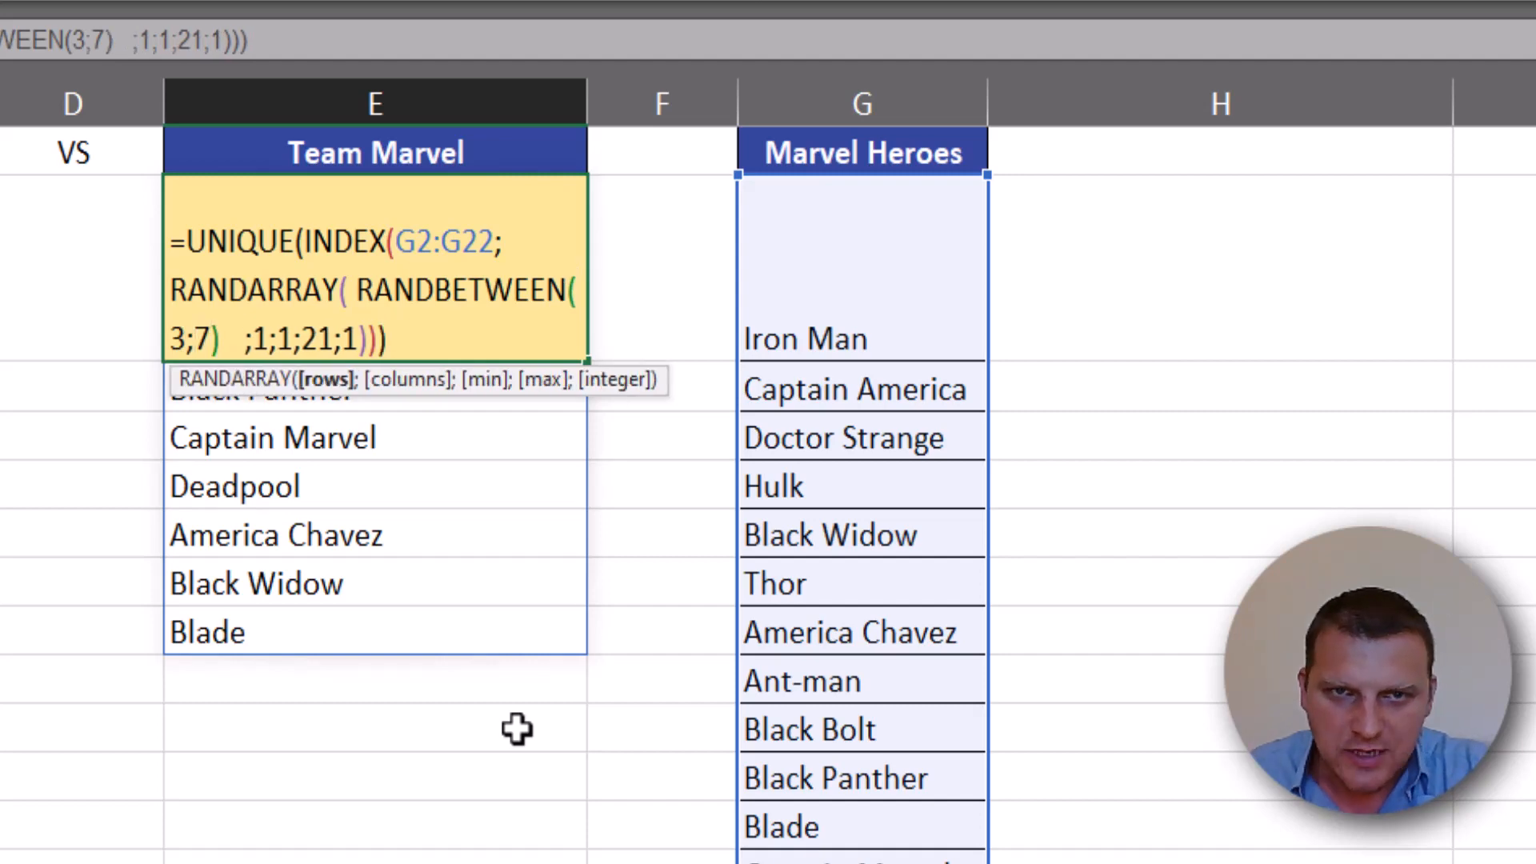
click(413, 344)
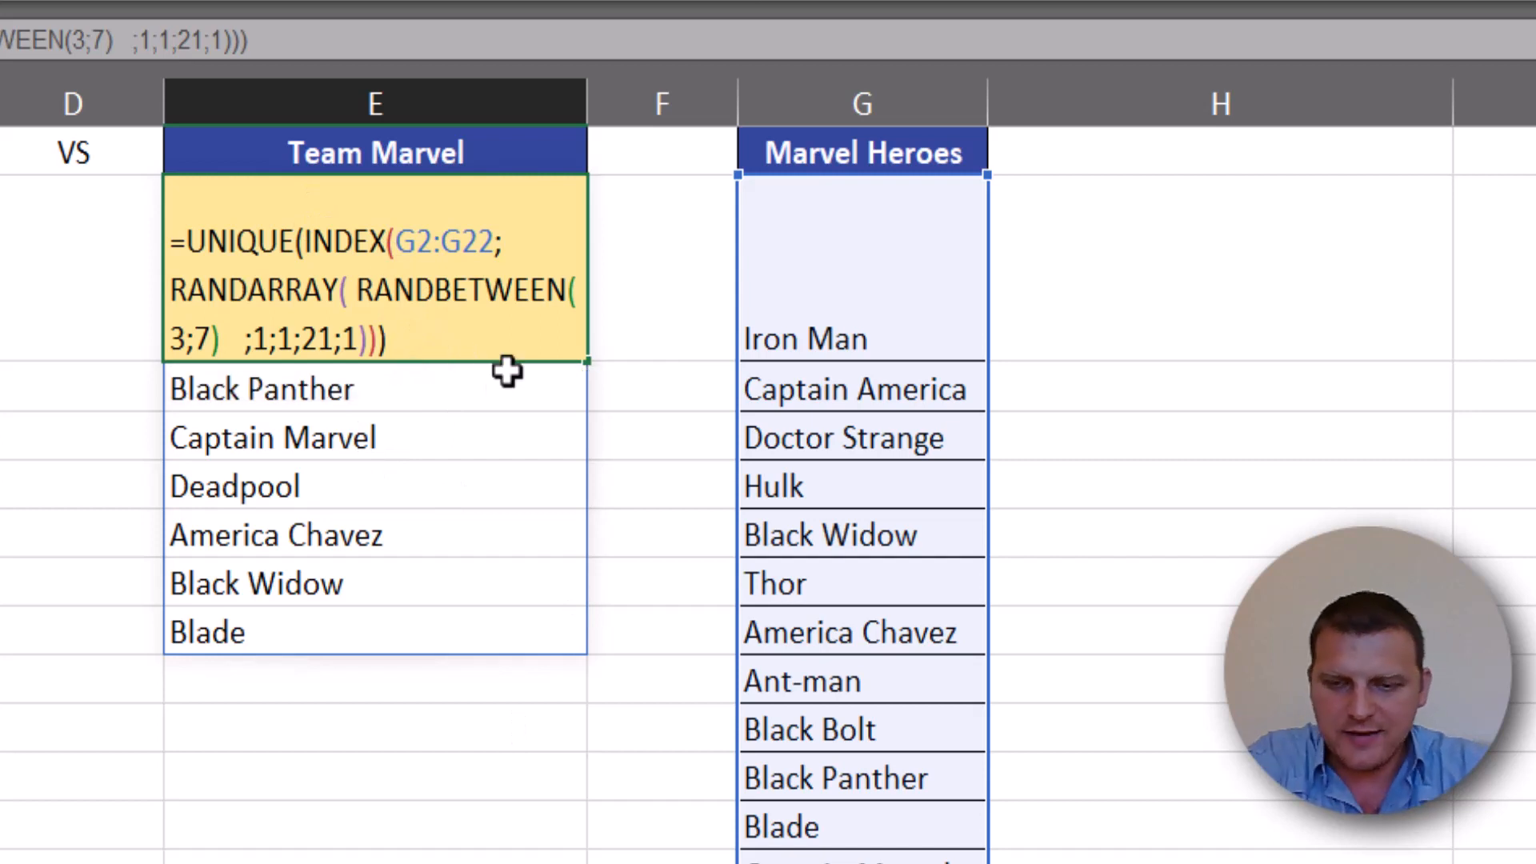
key(Return)
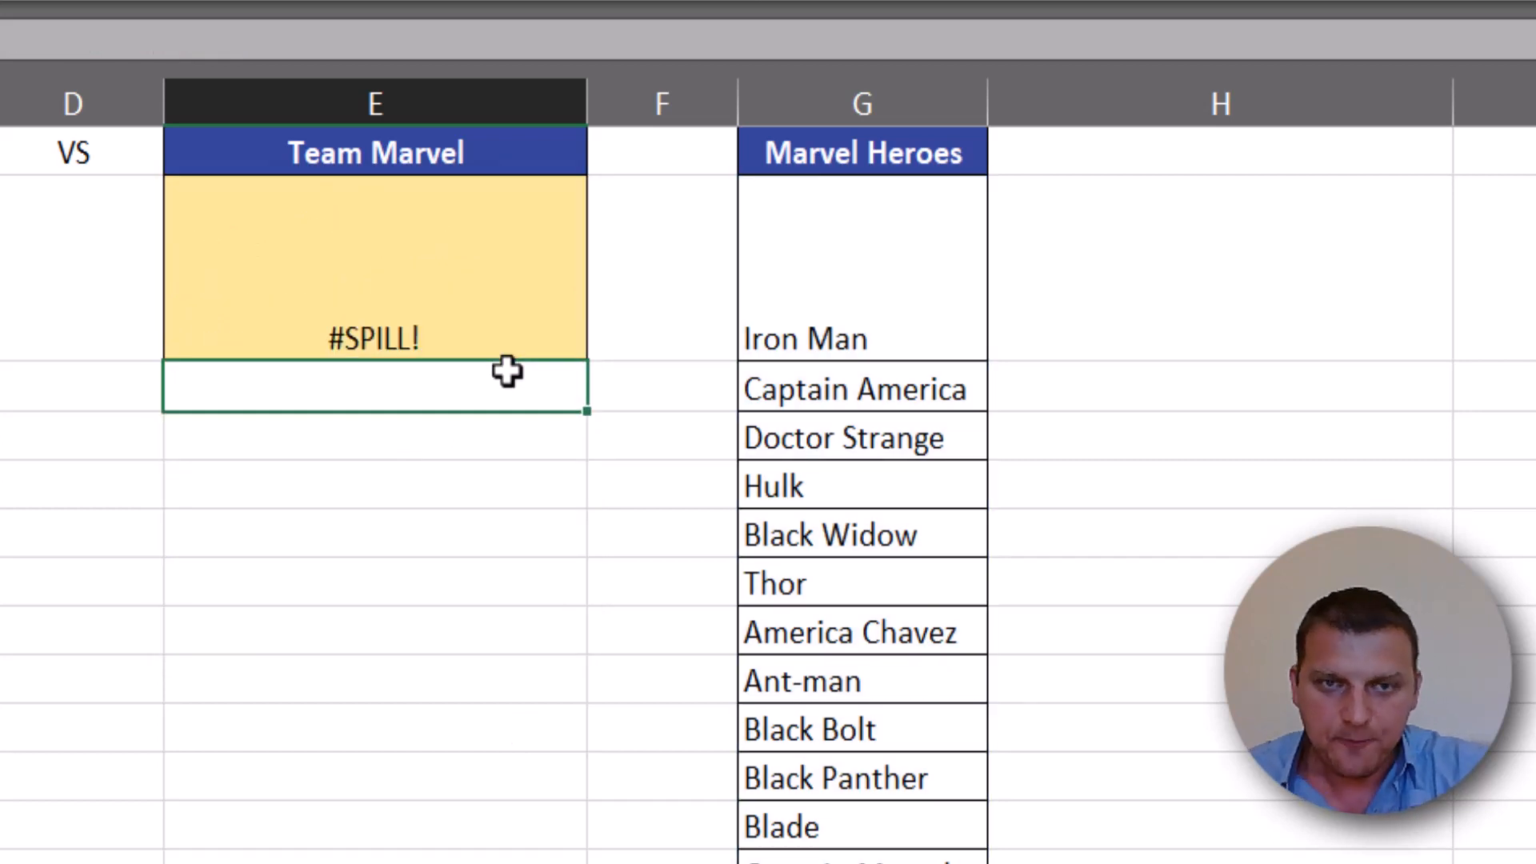
- Recalculate the sheet repeatedly from E2 to examine how the number of Marvel heroes in the team varies
click(480, 312)
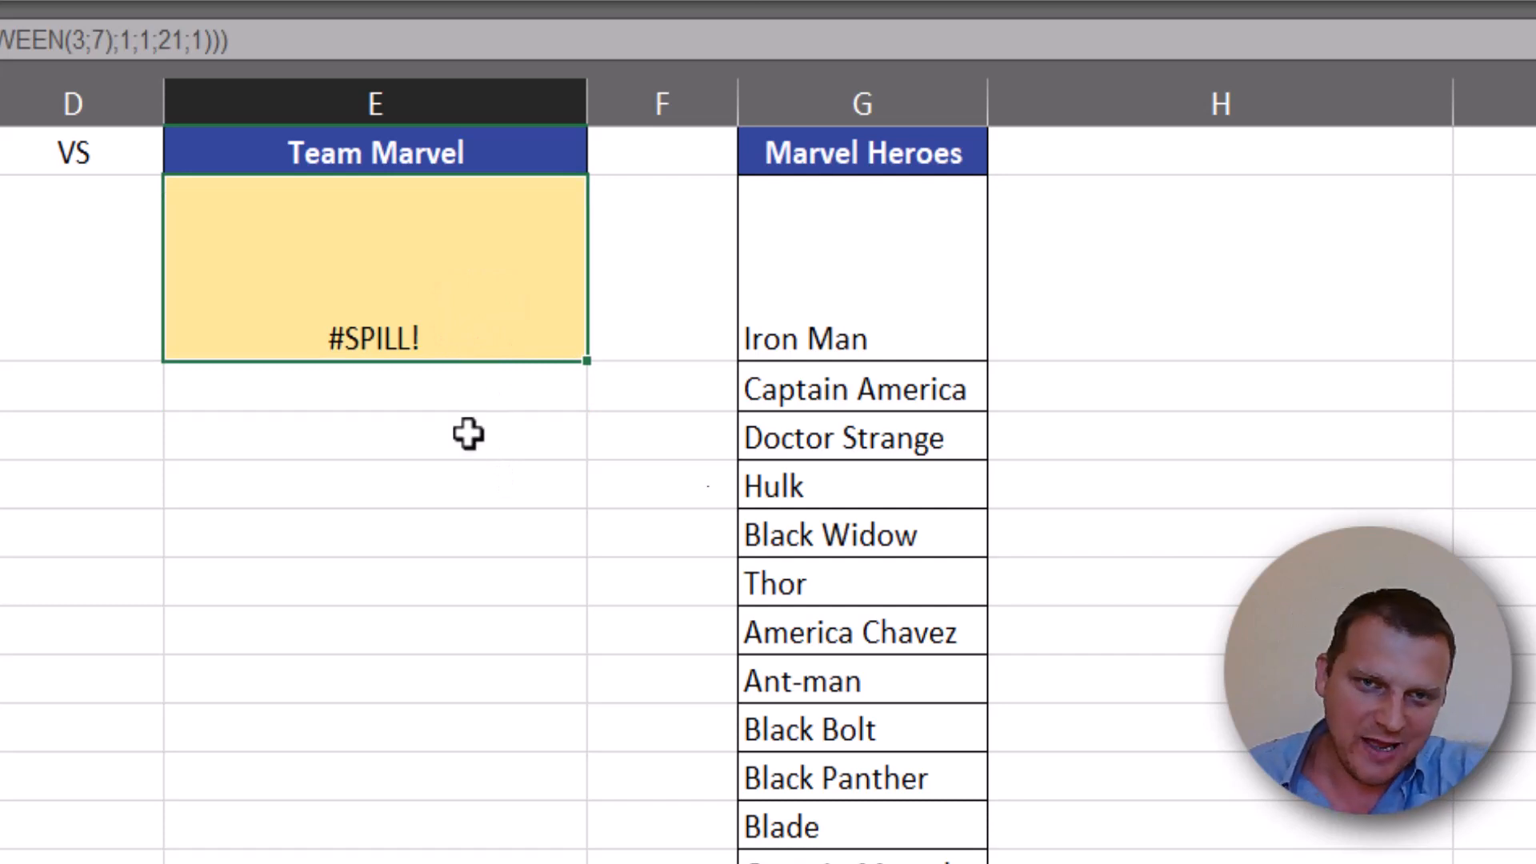
key(F9)
key(F9)
key(F9)
key(F9)
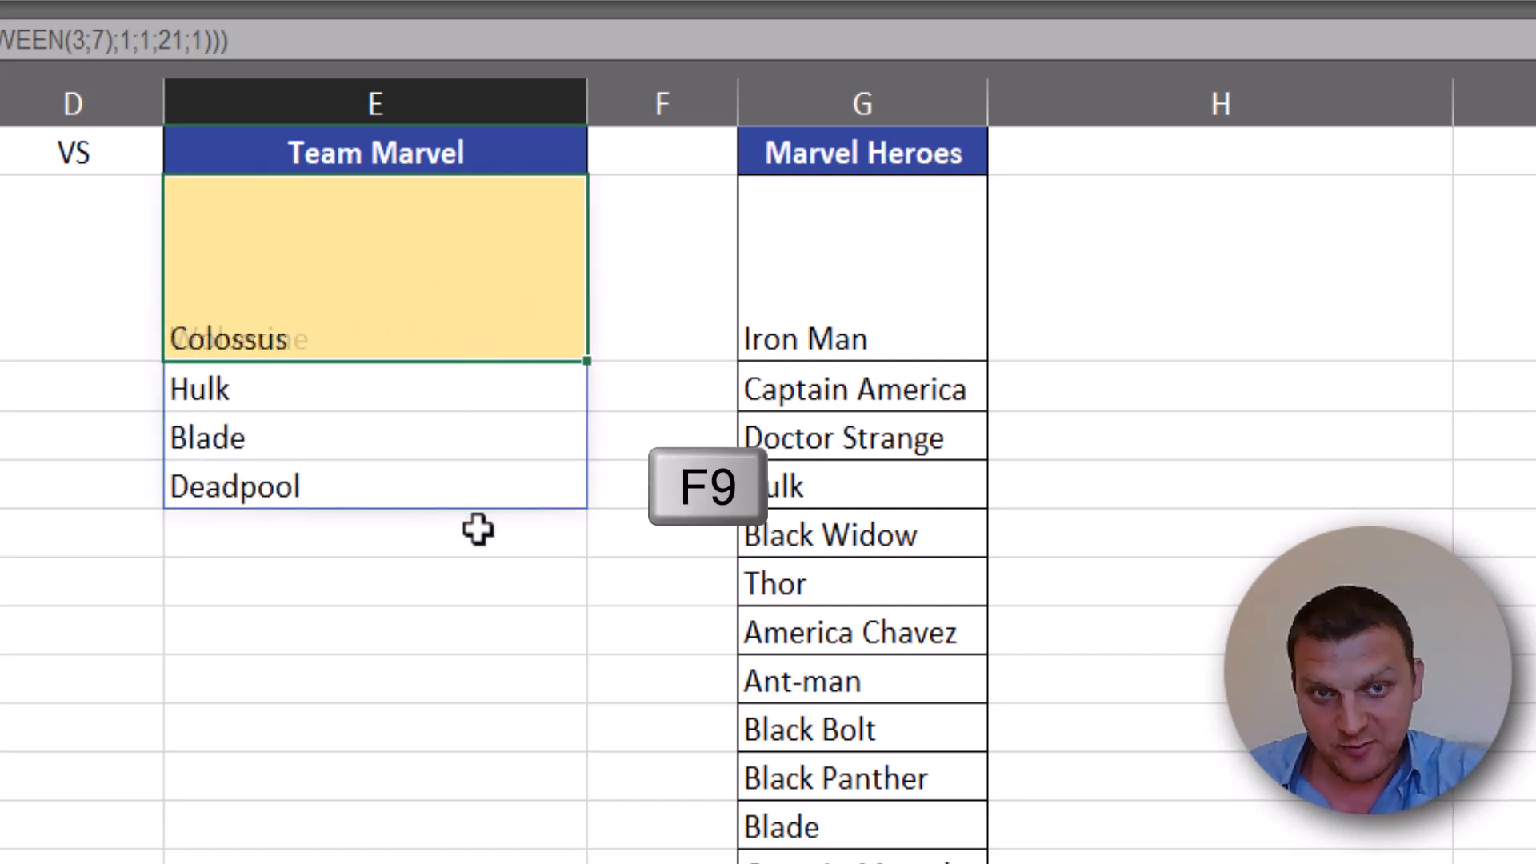
key(F9)
key(F9)
key(F9)
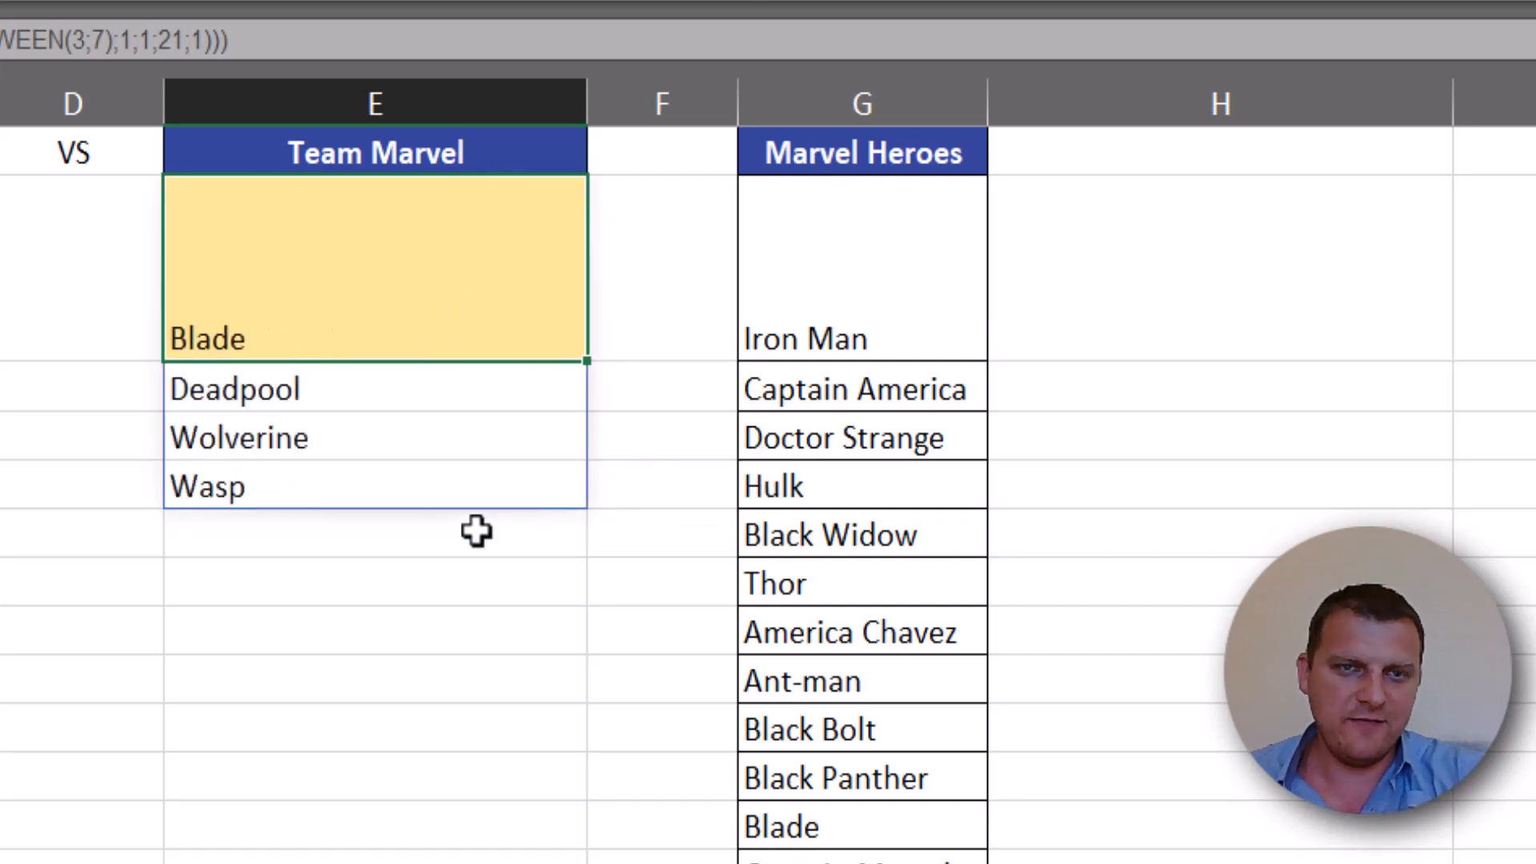
key(F9)
key(F9)
key(F9)
key(F9)
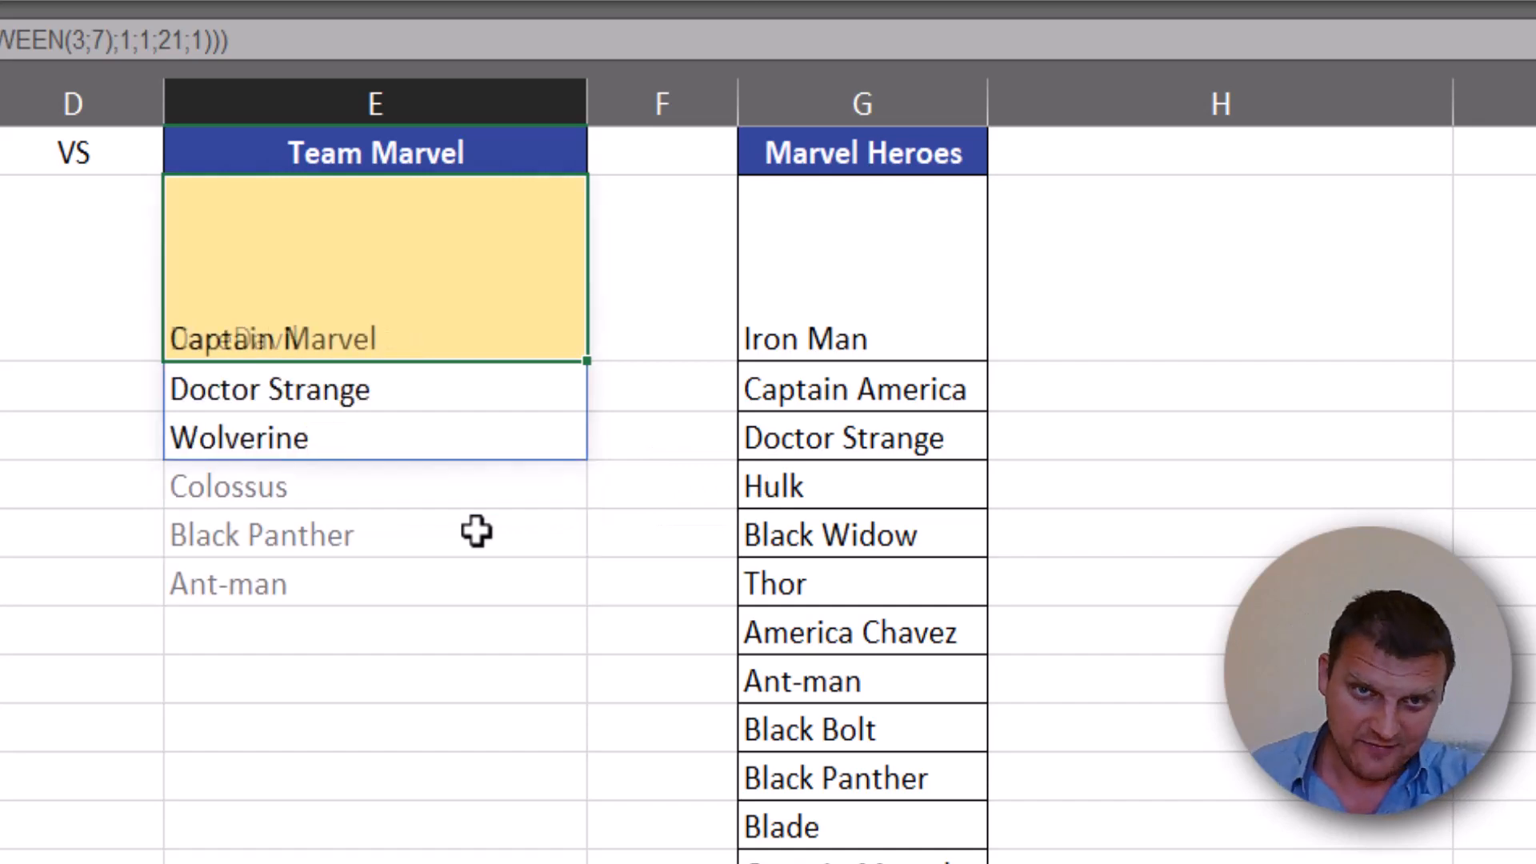
key(F9)
key(F9)
key(F9)
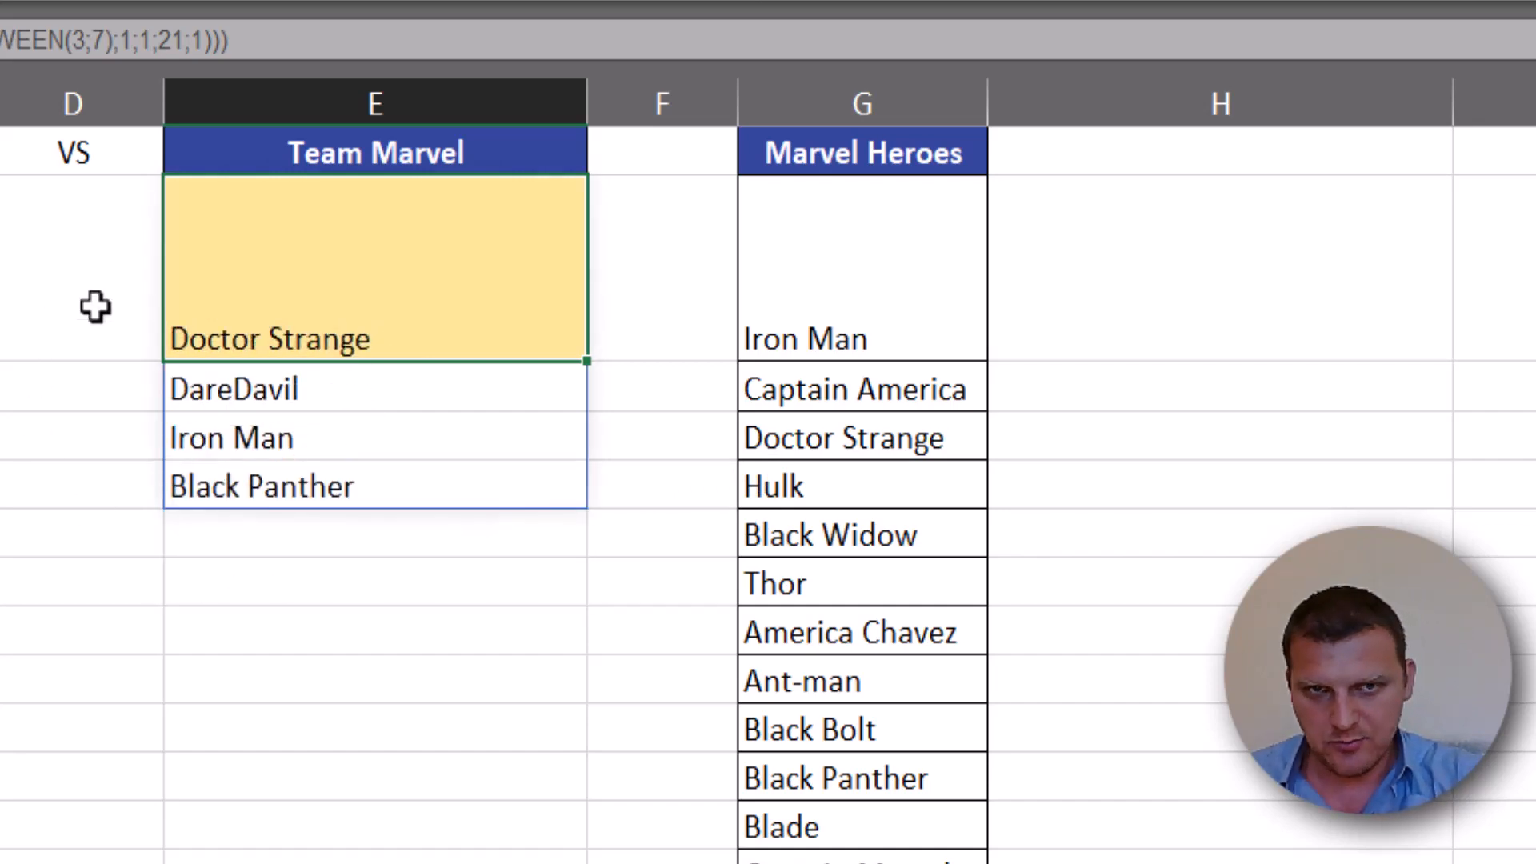
key(F9)
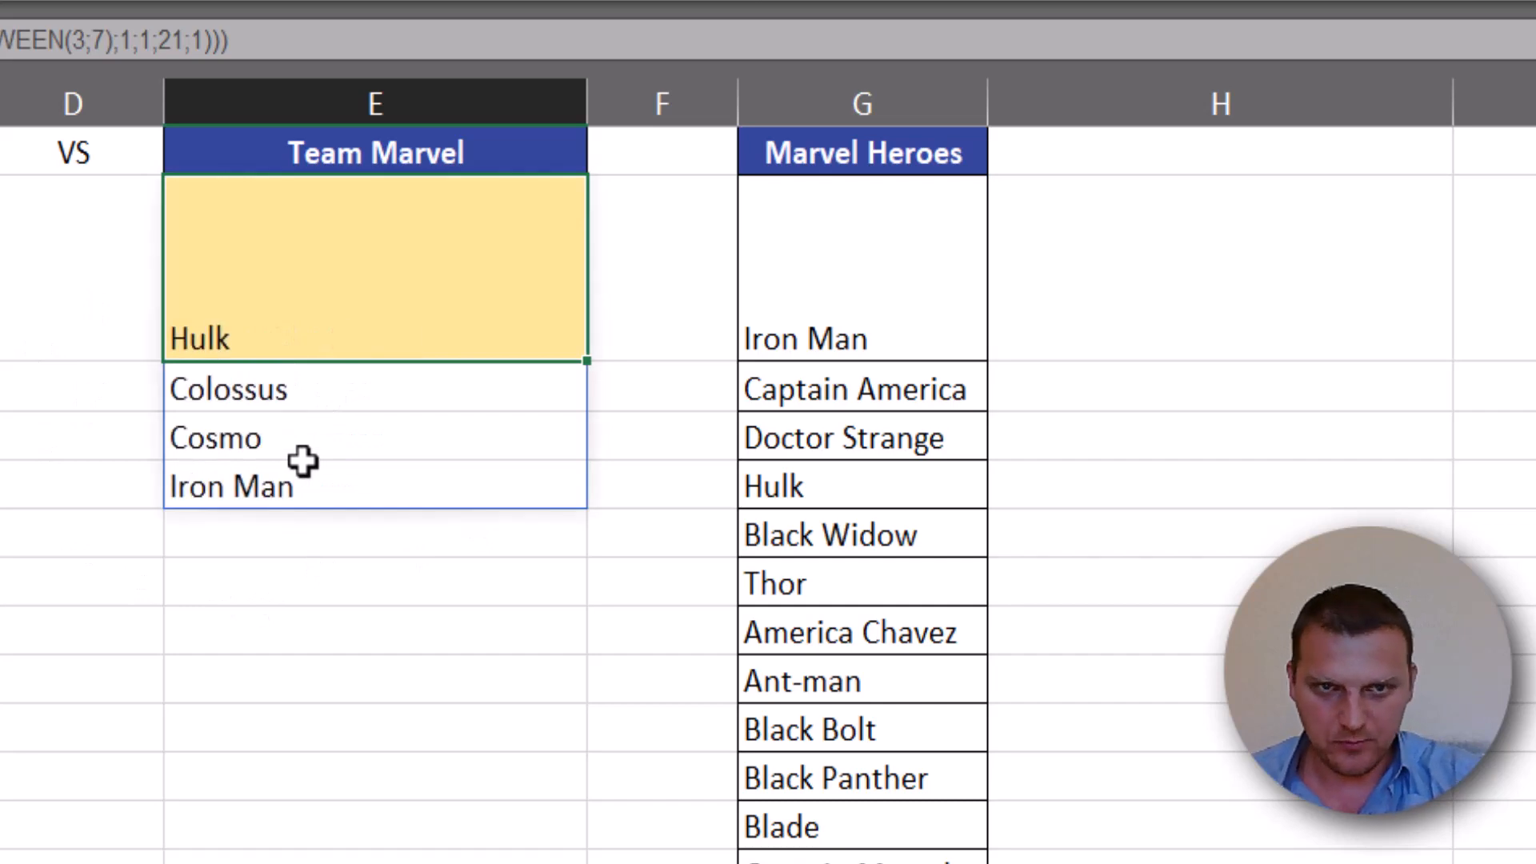
- Insert the TEXTJOIN function in front of UNIQUE in the Team Marvel formula in E2
double_click(275, 352)
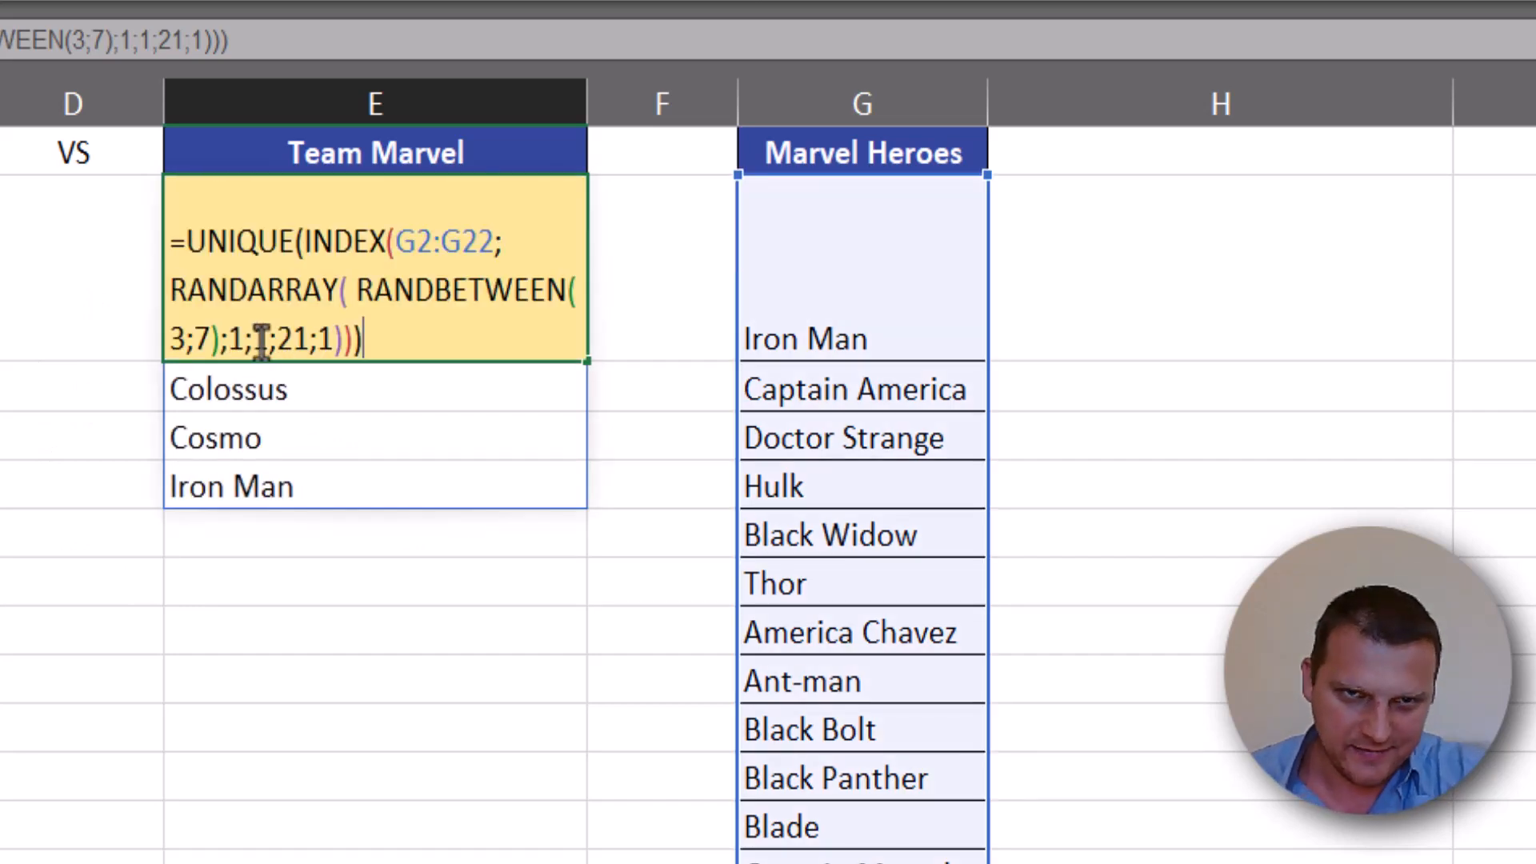
click(192, 215)
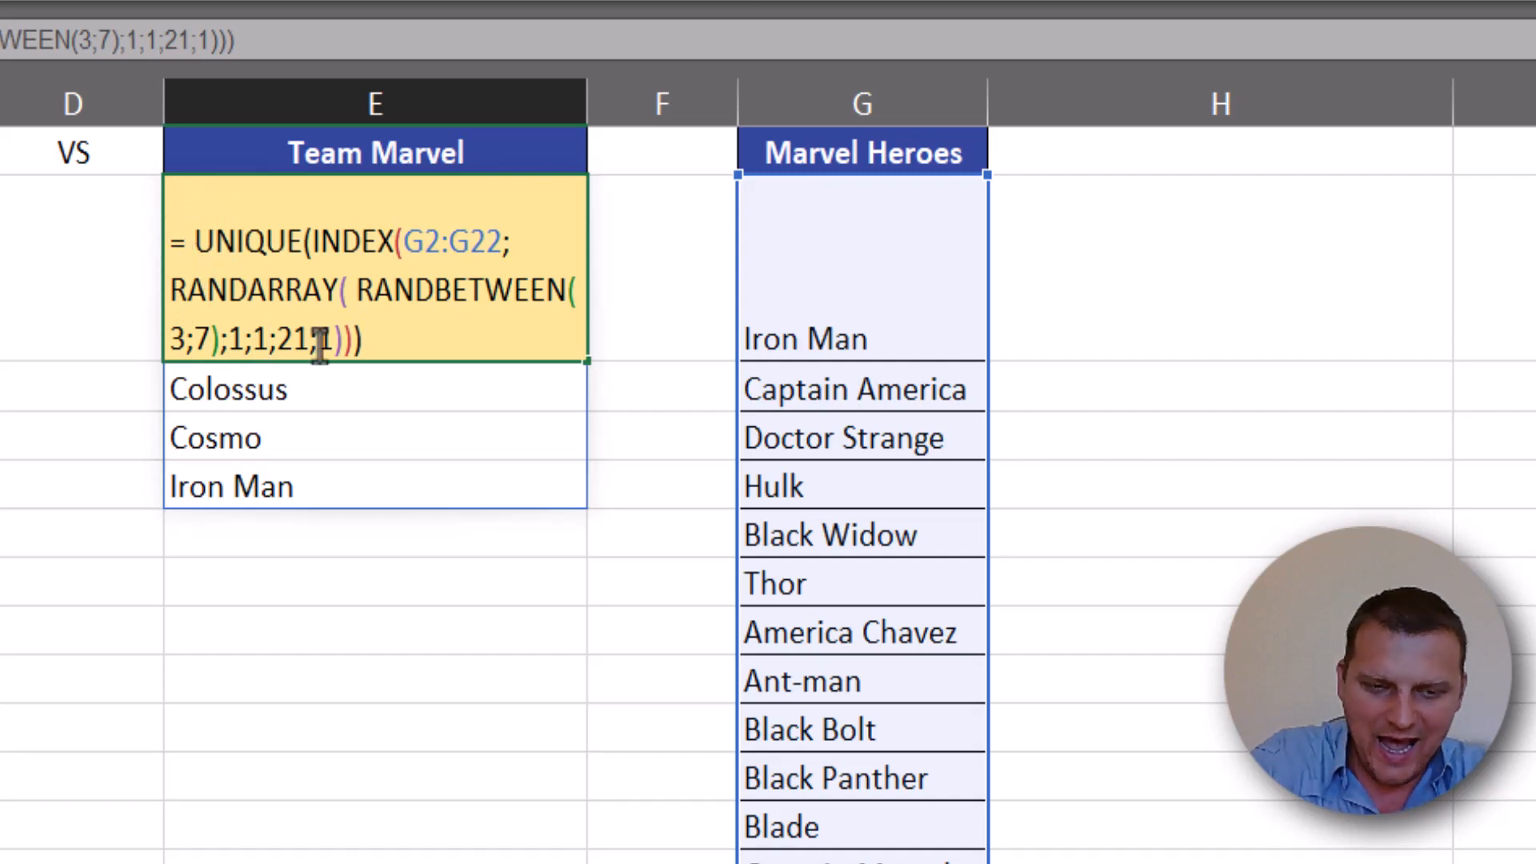
text(text)
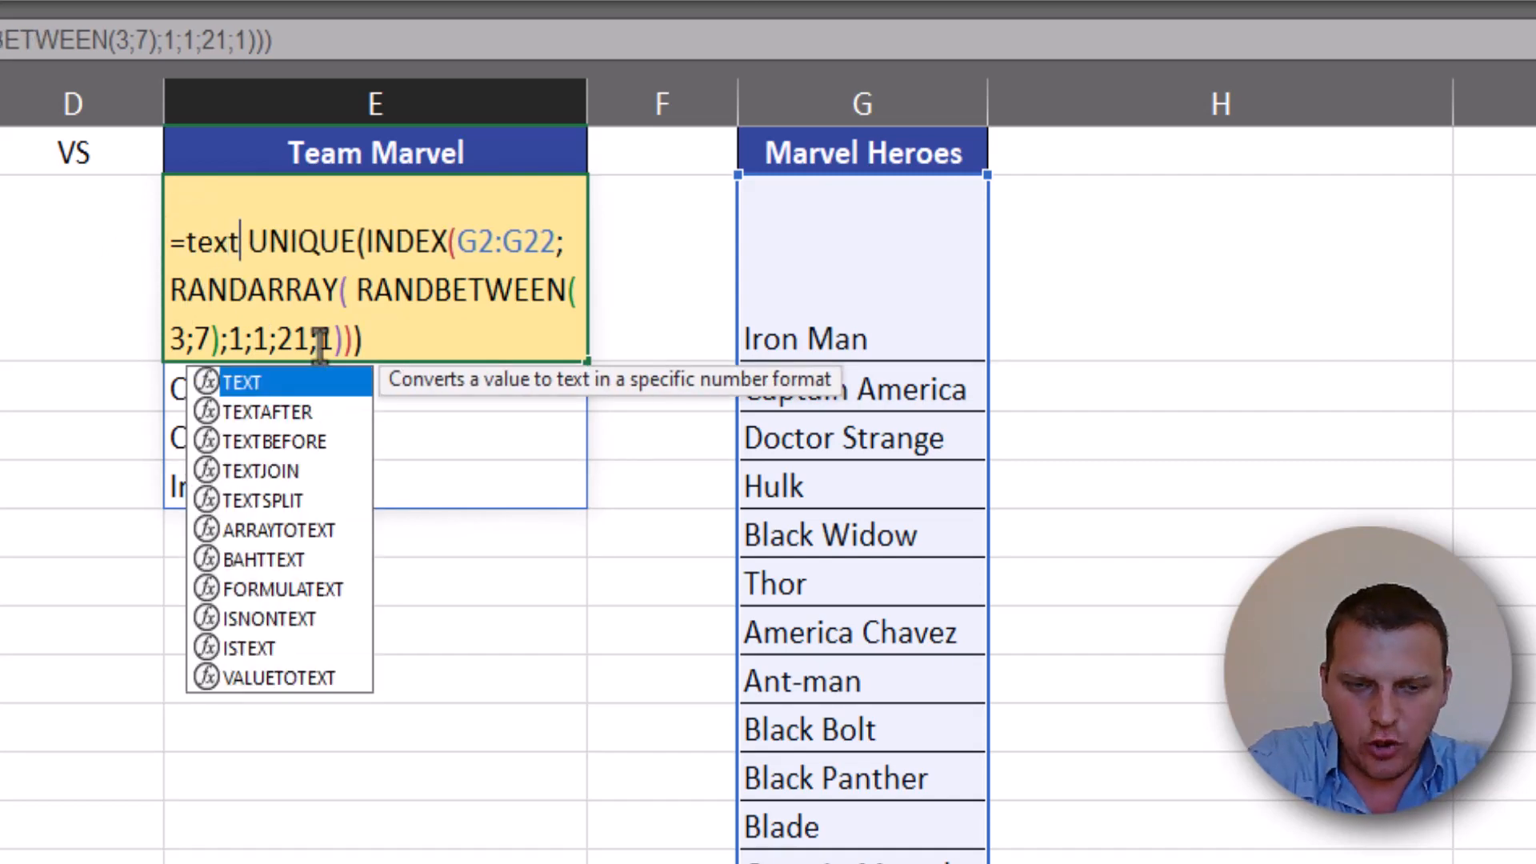
text(jo)
key(Tab)
- Set TEXTJOIN's delimiter to ", ", leave ignore_empty blank, and complete E2 as =TEXTJOIN(", ";; UNIQUE(INDEX(G2:G22;RANDARRAY( RANDBETWEEN(3;7);1;1;21;1))))
text(")
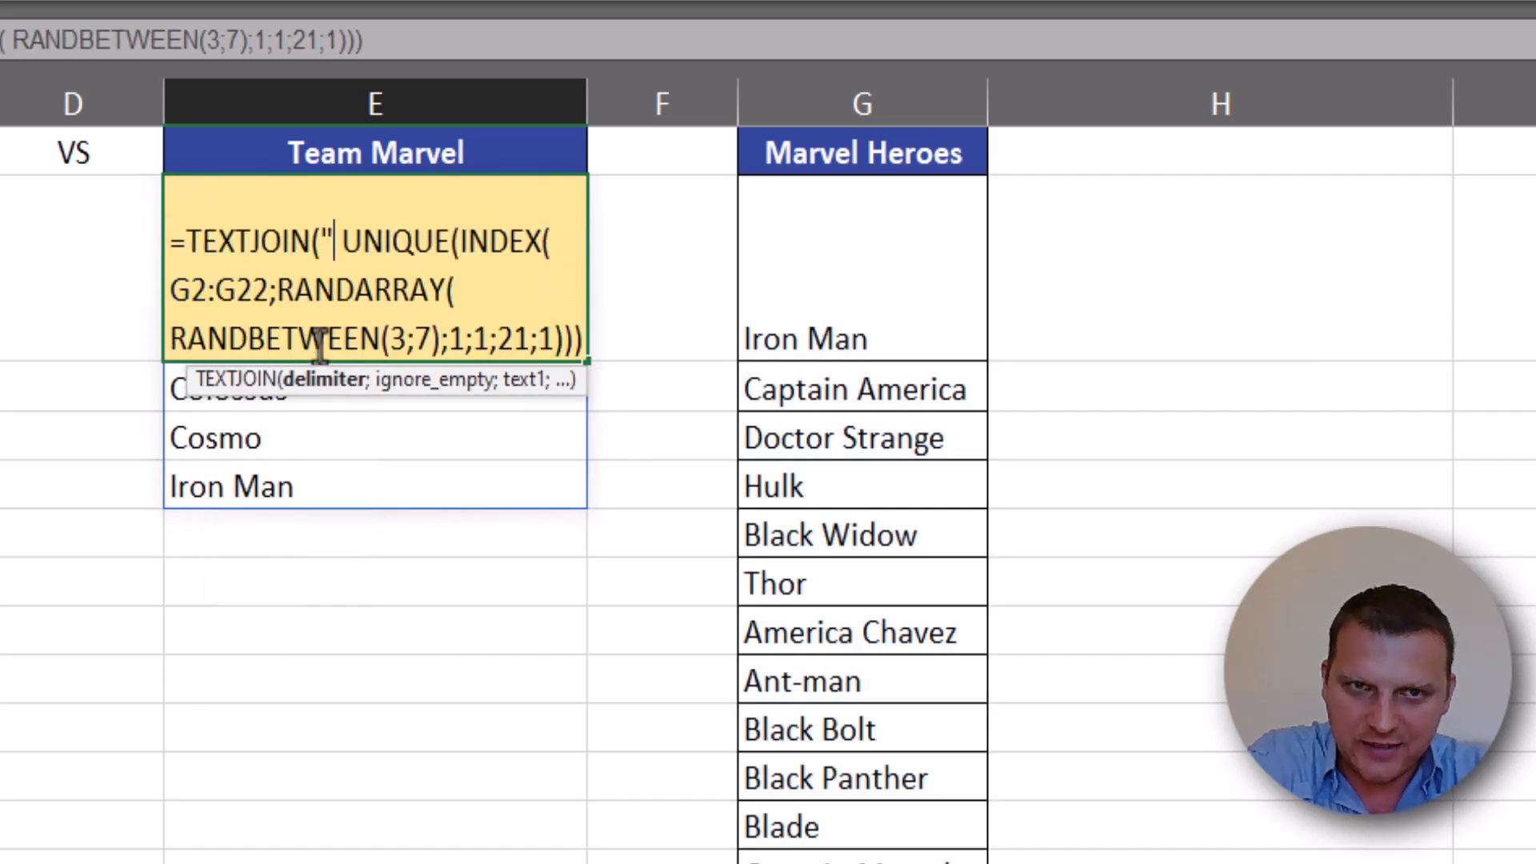
text(, ")
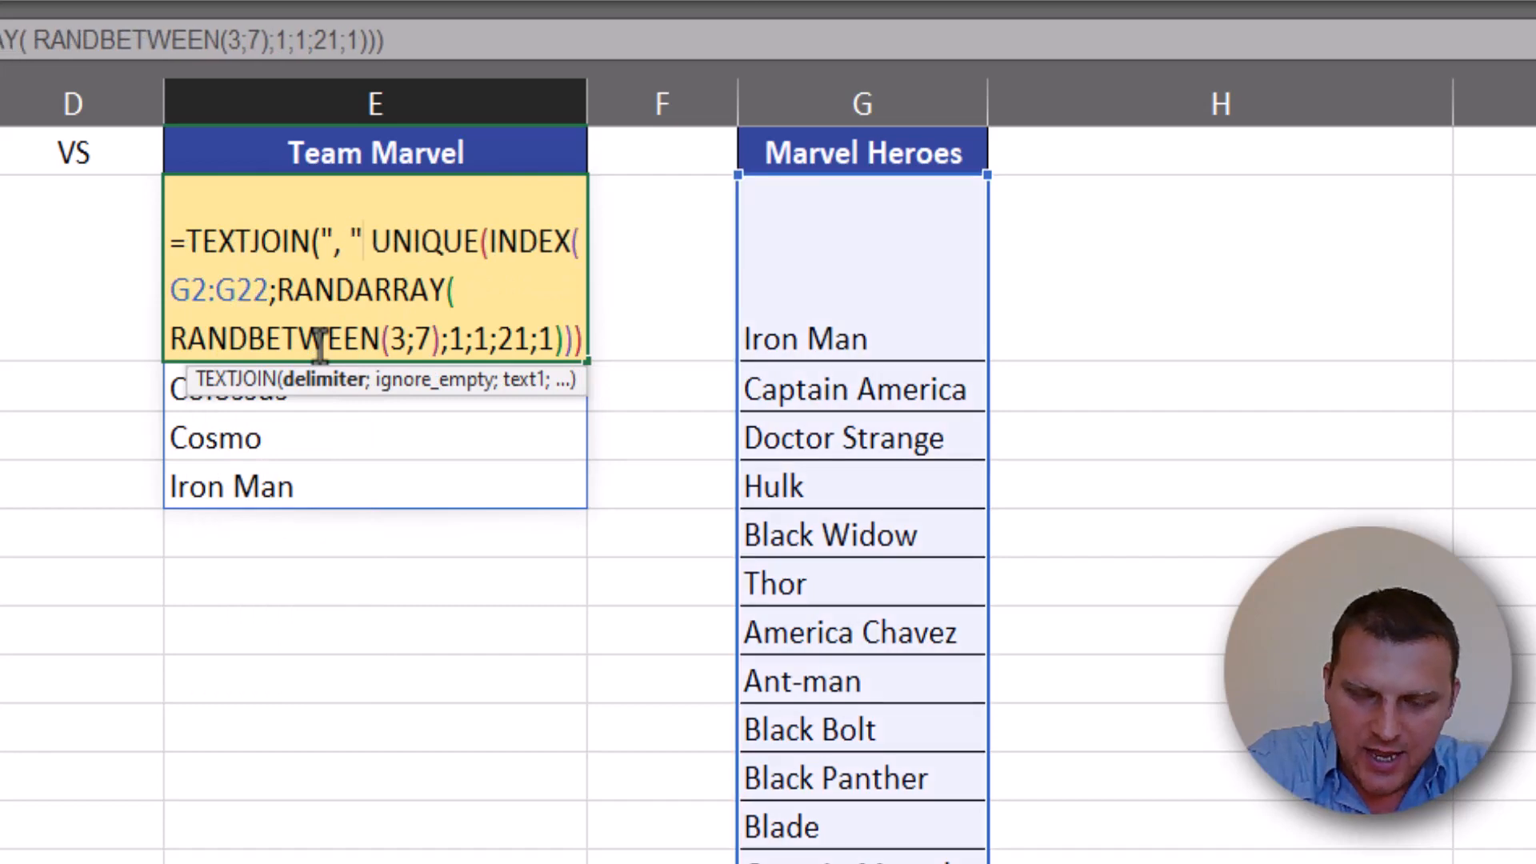
text(;;)
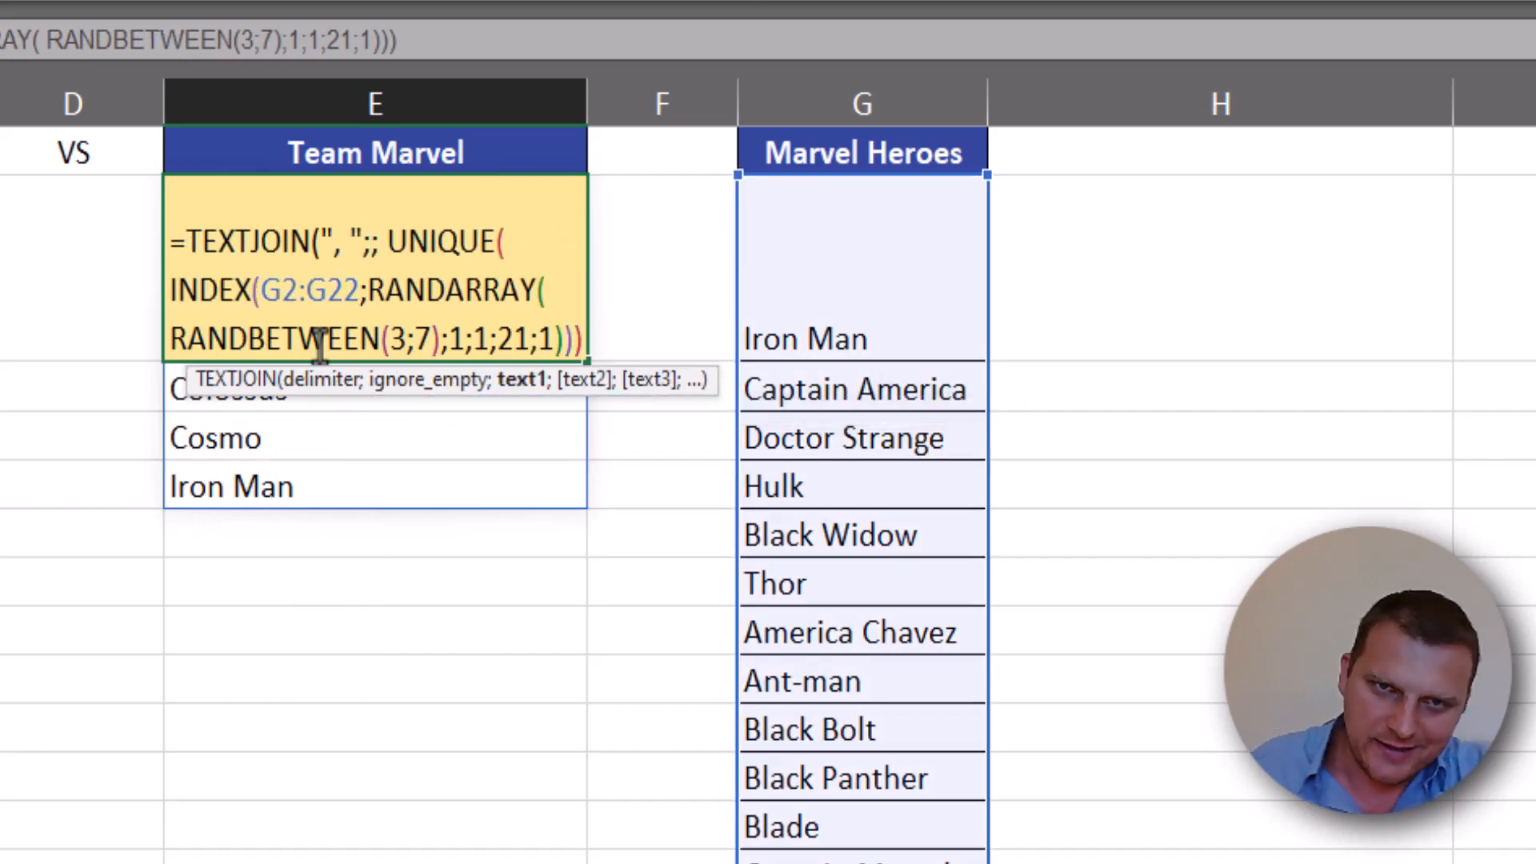
click(575, 338)
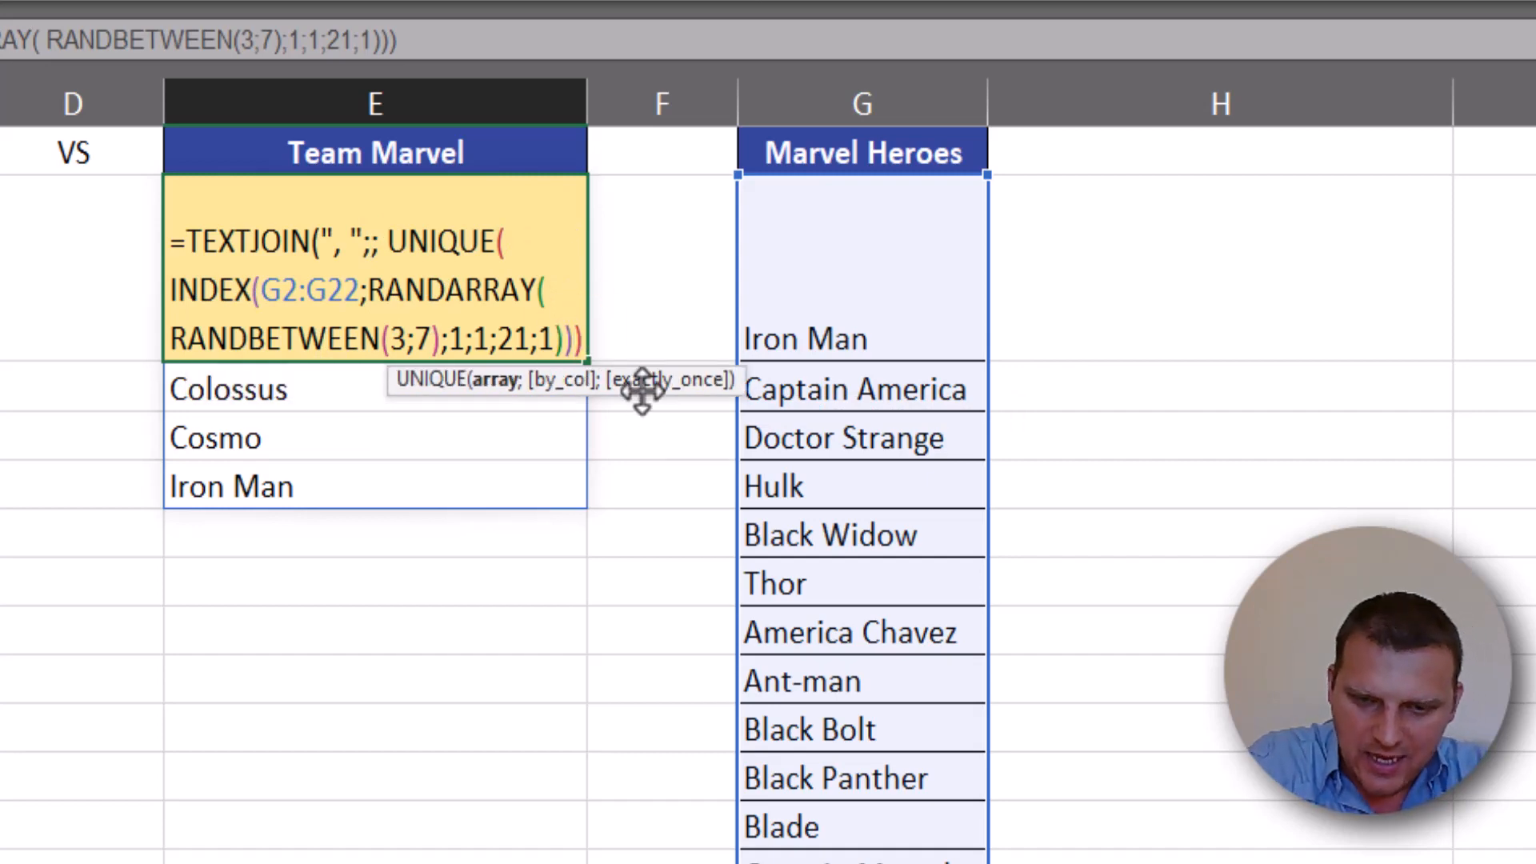
text())
click(423, 245)
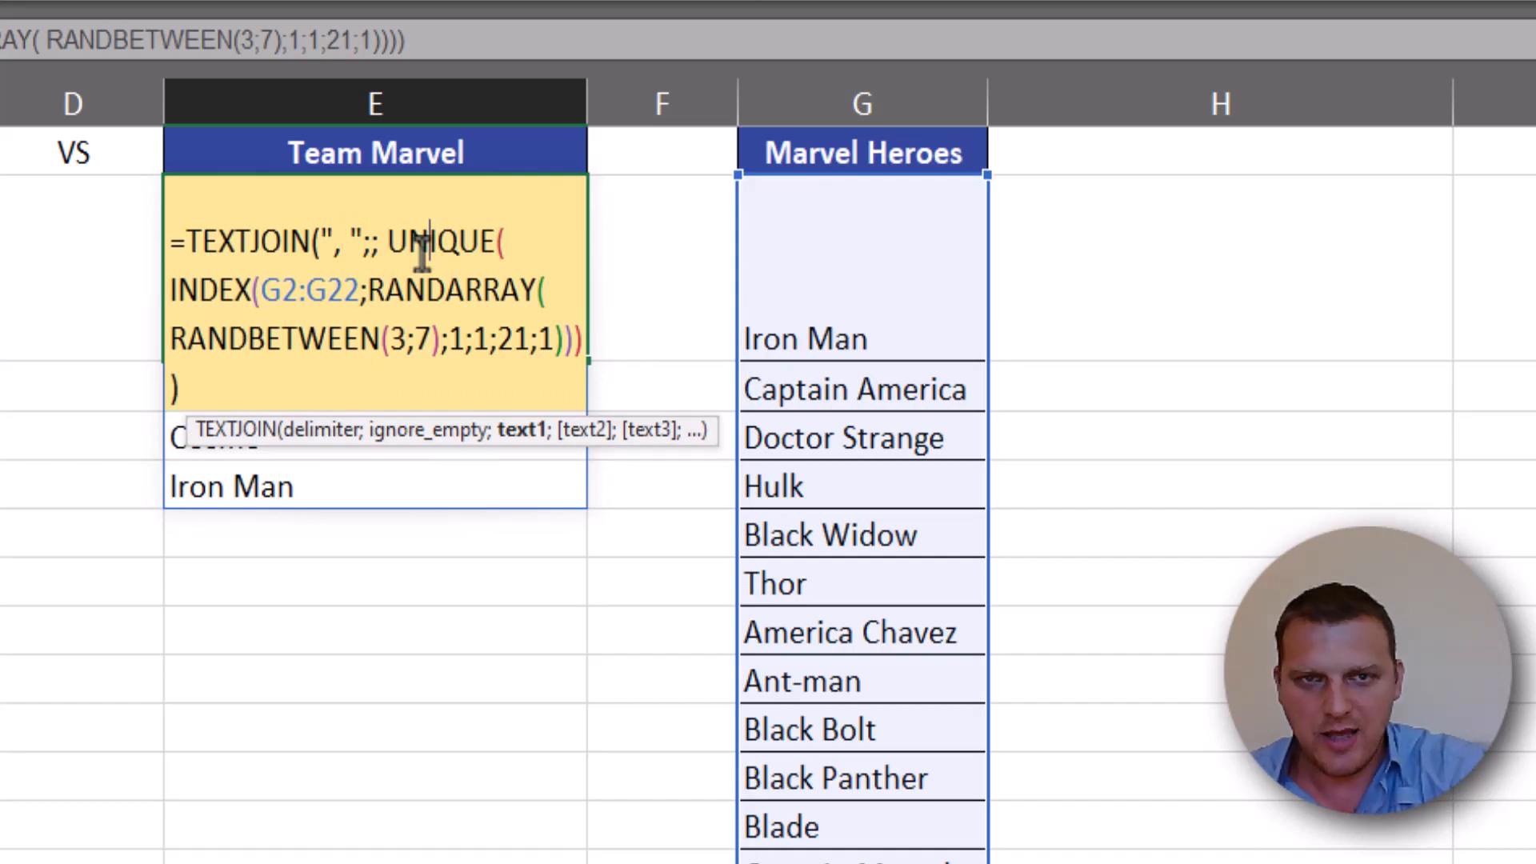
key(Return)
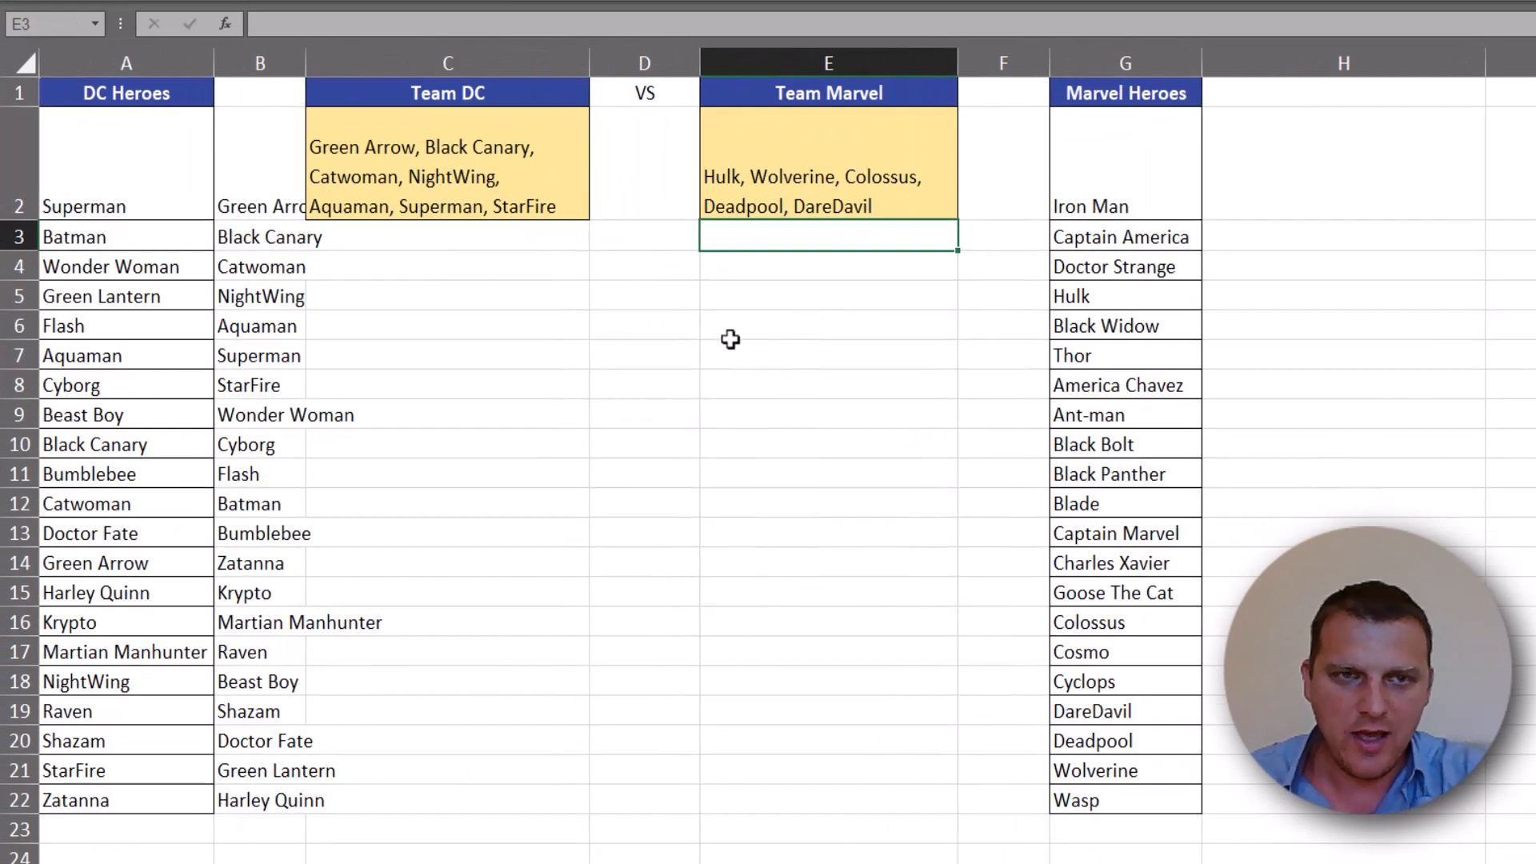
- Recalculate the sheet repeatedly from D3, C2 and E2 to examine how the joined DC and Marvel teams change in members and size
click(648, 240)
key(F9)
key(F9)
key(F9)
key(F9)
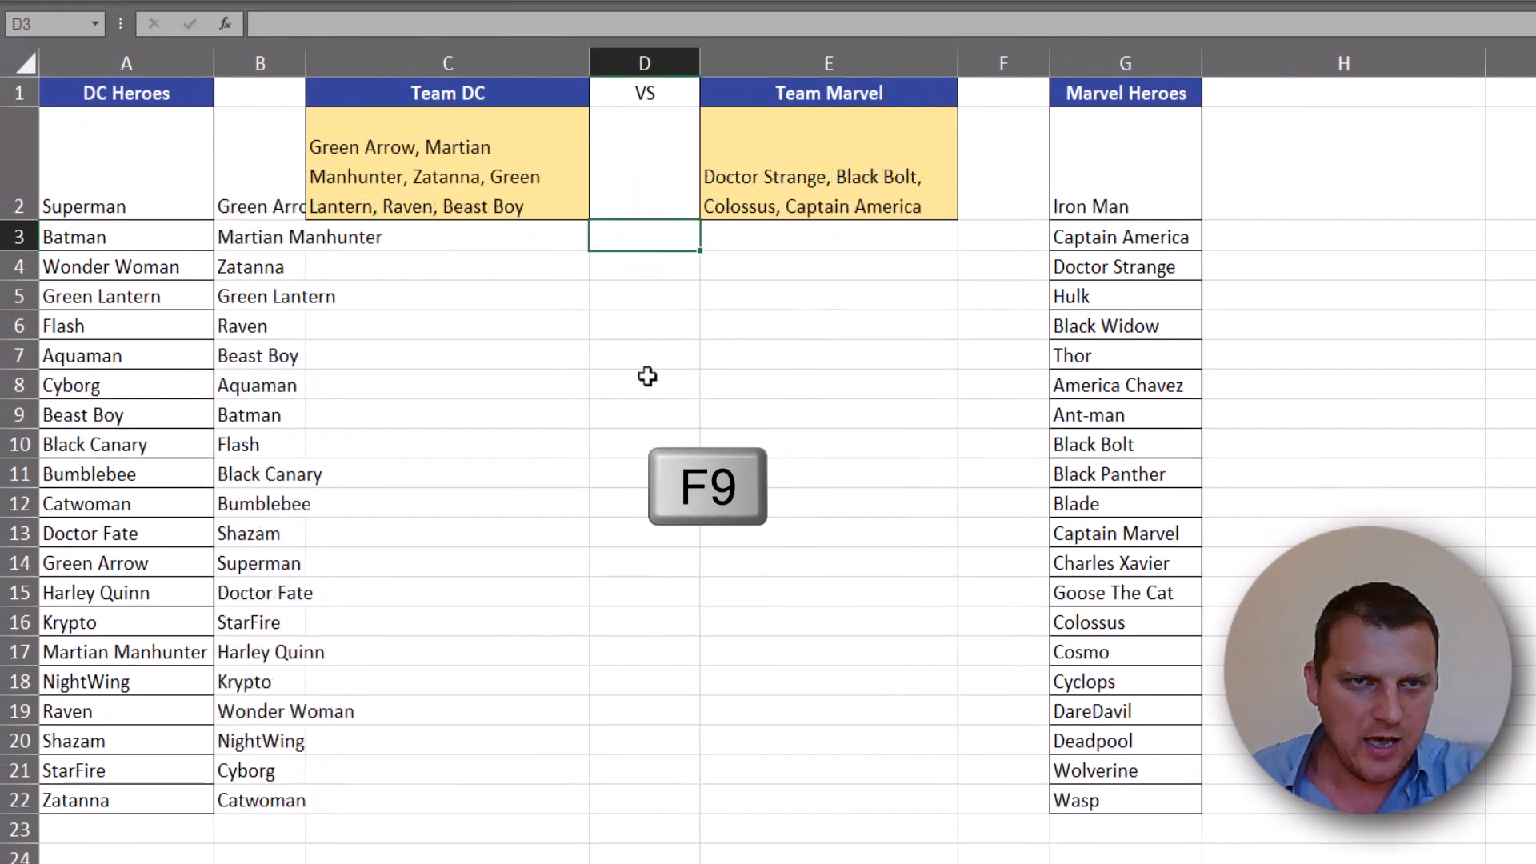
key(F9)
key(F9)
key(F9)
click(514, 166)
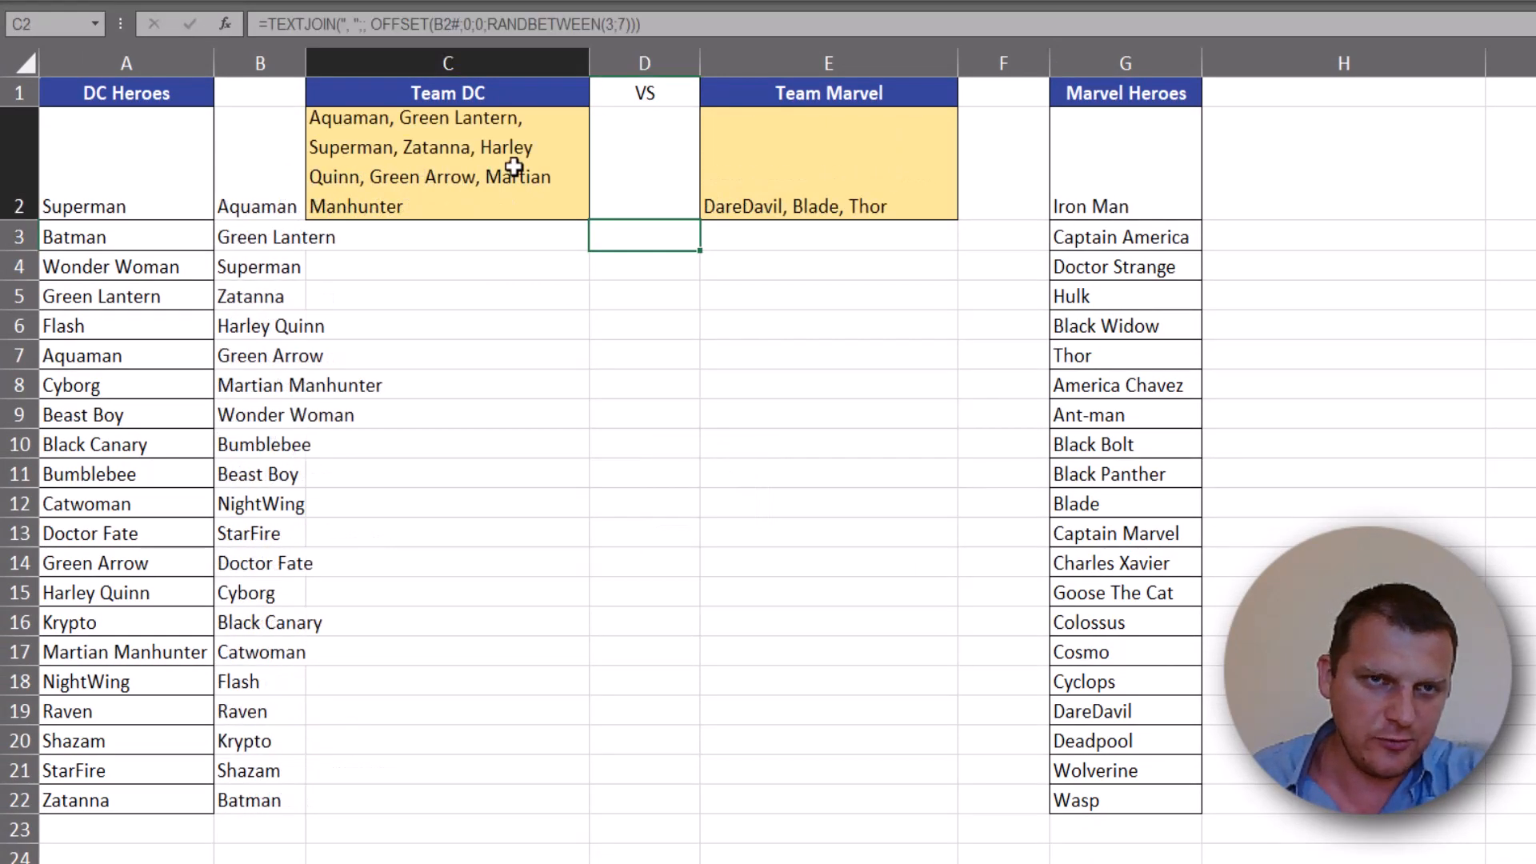
key(F9)
click(792, 179)
key(F9)
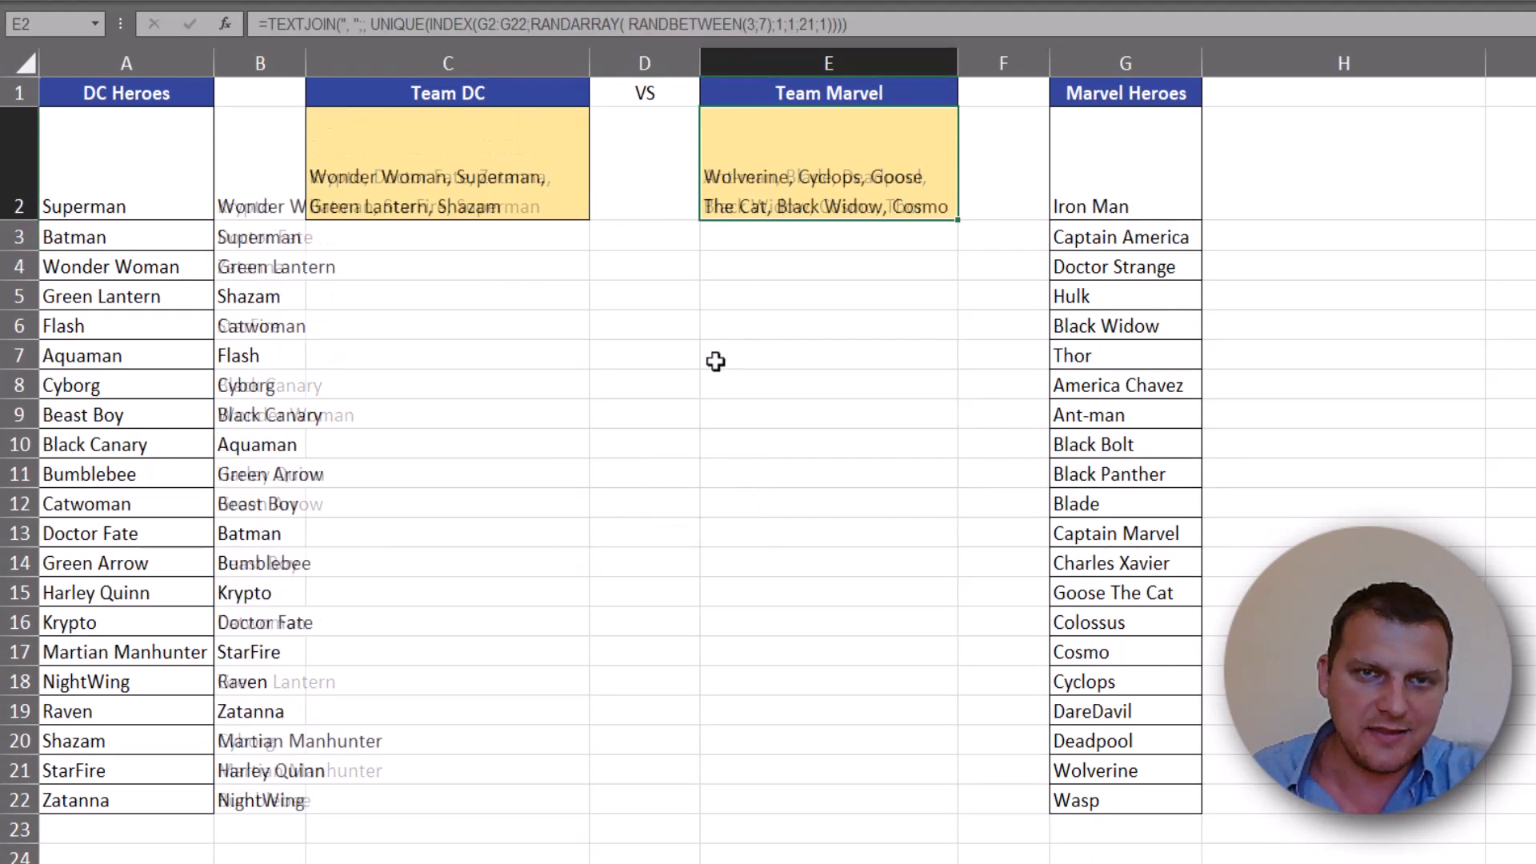
key(F9)
key(F9)
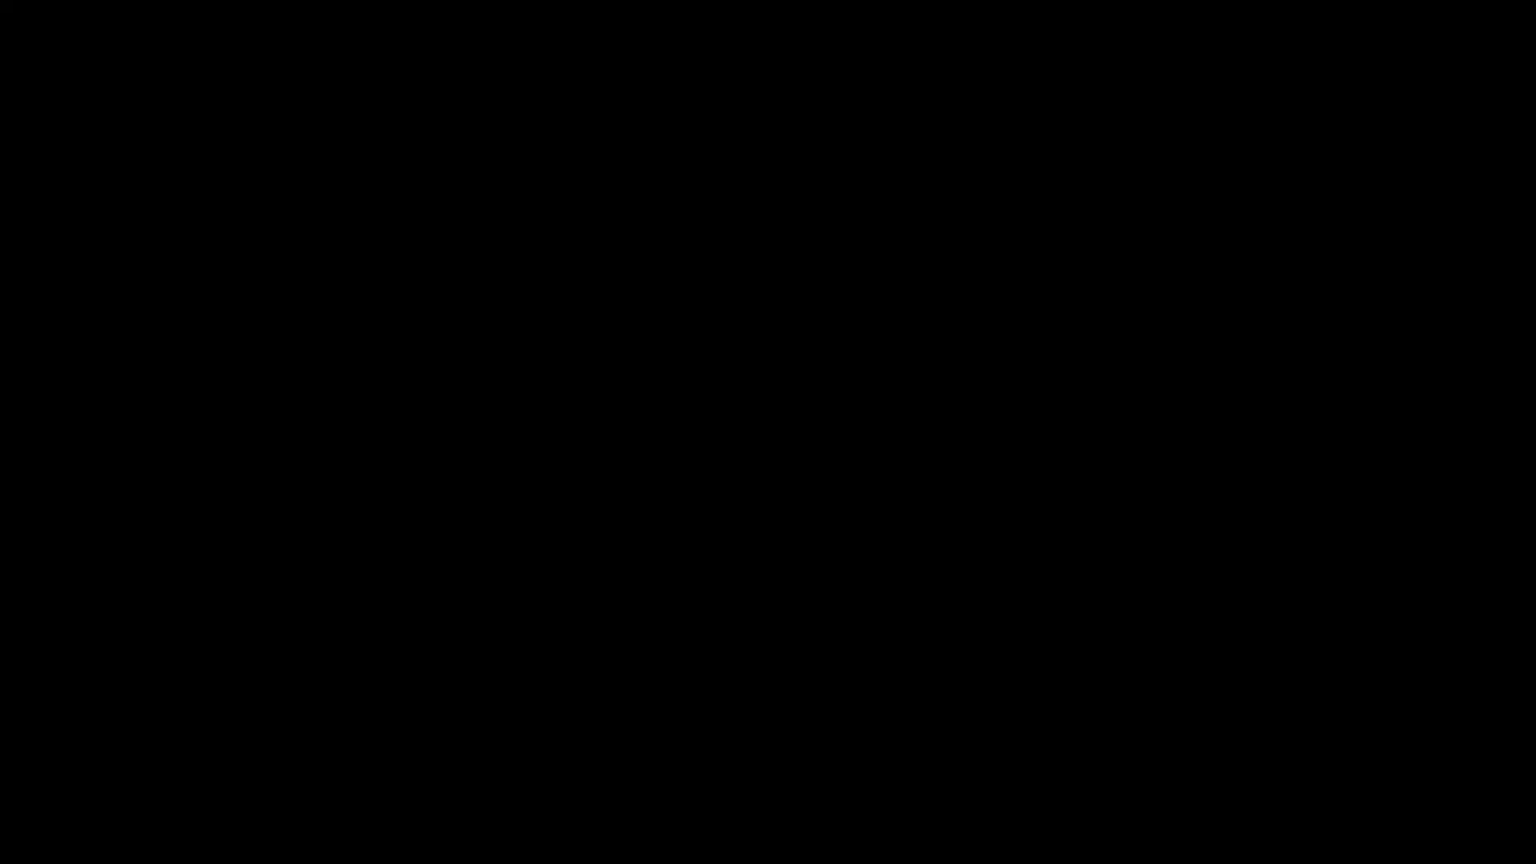